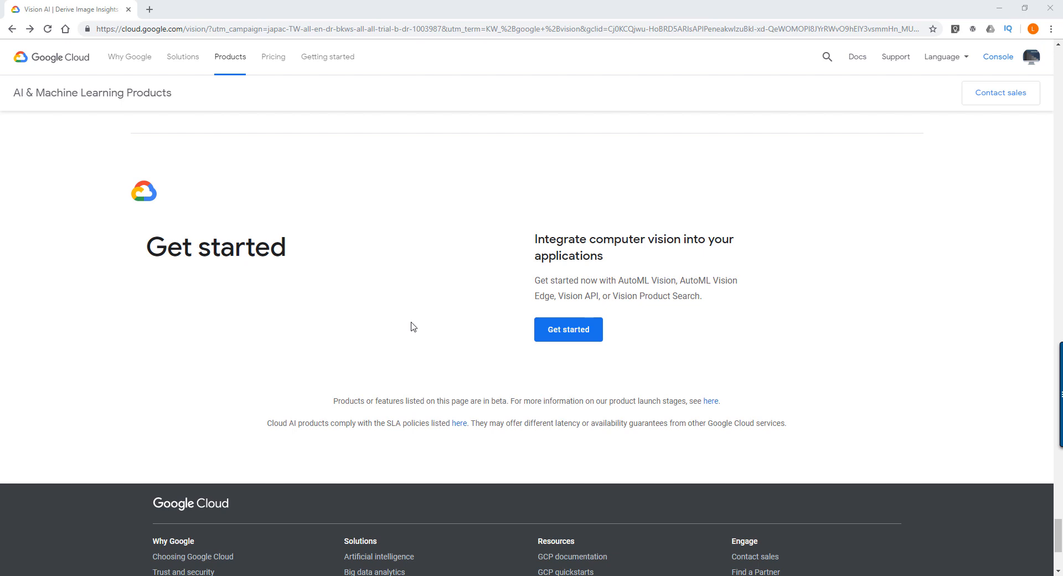
- Open the Vision API quickstart from the Get started page and review its project setup instructions
{"action": "left_click", "coordinate": [561, 327]}
{"action": "scroll", "coordinate": [476, 285], "scroll_direction": "down", "scroll_amount": 2}
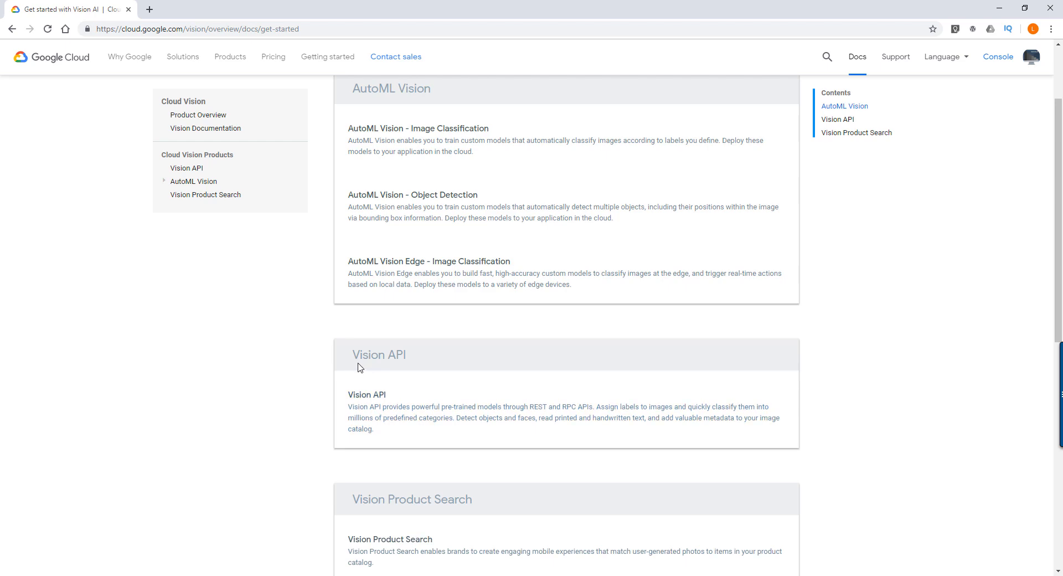
{"action": "scroll", "coordinate": [384, 382], "scroll_direction": "down", "scroll_amount": 2}
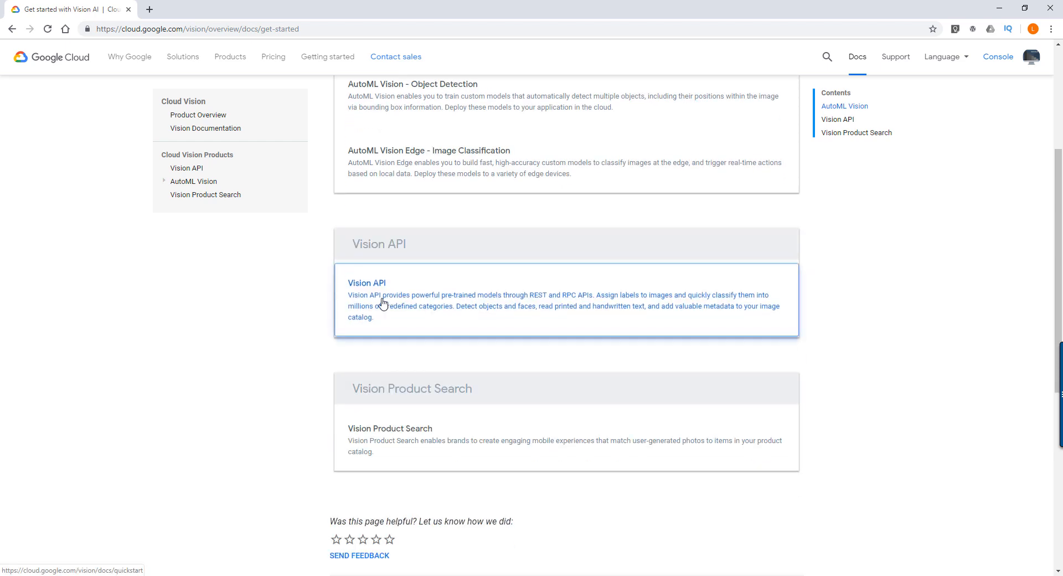
{"action": "left_click", "coordinate": [390, 301]}
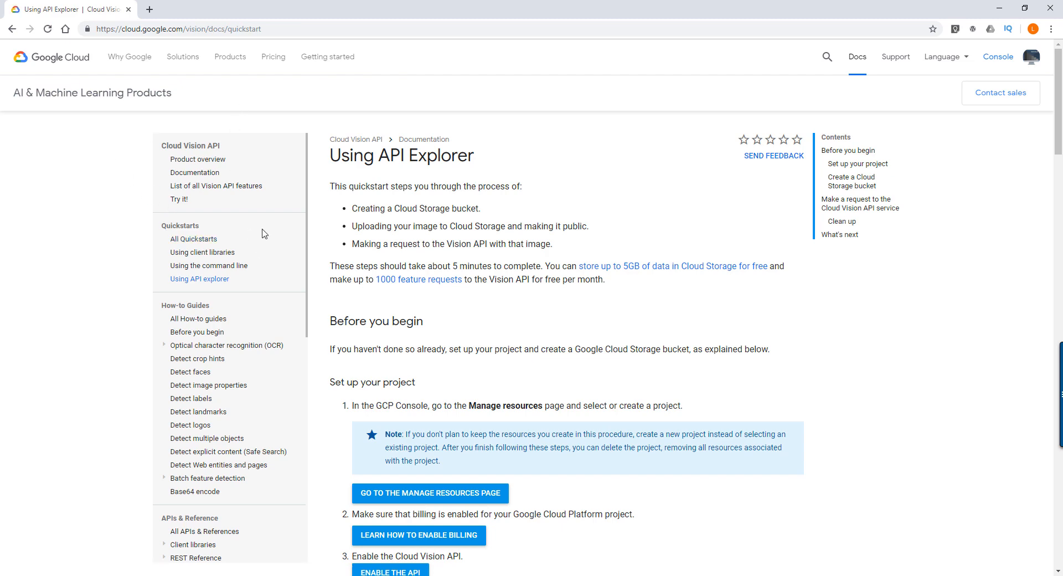
{"action": "scroll", "coordinate": [434, 160], "scroll_direction": "down", "scroll_amount": 1}
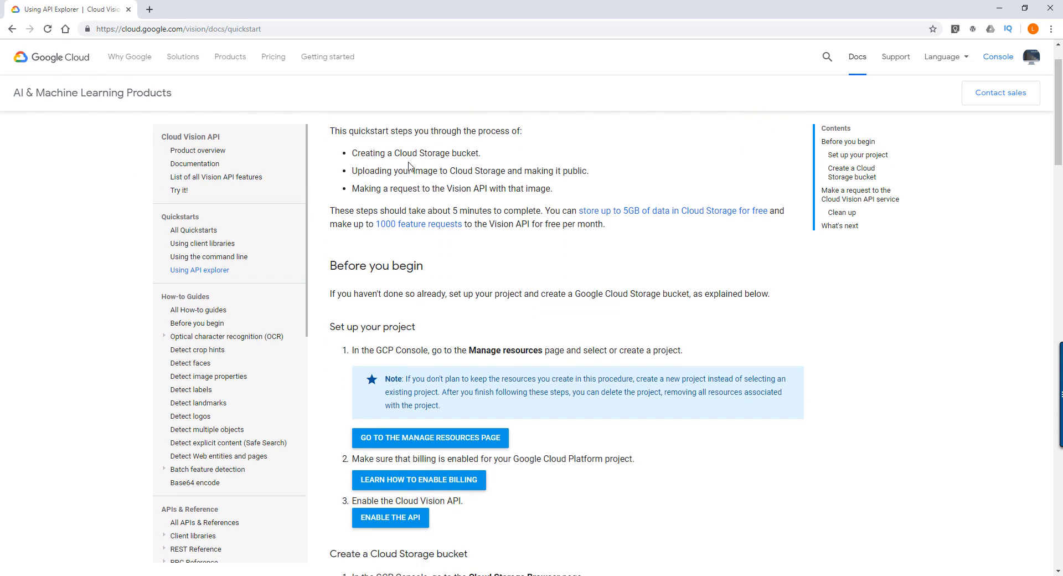
{"action": "scroll", "coordinate": [387, 165], "scroll_direction": "up", "scroll_amount": 1}
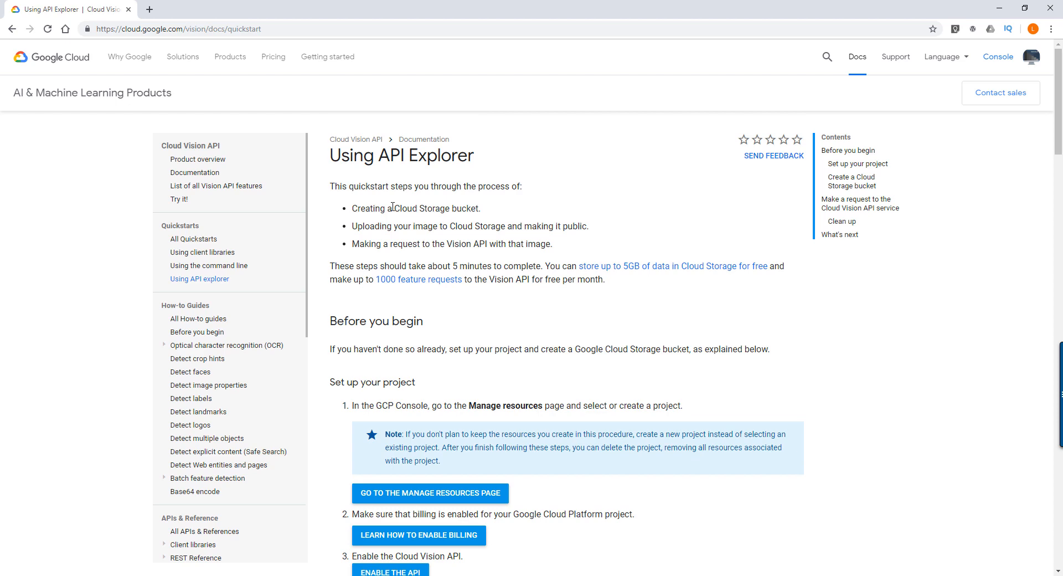
{"action": "scroll", "coordinate": [503, 353], "scroll_direction": "down", "scroll_amount": 1}
{"action": "scroll", "coordinate": [504, 348], "scroll_direction": "down", "scroll_amount": 2}
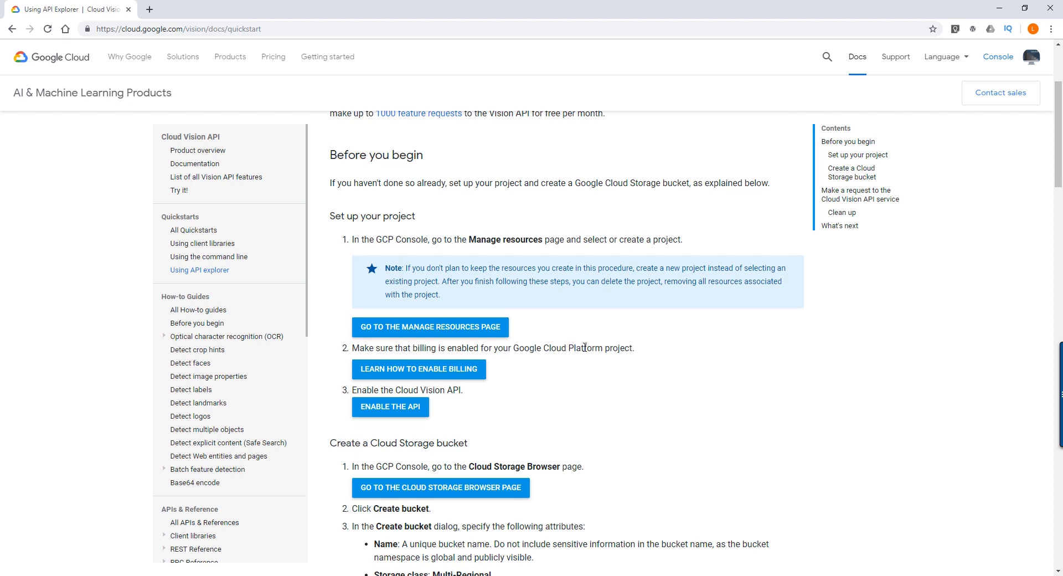
- Open the Google Cloud Platform console at console.cloud.google.com in a new browser tab
{"action": "left_click", "coordinate": [150, 9]}
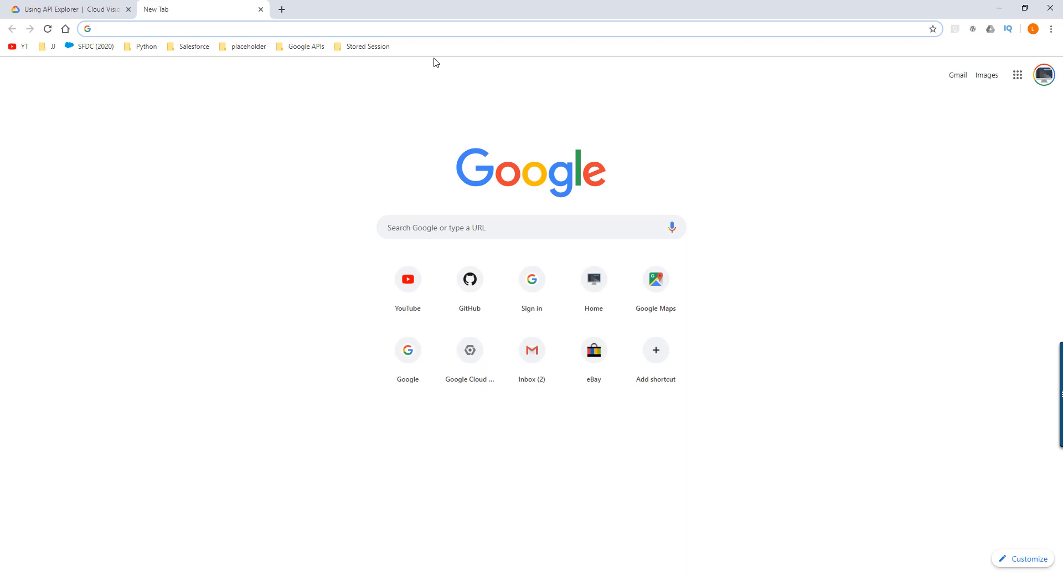
{"action": "type", "text": "console.cloud.google.com"}
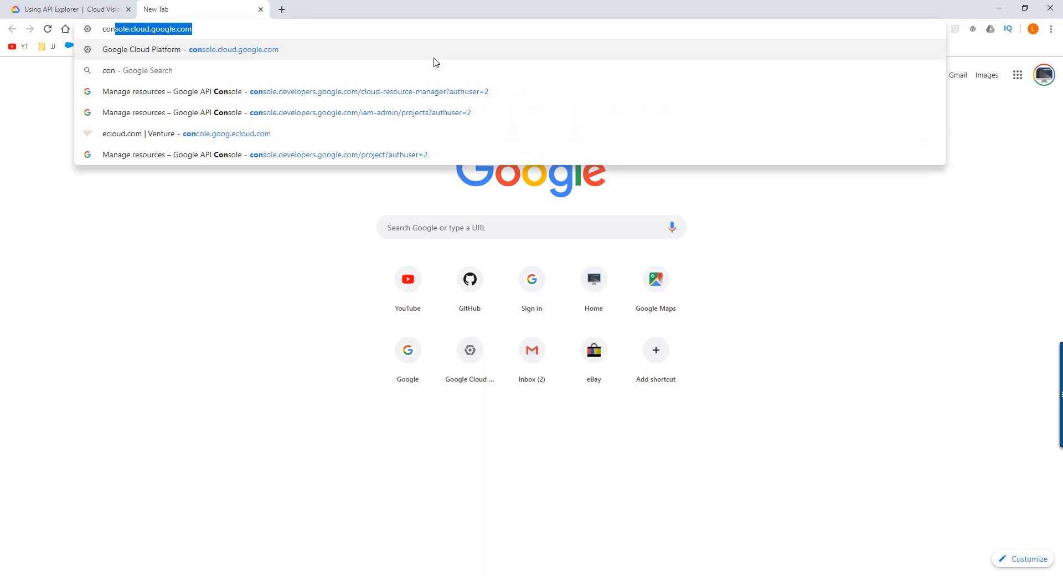
{"action": "key", "text": "Down"}
{"action": "key", "text": "Return"}
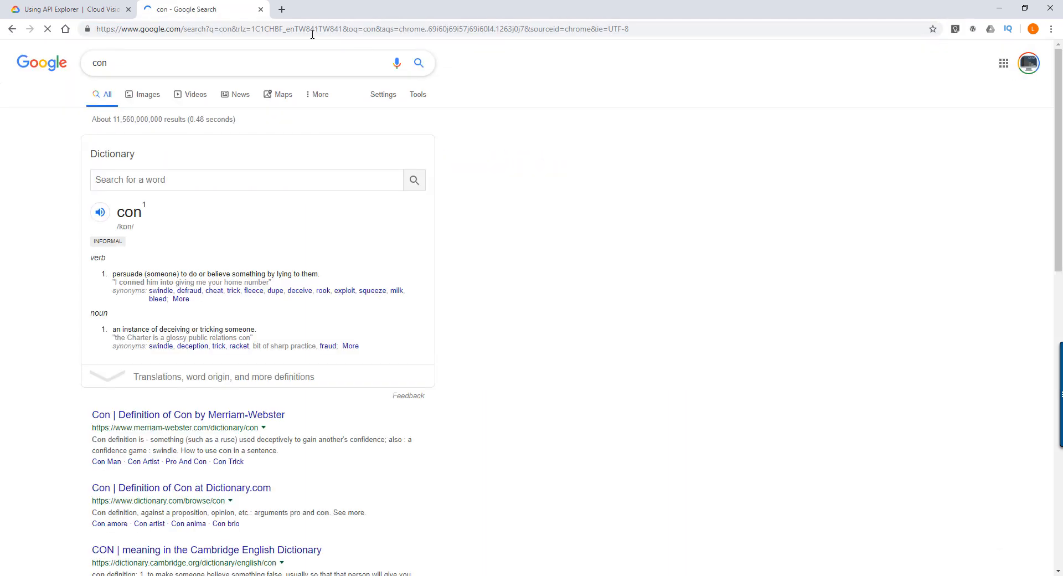
{"action": "left_click", "coordinate": [309, 29]}
{"action": "type", "text": "con"}
{"action": "key", "text": "Return"}
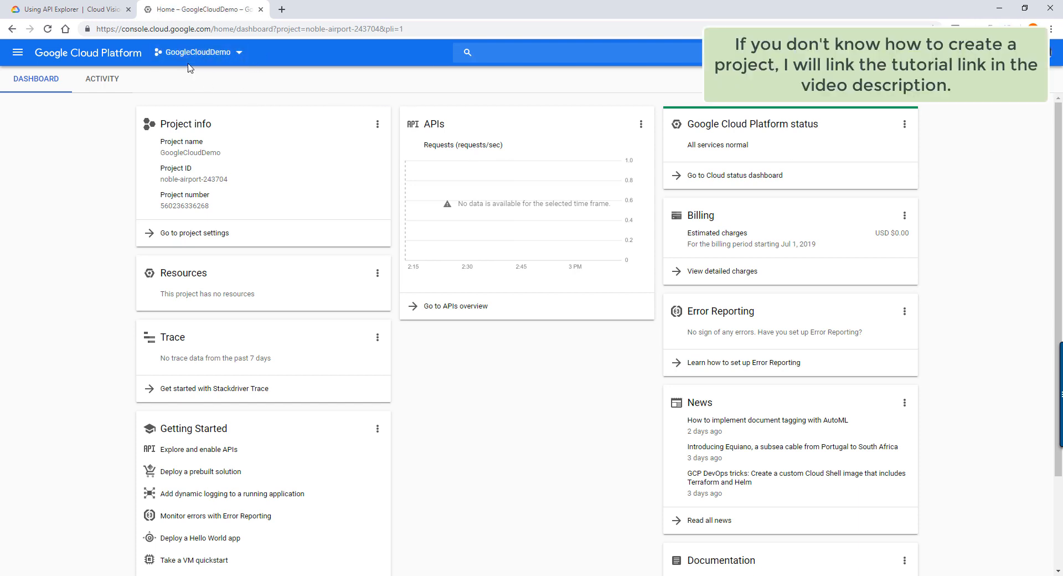
- Review the project list without switching away from GoogleCloudDemo, and open that project's API Library
{"action": "left_click", "coordinate": [209, 63]}
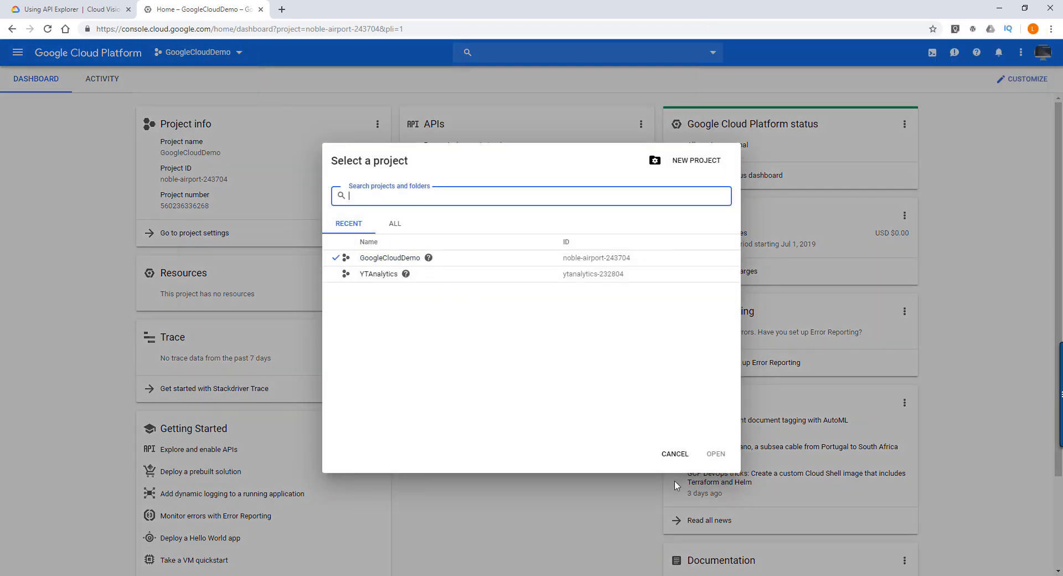
{"action": "left_click", "coordinate": [671, 456]}
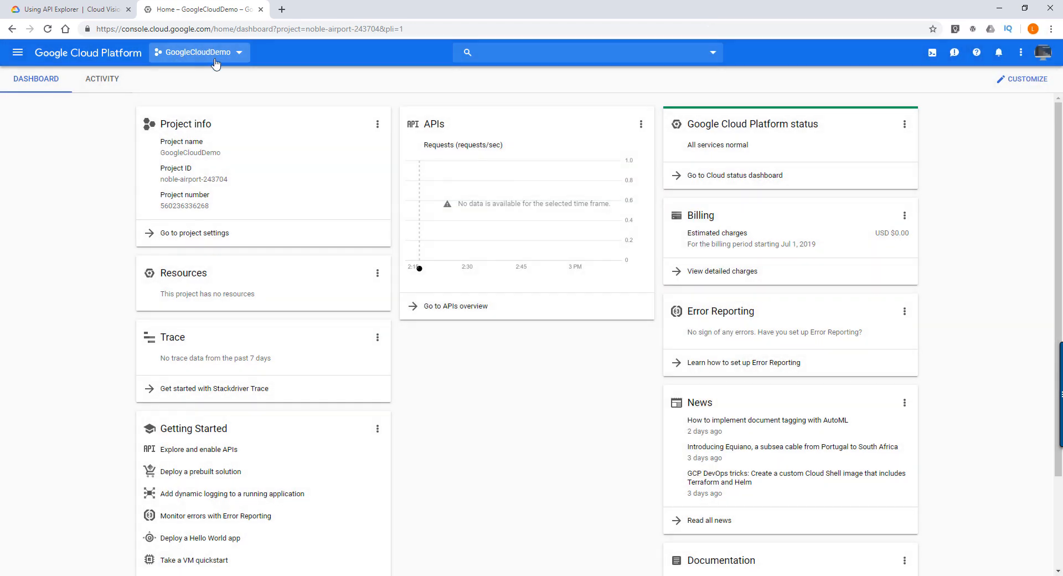
{"action": "left_click", "coordinate": [17, 53]}
{"action": "mouse_move", "coordinate": [70, 193]}
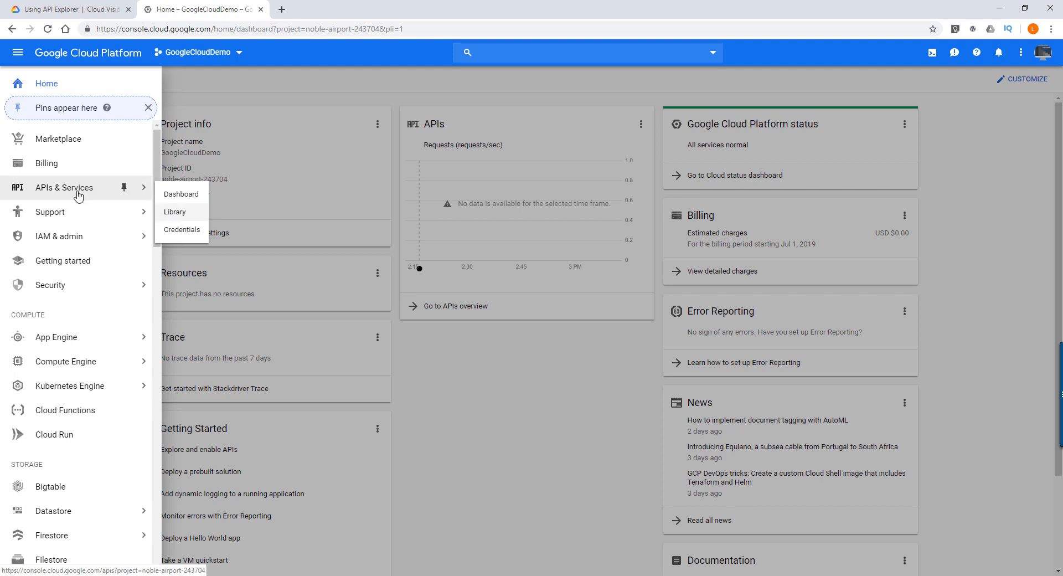
{"action": "left_click", "coordinate": [185, 220]}
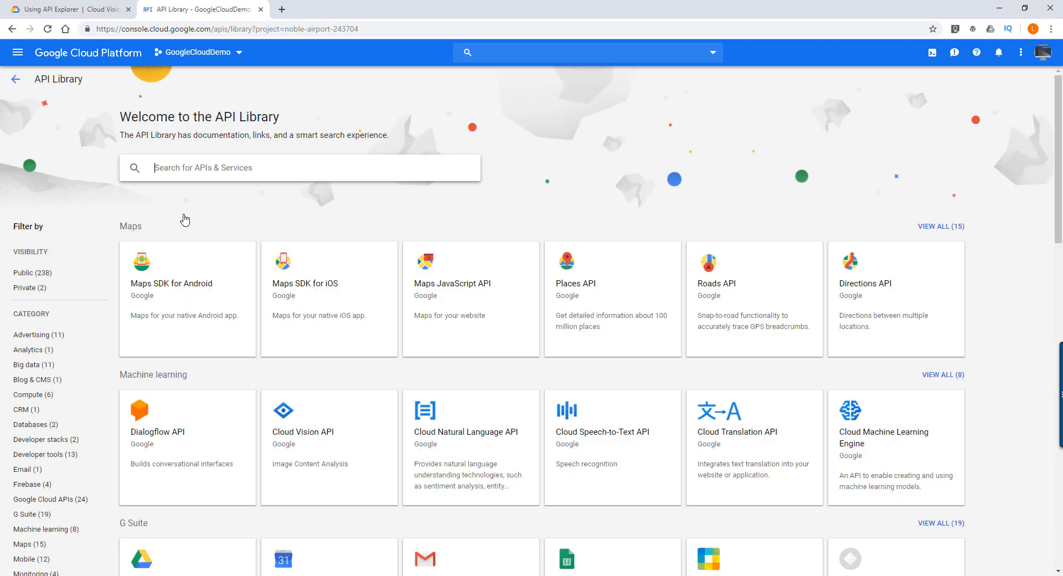
- Search the API Library for "Vsion API" and open the Cloud Vision API page
{"action": "left_click", "coordinate": [235, 170]}
{"action": "type", "text": "Vsio"}
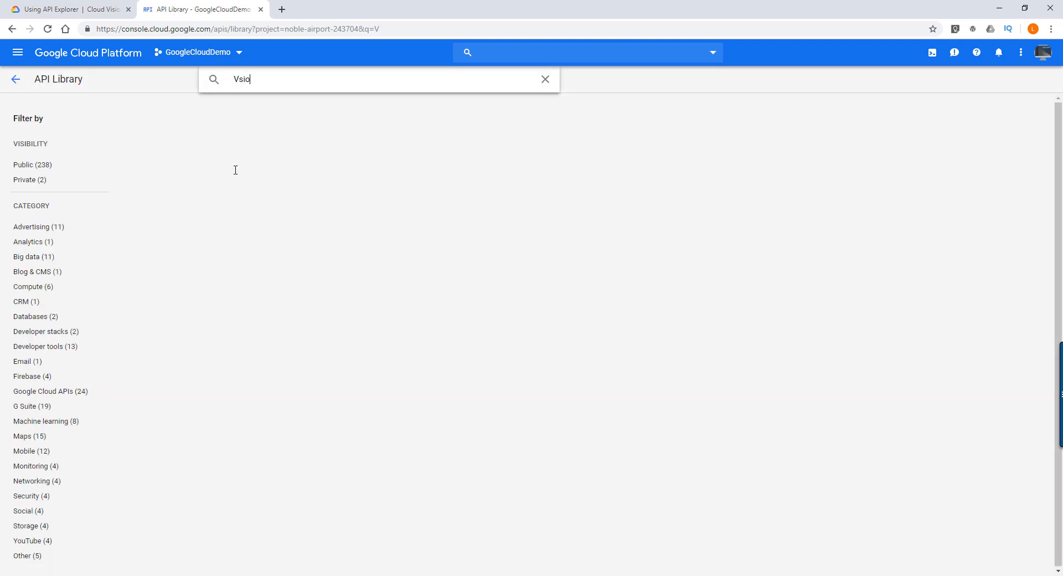
{"action": "type", "text": "n API"}
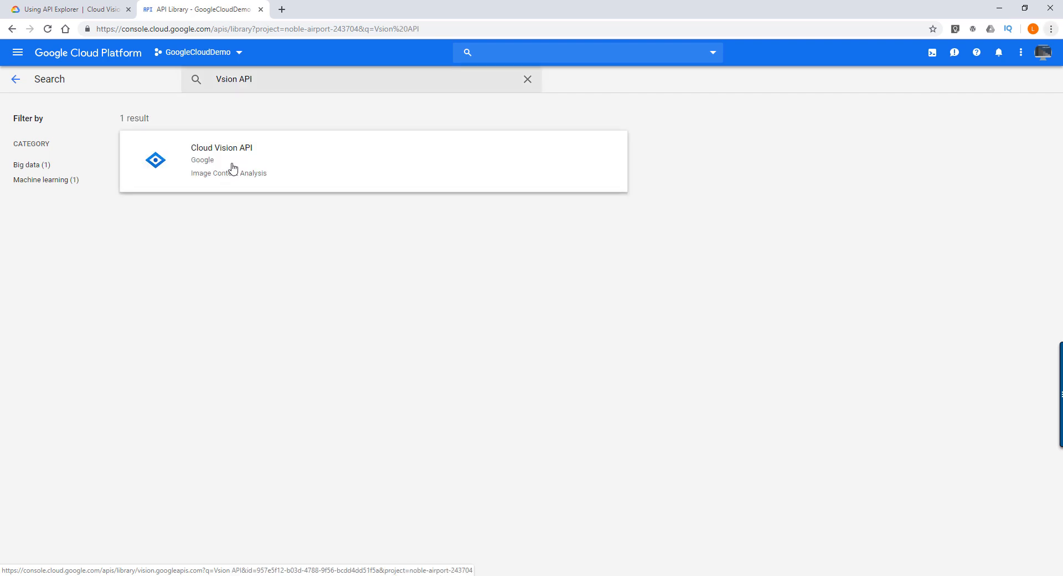
{"action": "left_click", "coordinate": [239, 168]}
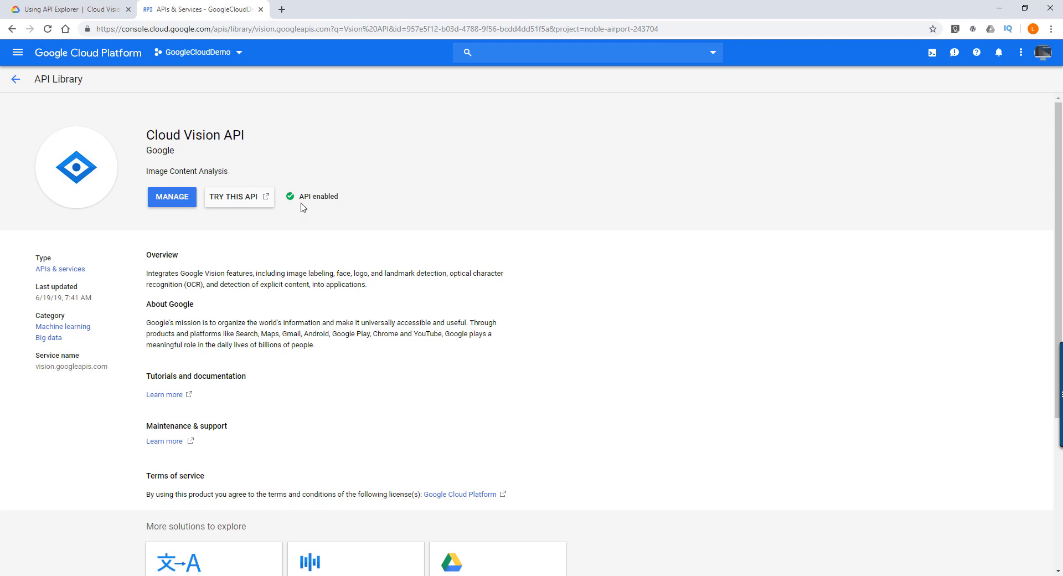
- Go to the Cloud Vision API's credentials and start creating a service account key
{"action": "left_click", "coordinate": [178, 203]}
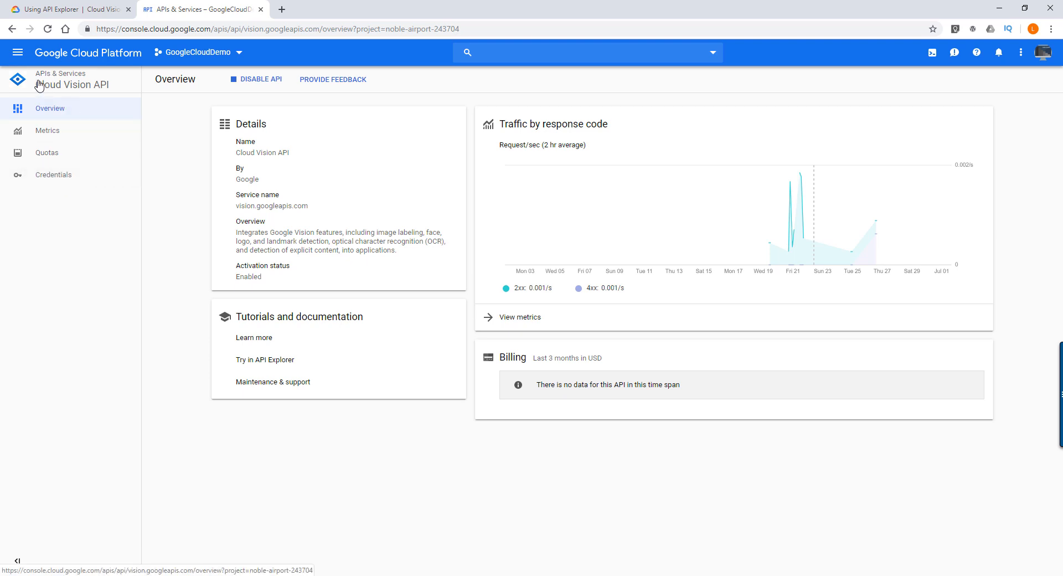
{"action": "left_click", "coordinate": [69, 183]}
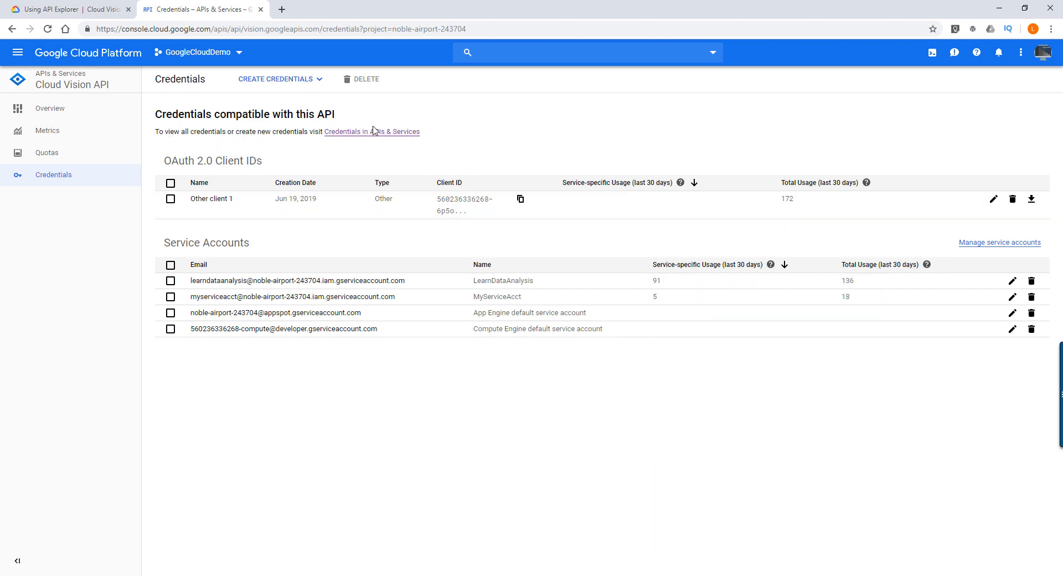
{"action": "left_click", "coordinate": [316, 83]}
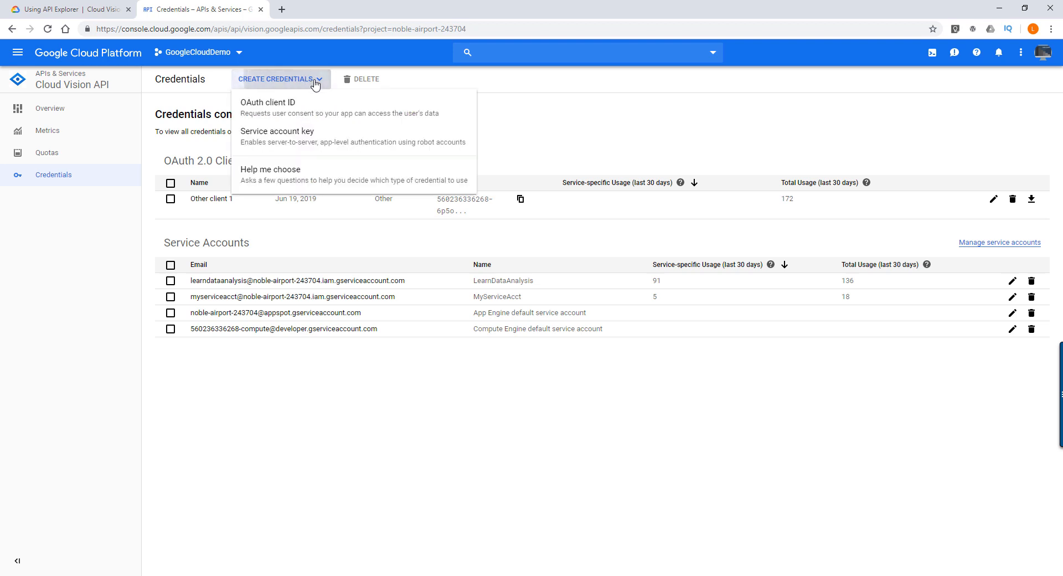
{"action": "left_click", "coordinate": [268, 142]}
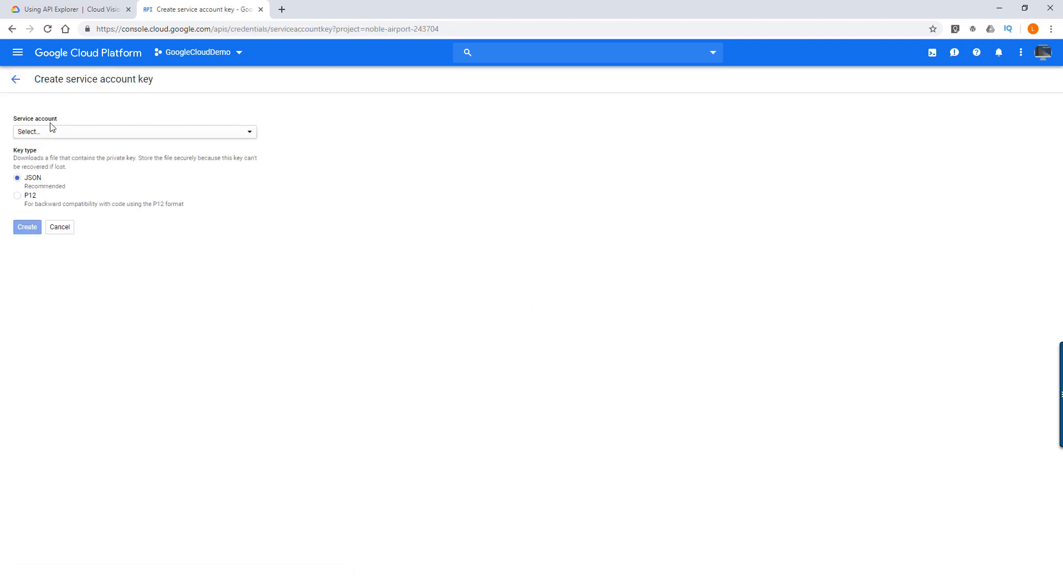
- Choose a new service account for the key and name it VisionAPI_Service_Account
{"action": "left_click", "coordinate": [249, 132]}
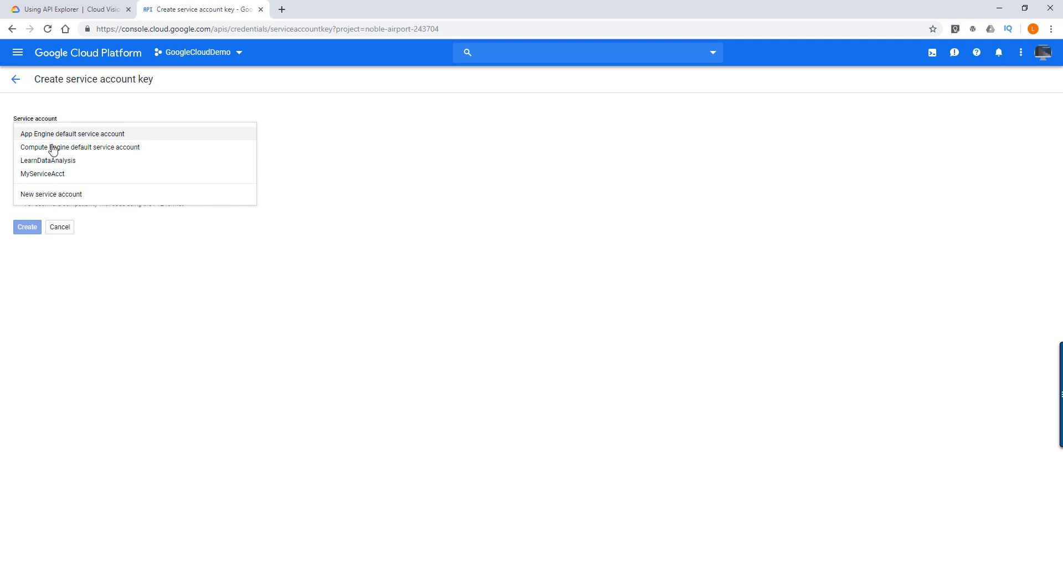
{"action": "left_click", "coordinate": [44, 198]}
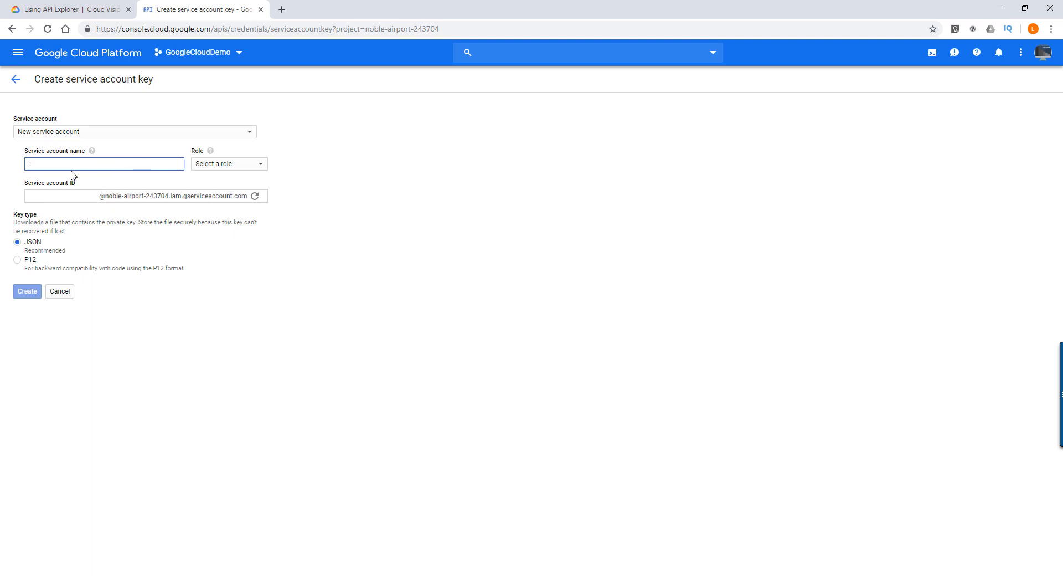
{"action": "left_click", "coordinate": [262, 165]}
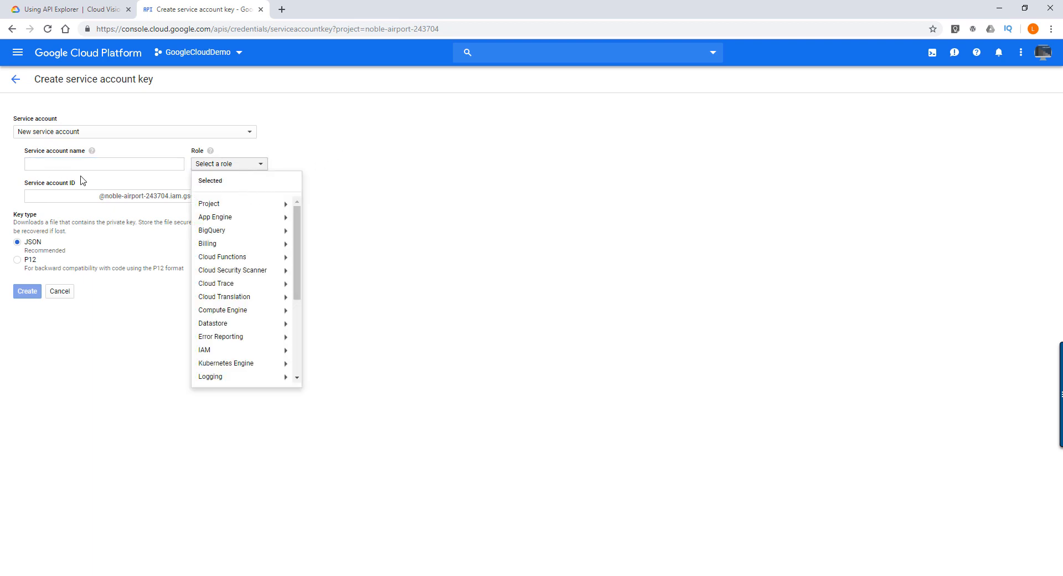
{"action": "left_click", "coordinate": [95, 162]}
{"action": "type", "text": "Vis"}
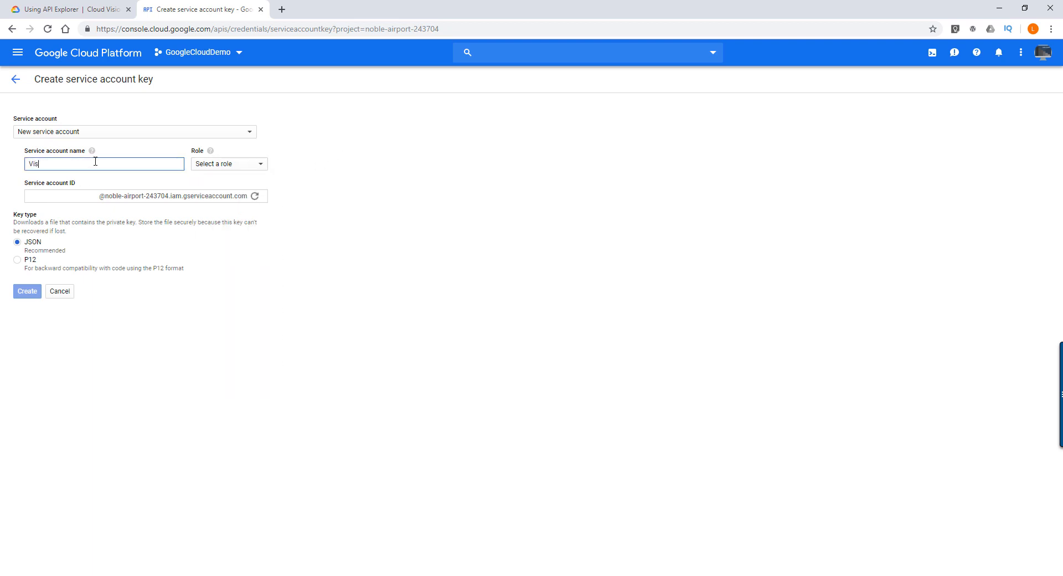
{"action": "type", "text": "ionAPI"}
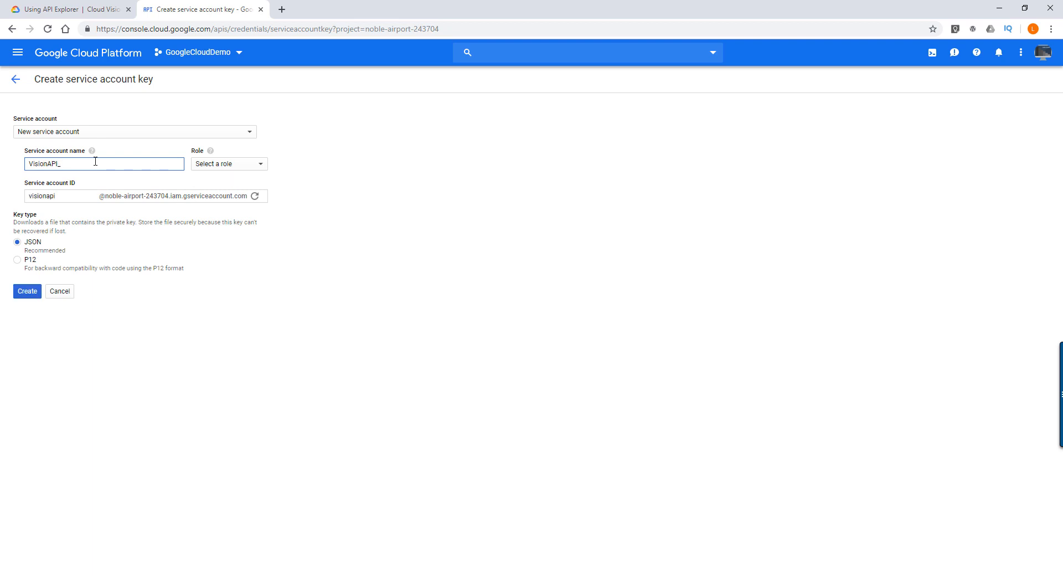
{"action": "type", "text": "_Service_Accoun"}
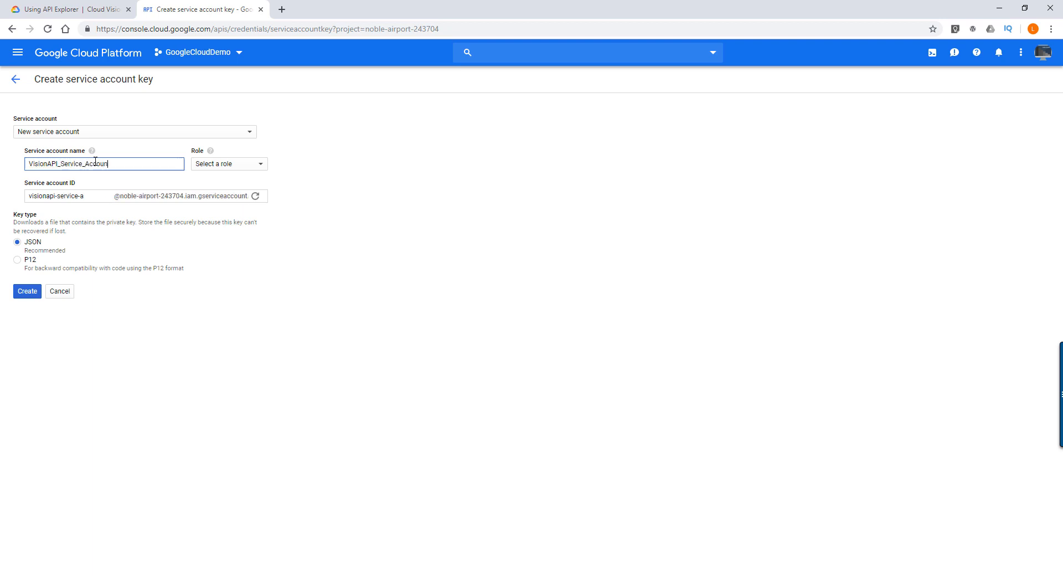
{"action": "type", "text": "t"}
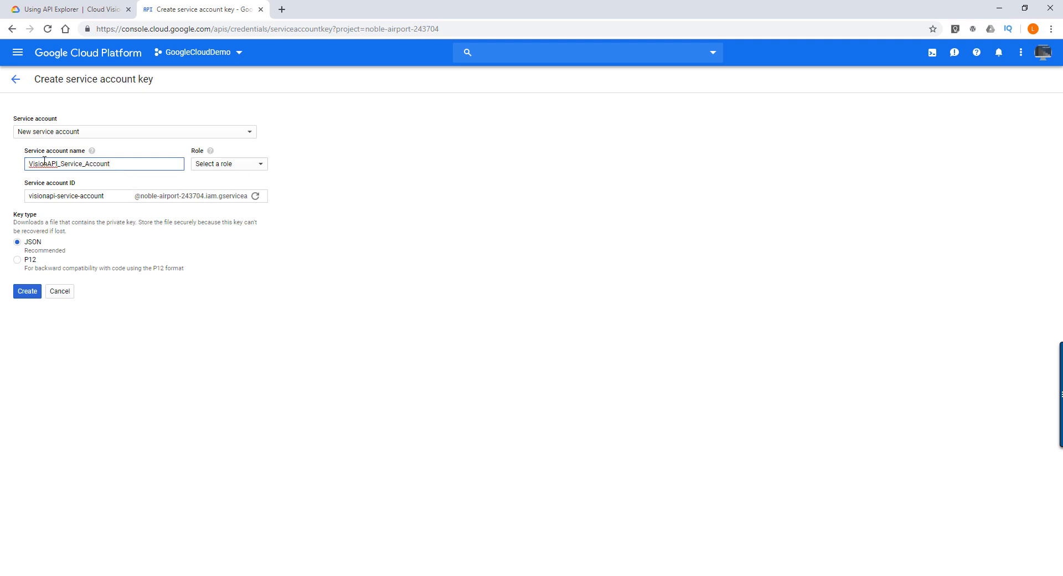
- Assign the project-level Owner role to the new service account
{"action": "left_click", "coordinate": [260, 166]}
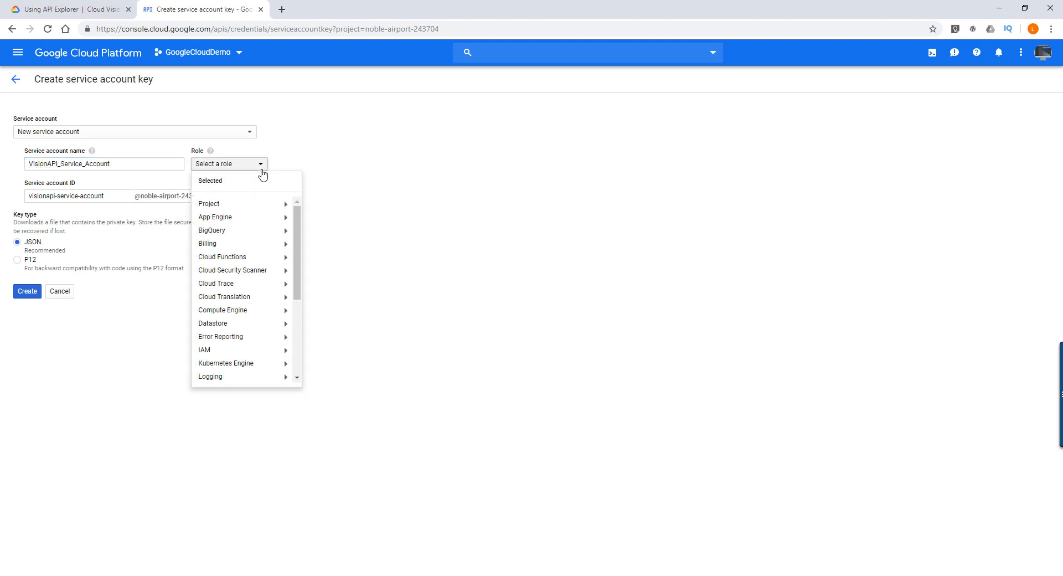
{"action": "mouse_move", "coordinate": [299, 257]}
{"action": "left_mouse_down"}
{"action": "mouse_move", "coordinate": [297, 302]}
{"action": "mouse_move", "coordinate": [295, 243]}
{"action": "left_mouse_up"}
{"action": "mouse_move", "coordinate": [266, 203]}
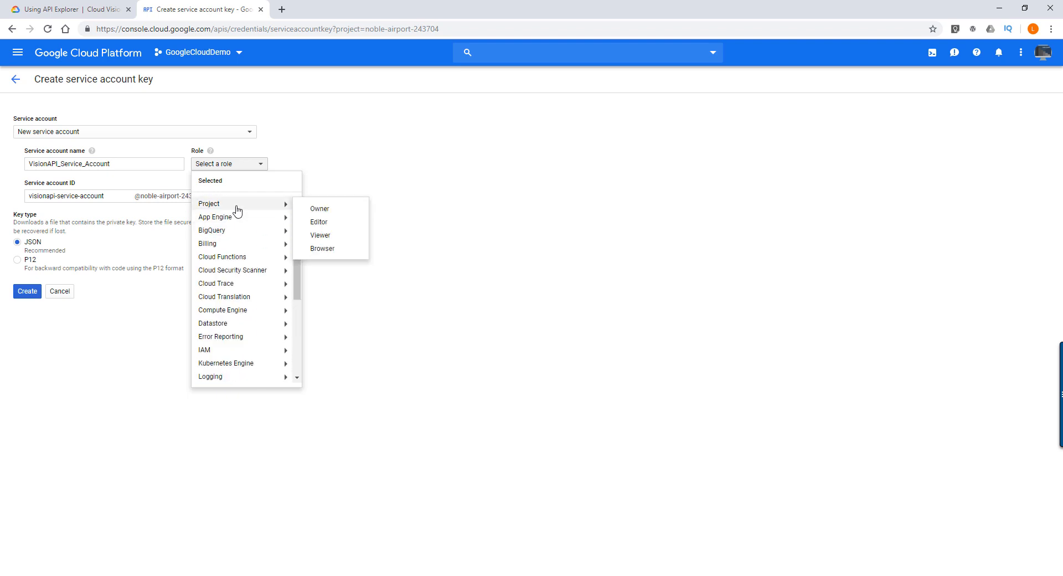
{"action": "left_click", "coordinate": [327, 211]}
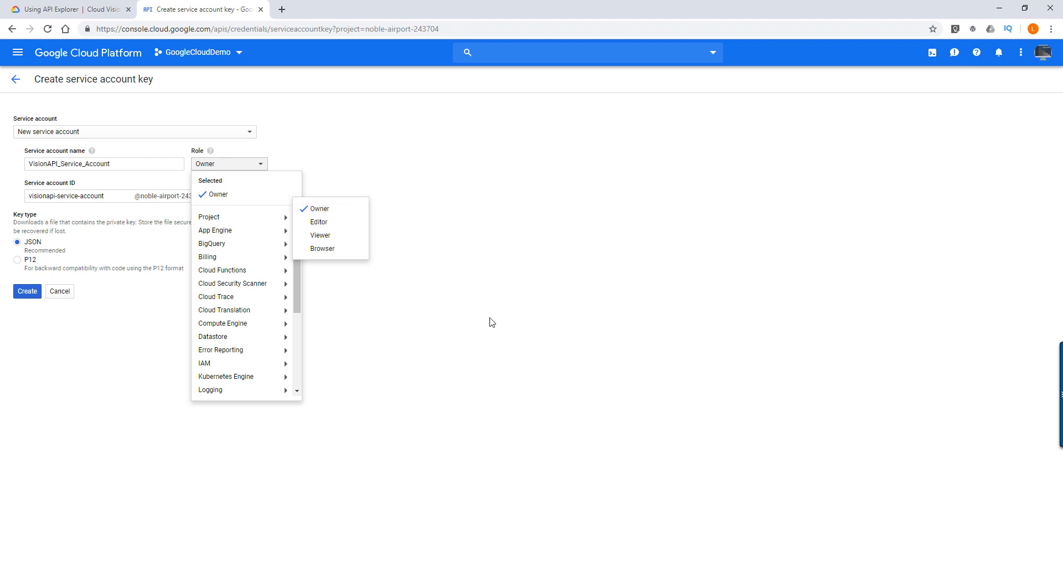
{"action": "left_click", "coordinate": [437, 295]}
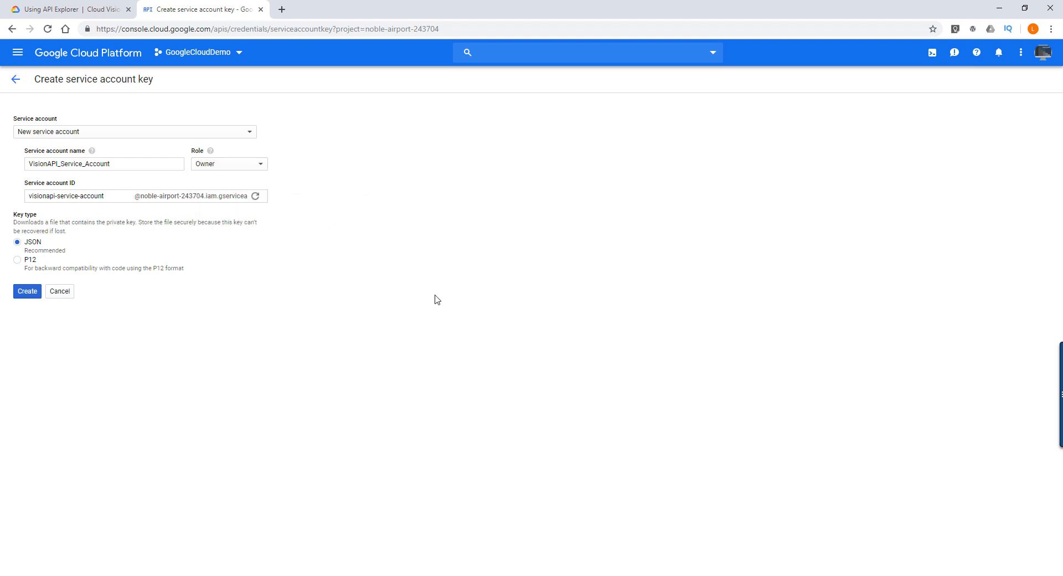
- Create the JSON key for the service account and choose the Python Venv folder as its save location
{"action": "left_click", "coordinate": [34, 293]}
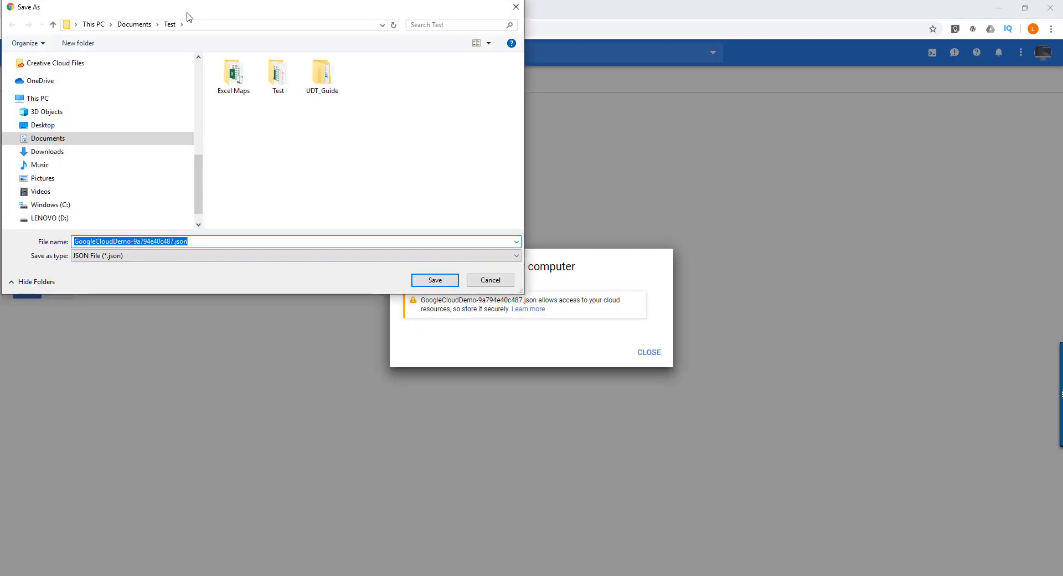
{"action": "left_click_drag", "start_coordinate": [187, 16], "coordinate": [330, 68]}
{"action": "left_click", "coordinate": [317, 296]}
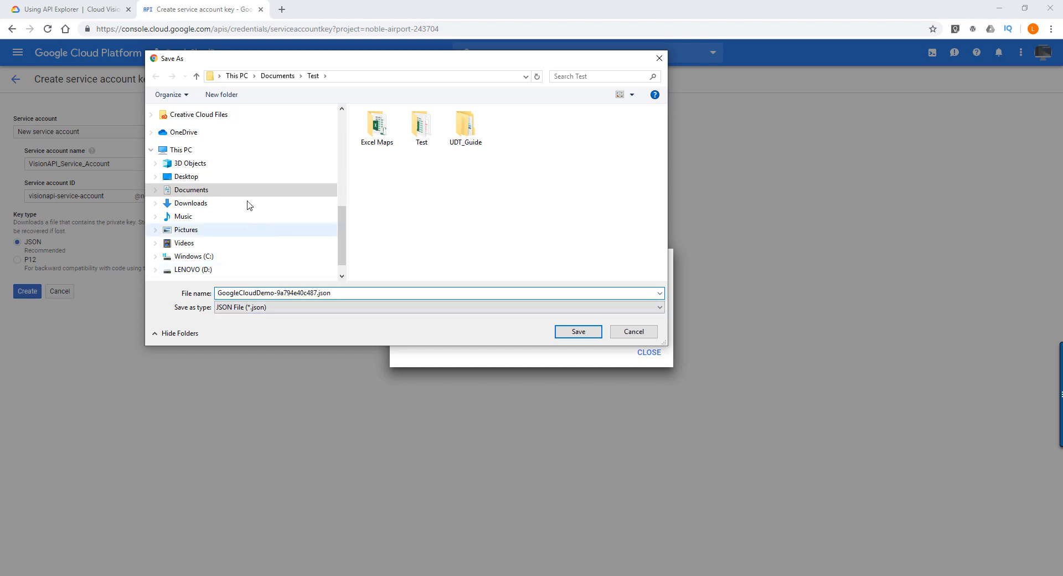
{"action": "scroll", "coordinate": [257, 199], "scroll_direction": "up", "scroll_amount": 4}
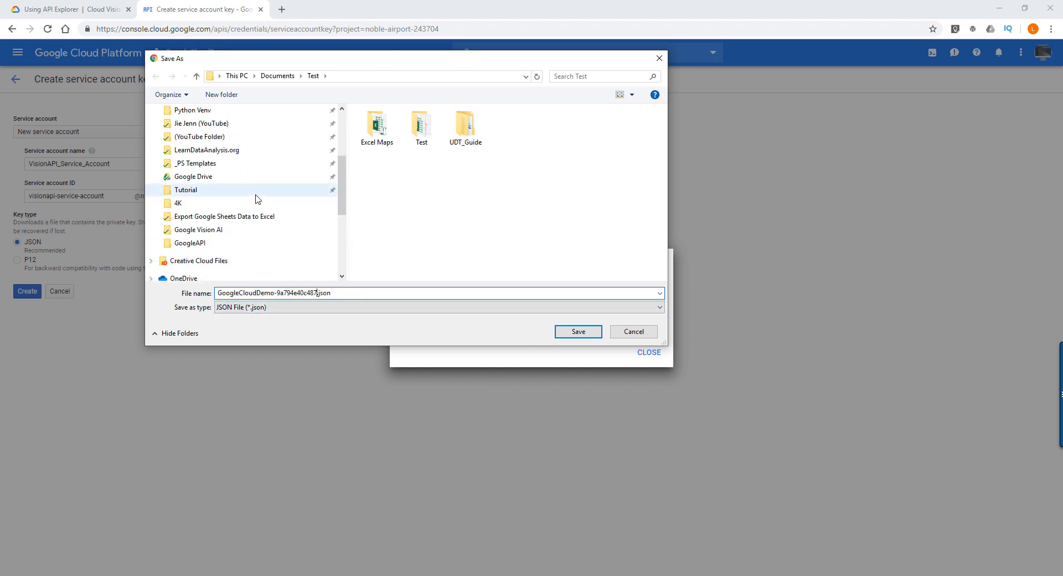
{"action": "scroll", "coordinate": [255, 180], "scroll_direction": "down", "scroll_amount": 4}
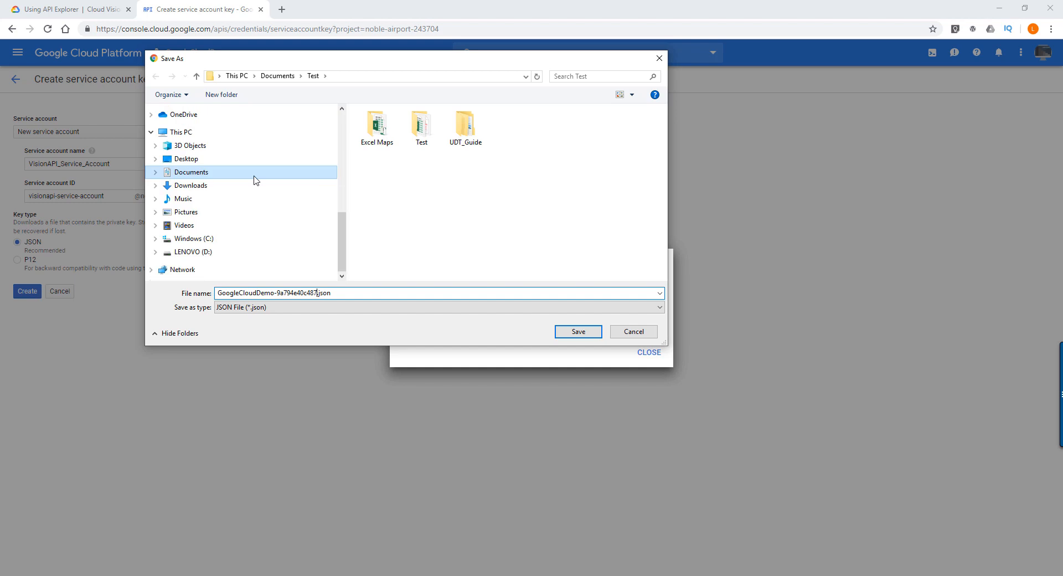
{"action": "scroll", "coordinate": [257, 180], "scroll_direction": "up", "scroll_amount": 4}
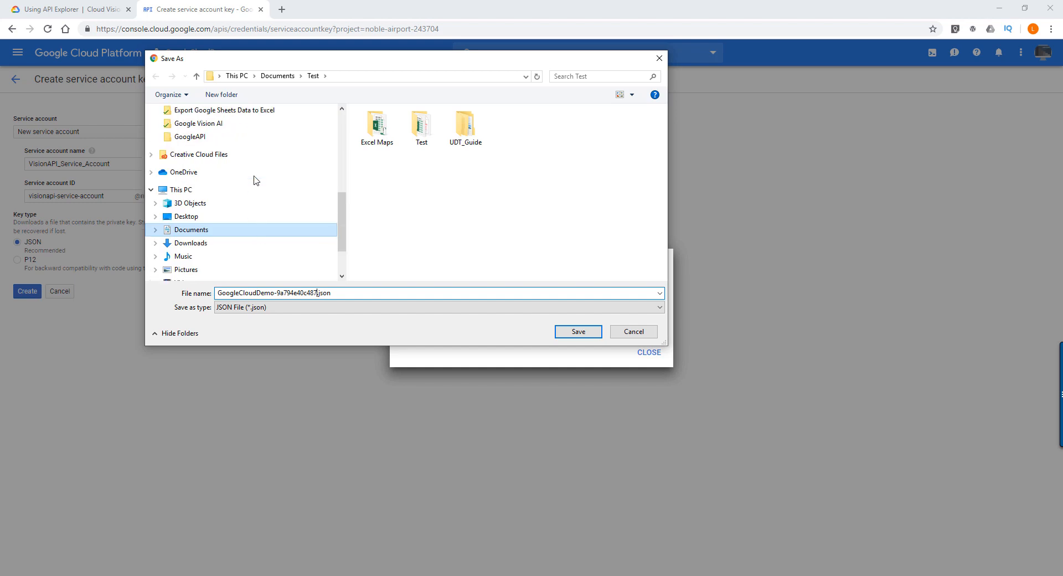
{"action": "scroll", "coordinate": [274, 186], "scroll_direction": "up", "scroll_amount": 2}
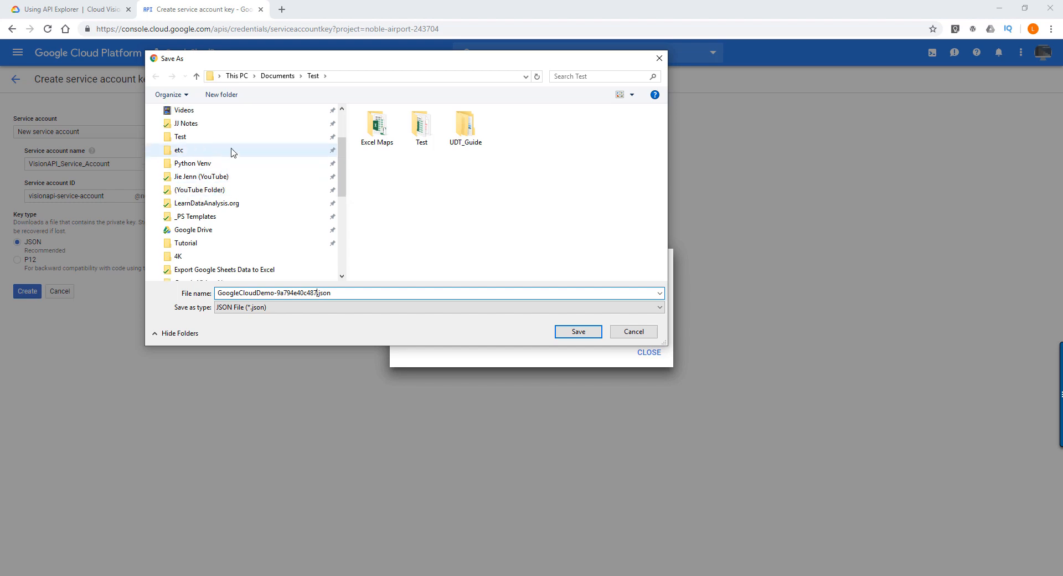
{"action": "scroll", "coordinate": [231, 156], "scroll_direction": "down", "scroll_amount": 1}
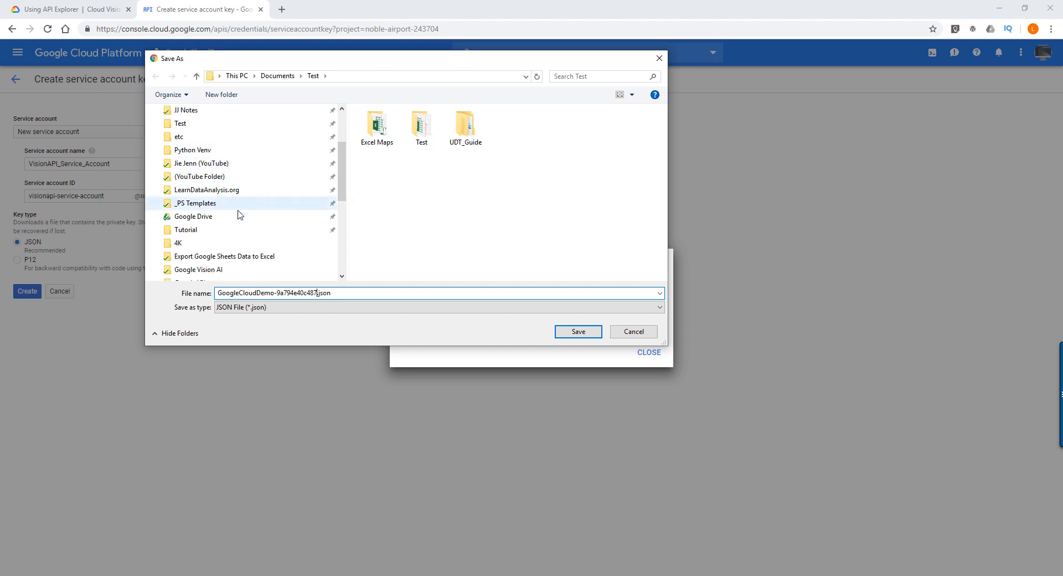
{"action": "left_click", "coordinate": [221, 153]}
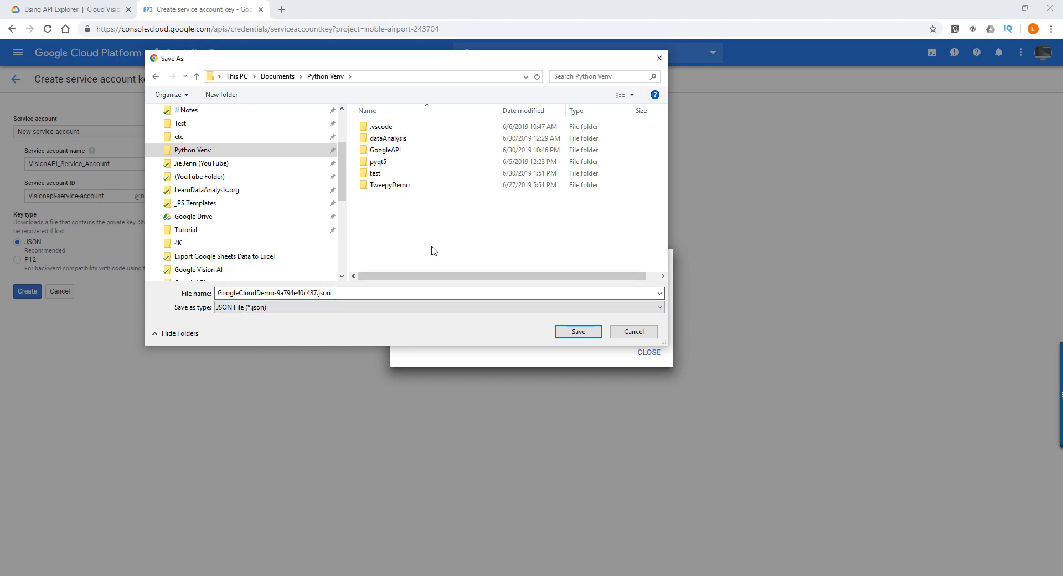
- Save the key file as ServiceAccountToken.json in the Python Venv folder and dismiss the private key notice
{"action": "left_click", "coordinate": [319, 293]}
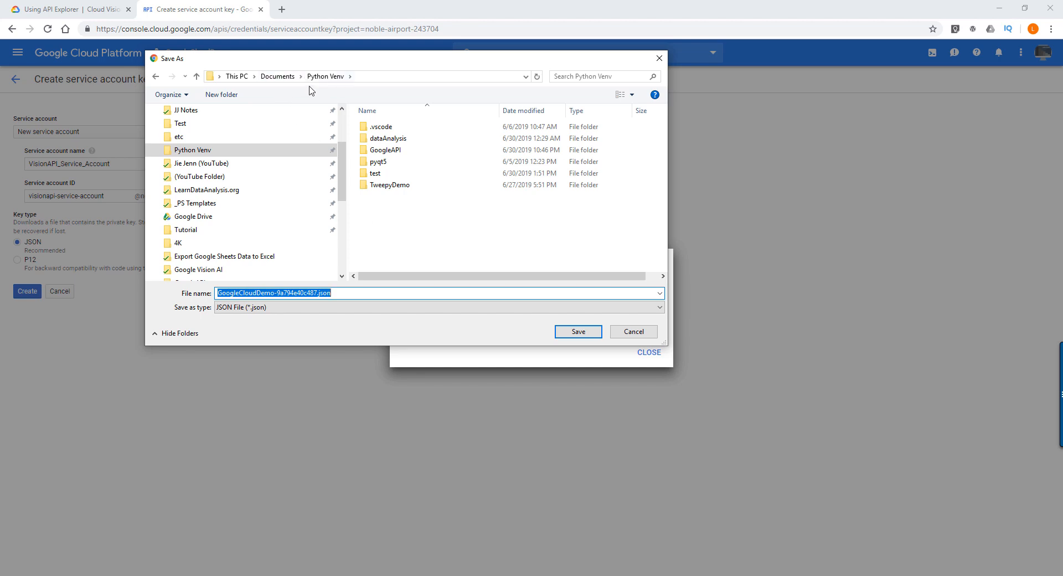
{"action": "left_click", "coordinate": [321, 295]}
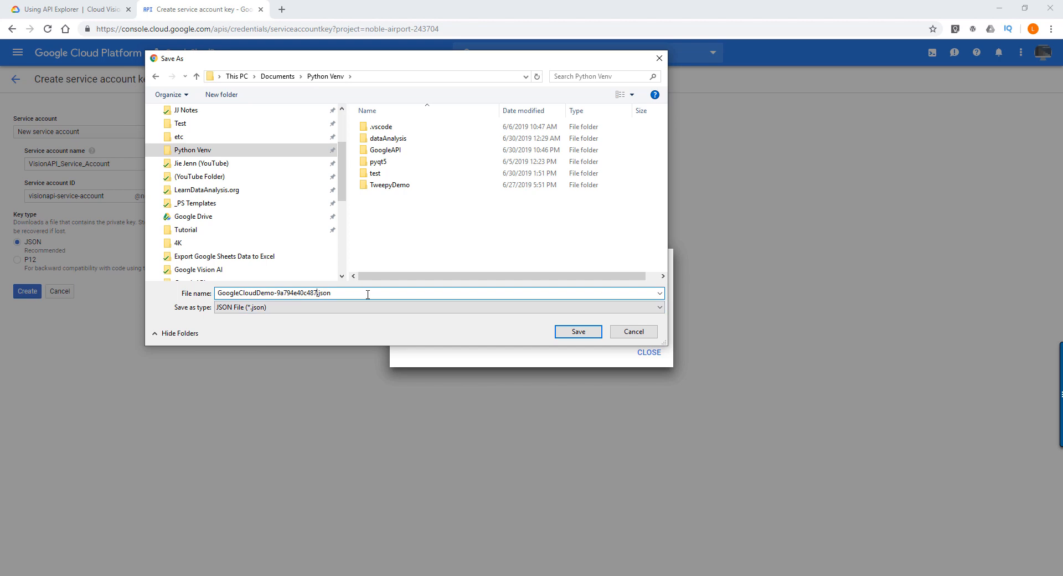
{"action": "key", "text": "BackSpace"}
{"action": "key", "text": "BackSpace"}
{"action": "key", "text": "BackSpace"}
{"action": "key", "text": "BackSpace"}
{"action": "key", "text": "BackSpace"}
{"action": "key", "text": "BackSpace"}
{"action": "key", "text": "BackSpace"}
{"action": "key", "text": "BackSpace"}
{"action": "key", "text": "BackSpace"}
{"action": "key", "text": "BackSpace"}
{"action": "key", "text": "BackSpace"}
{"action": "key", "text": "BackSpace"}
{"action": "key", "text": "BackSpace"}
{"action": "key", "text": "BackSpace"}
{"action": "key", "text": "BackSpace"}
{"action": "key", "text": "BackSpace"}
{"action": "key", "text": "BackSpace"}
{"action": "key", "text": "BackSpace"}
{"action": "key", "text": "BackSpace"}
{"action": "key", "text": "BackSpace"}
{"action": "type", "text": "oogle"}
{"action": "key", "text": "BackSpace"}
{"action": "key", "text": "BackSpace"}
{"action": "key", "text": "BackSpace"}
{"action": "key", "text": "BackSpace"}
{"action": "key", "text": "BackSpace"}
{"action": "key", "text": "BackSpace"}
{"action": "type", "text": "ServiceA"}
{"action": "type", "text": "ccount"}
{"action": "type", "text": "Token_"}
{"action": "type", "text": "Google"}
{"action": "key", "text": "BackSpace"}
{"action": "key", "text": "BackSpace"}
{"action": "key", "text": "BackSpace"}
{"action": "key", "text": "BackSpace"}
{"action": "key", "text": "BackSpace"}
{"action": "key", "text": "BackSpace"}
{"action": "key", "text": "BackSpace"}
{"action": "left_click", "coordinate": [337, 294]}
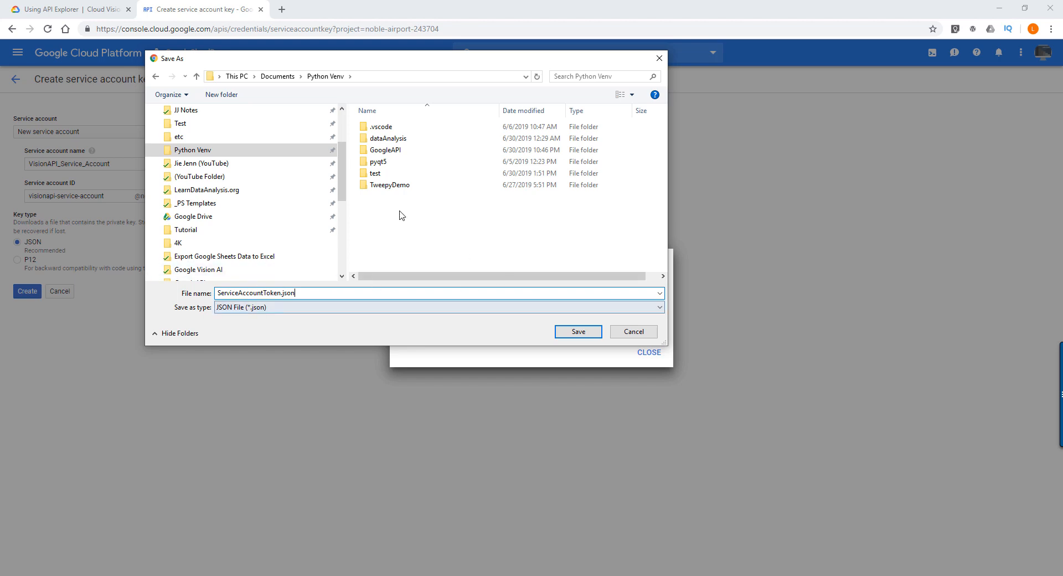
{"action": "left_click", "coordinate": [591, 333]}
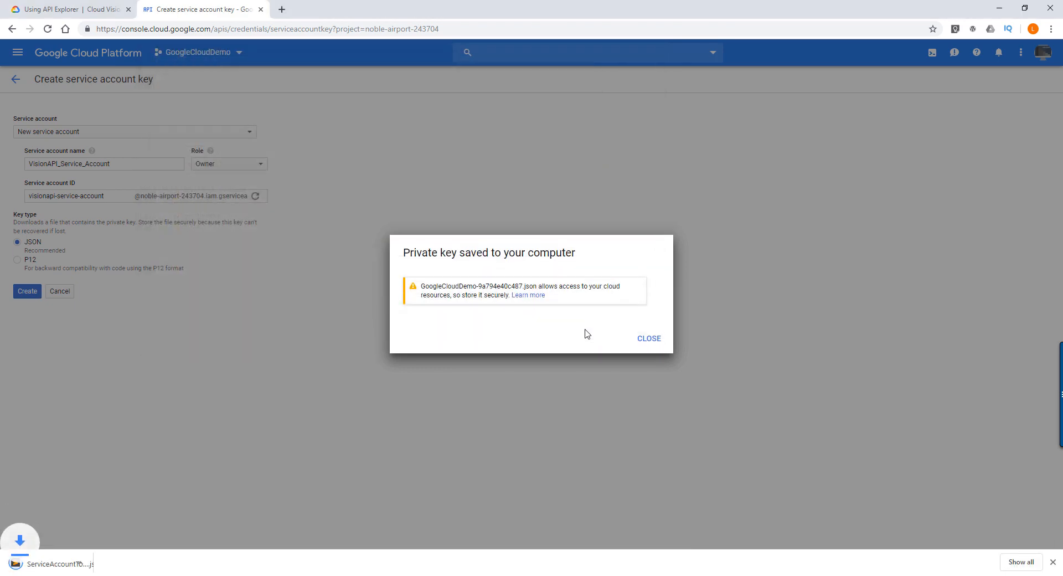
{"action": "left_click", "coordinate": [641, 339]}
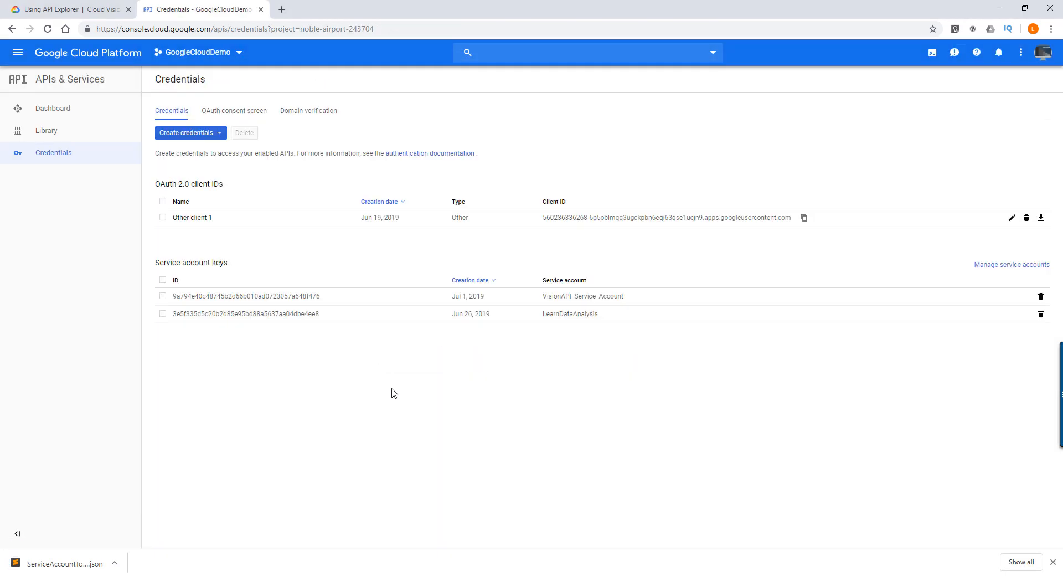
- Open Command Prompt and a File Explorer window showing the Python Venv folder
{"action": "left_click", "coordinate": [249, 575]}
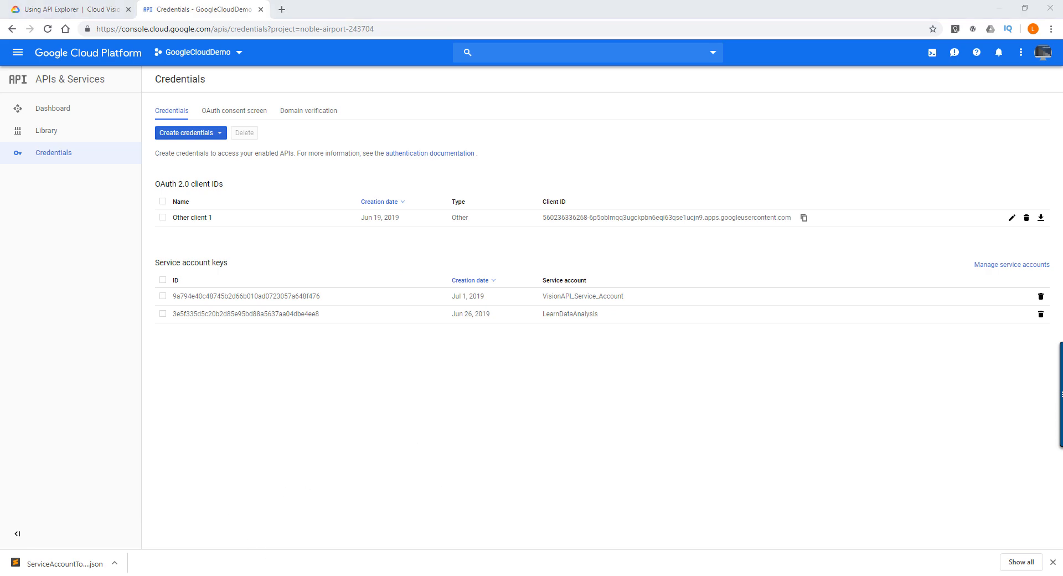
{"action": "left_click_drag", "start_coordinate": [233, 25], "coordinate": [301, 89]}
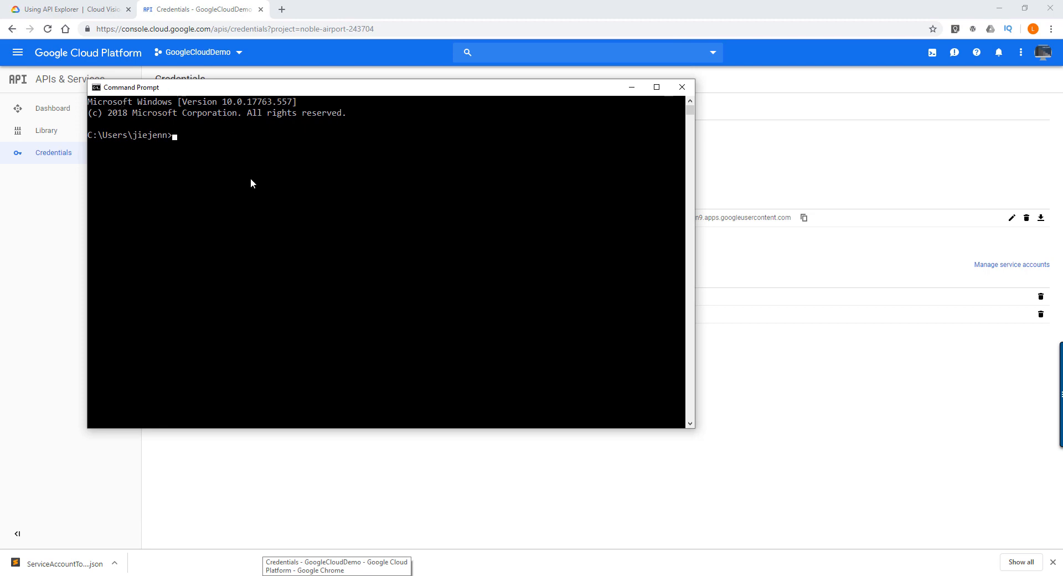
{"action": "left_click", "coordinate": [288, 575]}
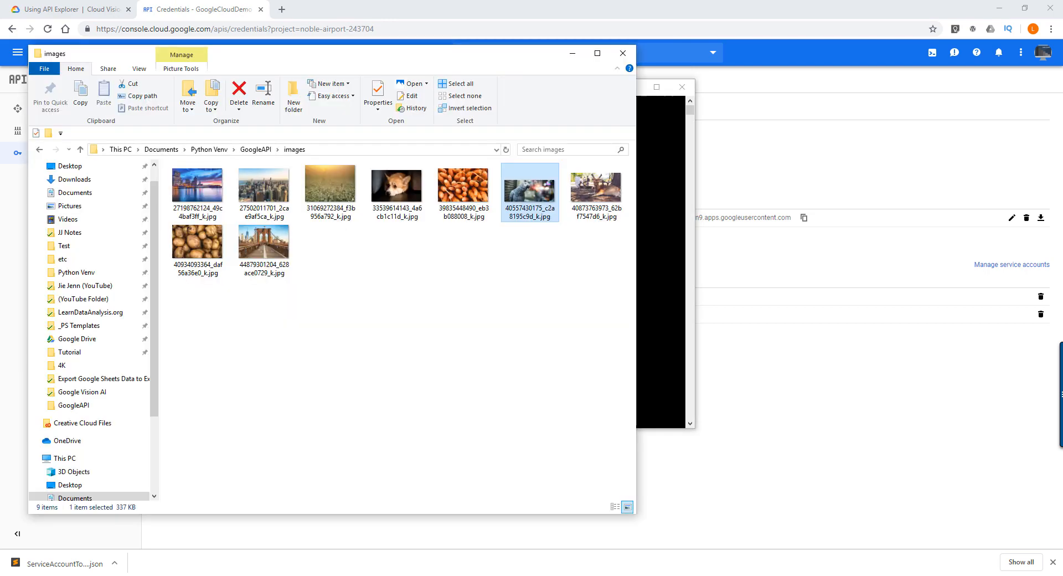
{"action": "left_click", "coordinate": [275, 350]}
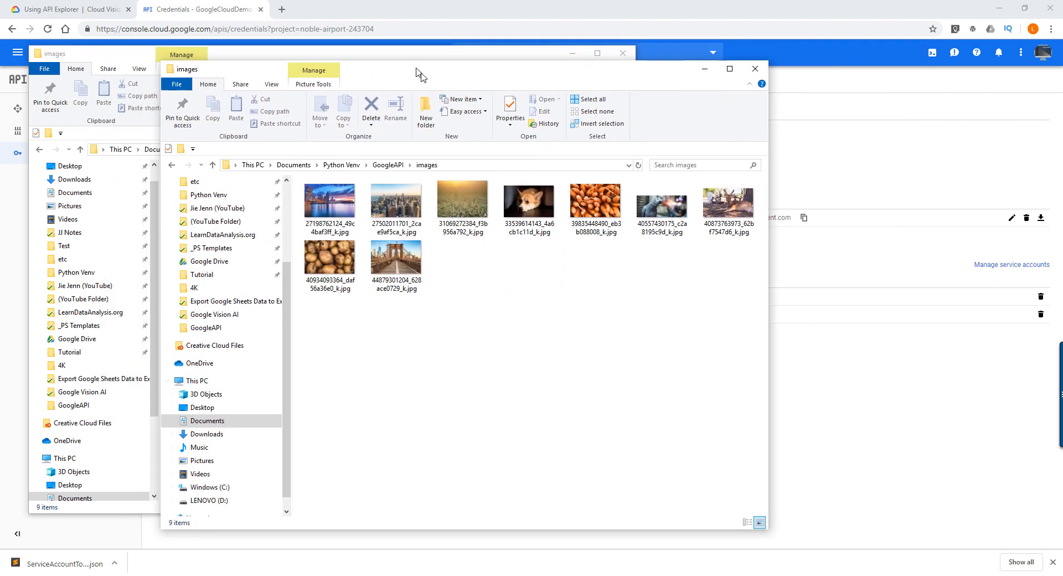
{"action": "scroll", "coordinate": [266, 333], "scroll_direction": "up", "scroll_amount": 3}
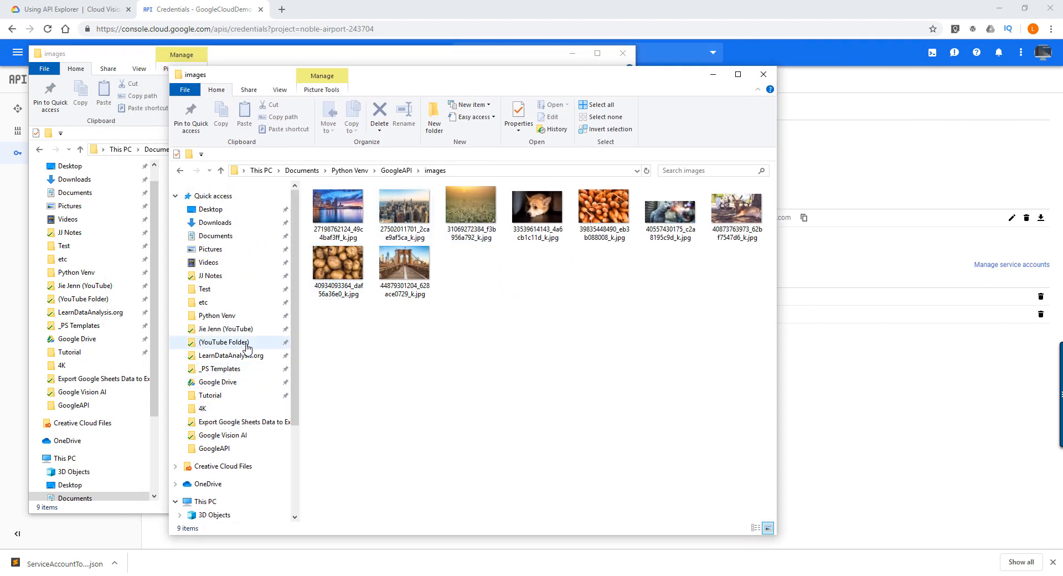
{"action": "left_click", "coordinate": [232, 316]}
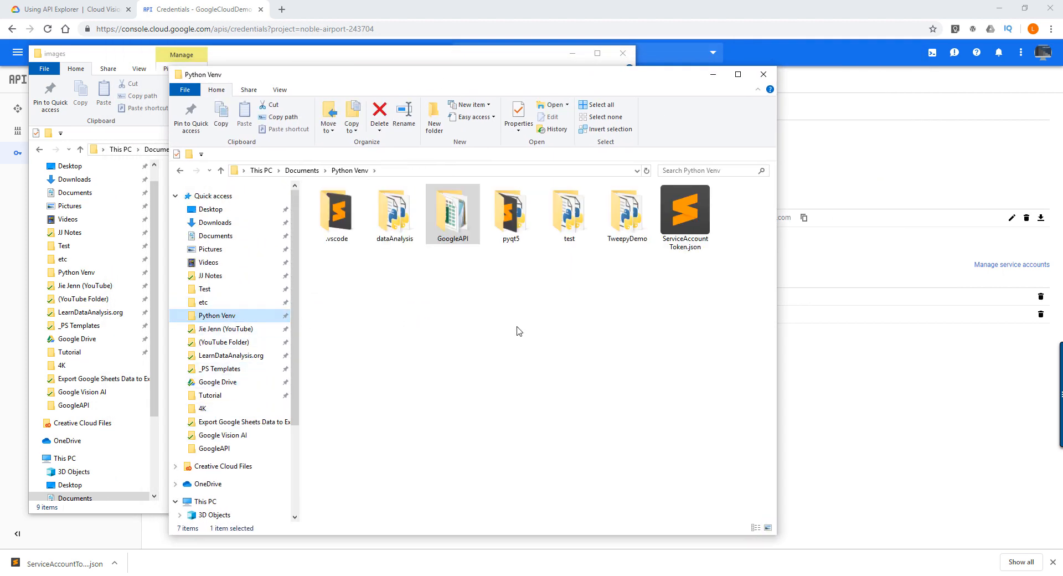
{"action": "left_click", "coordinate": [495, 310]}
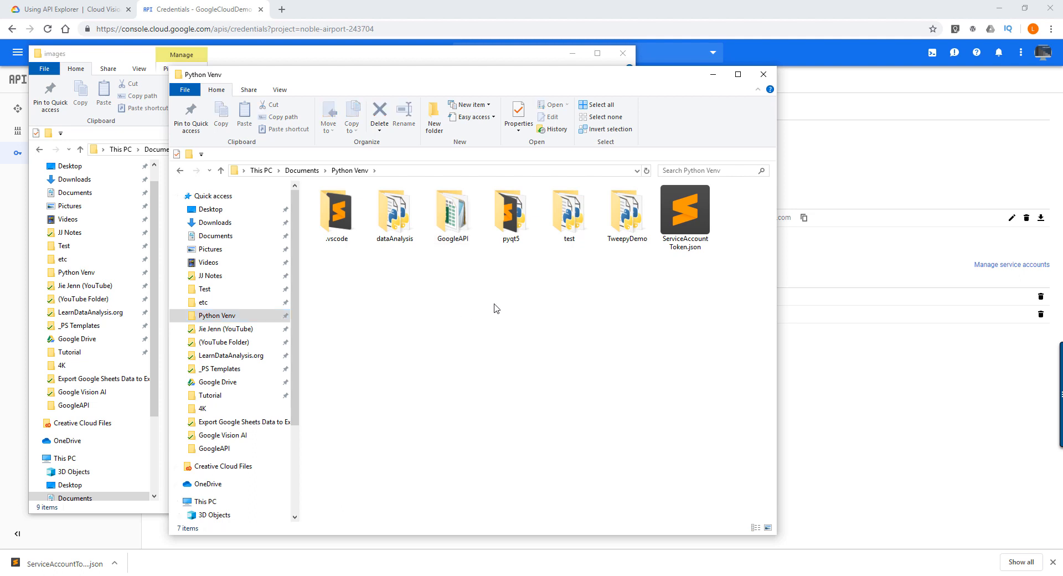
{"action": "key", "text": "ctrl+shift+n"}
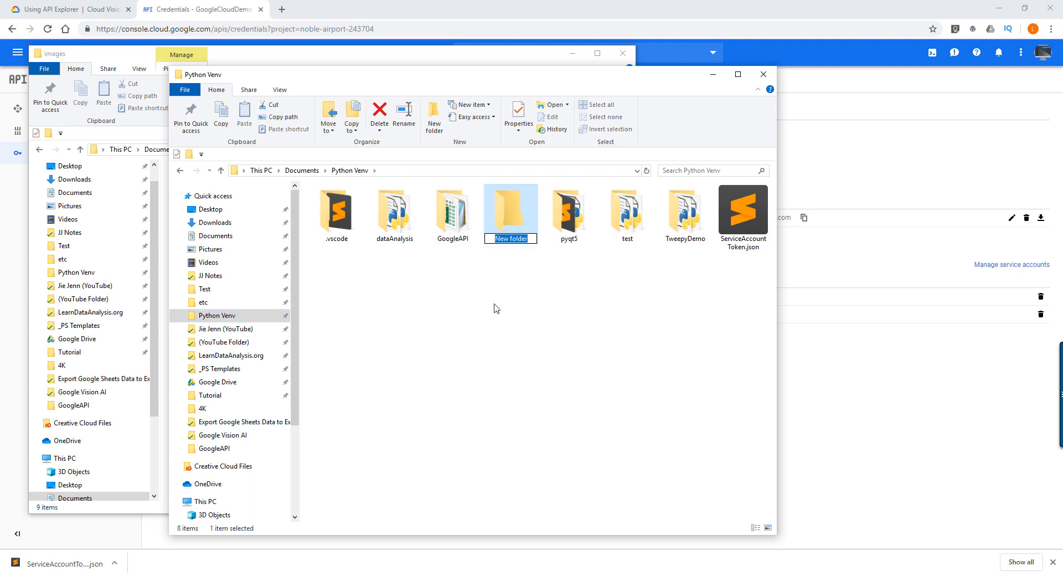
{"action": "key", "text": "Escape"}
{"action": "key", "text": "Delete"}
{"action": "key", "text": "Return"}
- Copy the Python Venv folder's path and switch Command Prompt to that directory with cd
{"action": "left_click", "coordinate": [379, 575]}
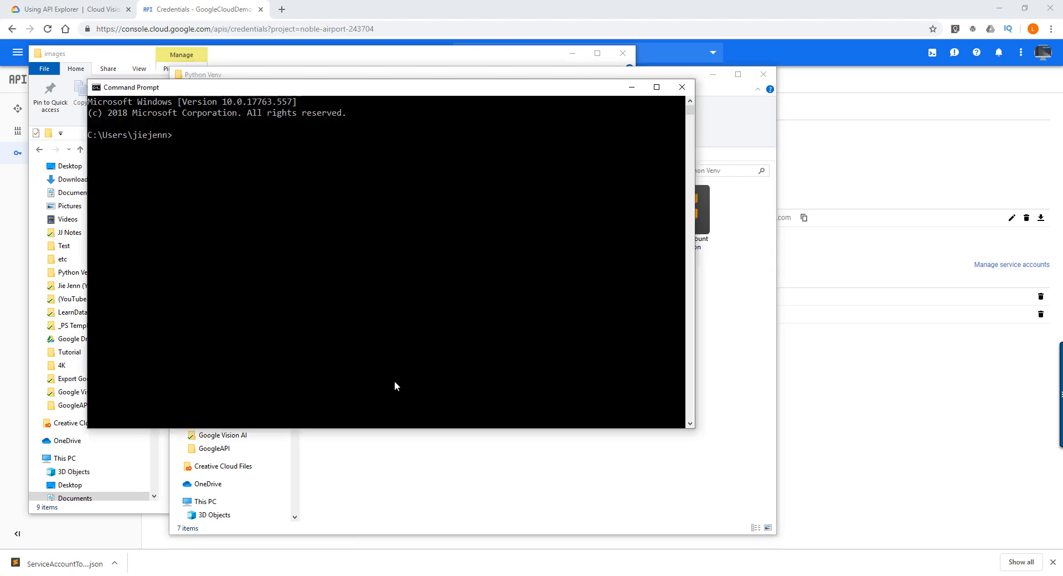
{"action": "left_click_drag", "start_coordinate": [430, 103], "coordinate": [614, 272]}
{"action": "left_click", "coordinate": [513, 171]}
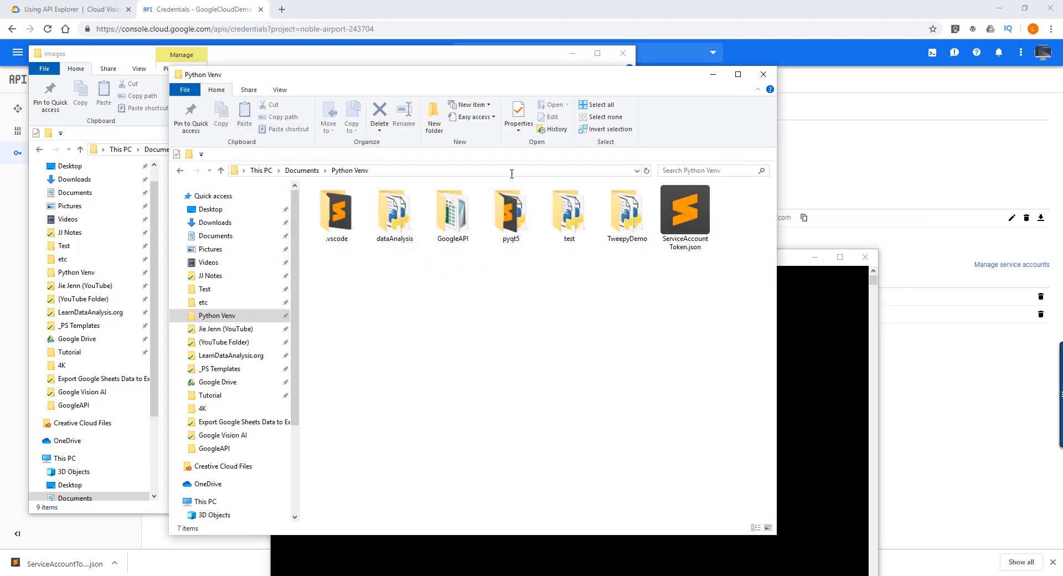
{"action": "left_click", "coordinate": [807, 357]}
{"action": "type", "text": "cd"}
{"action": "type", "text": "C:\\Users\\jiejenn\\Documents\\Python Venv"}
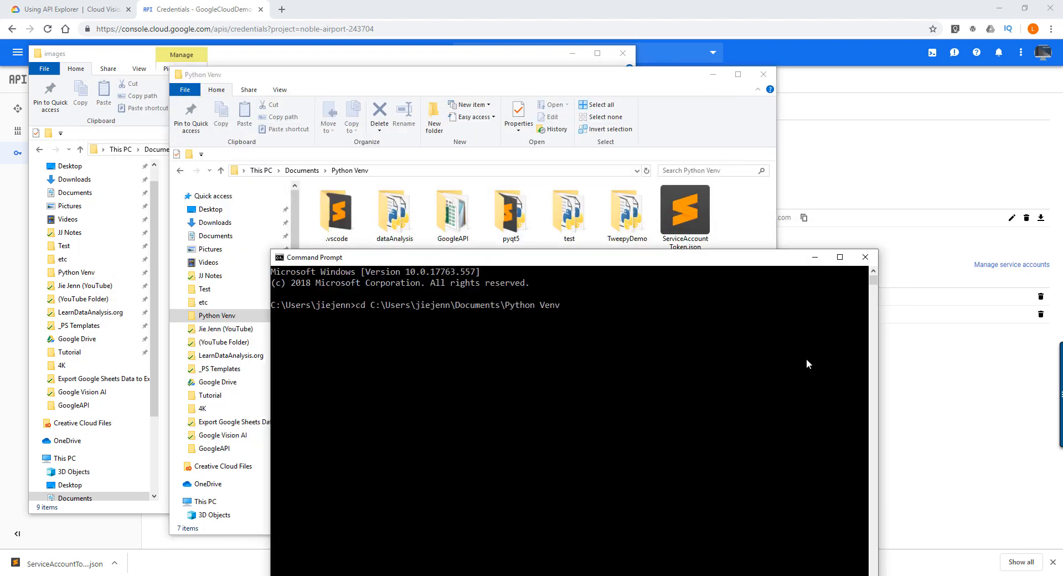
{"action": "key", "text": "Return"}
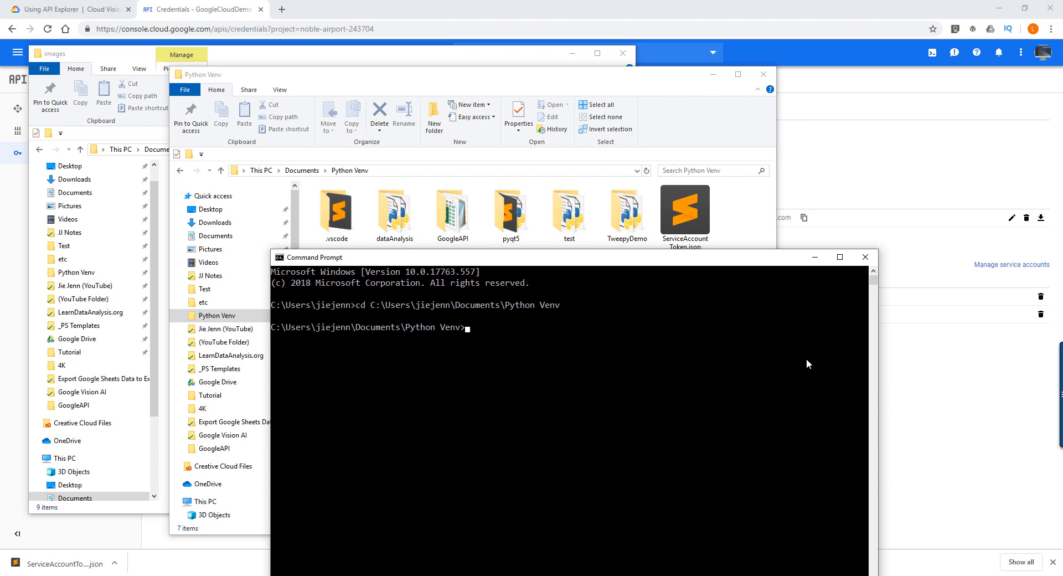
- Create a Python virtual environment named VisionAPIDemo by running python -m venv VisionAPIDemo
{"action": "type", "text": "python -m venv VisionAPI_Demo"}
{"action": "key", "text": "BackSpace"}
{"action": "key", "text": "BackSpace"}
{"action": "key", "text": "BackSpace"}
{"action": "key", "text": "BackSpace"}
{"action": "key", "text": "BackSpace"}
{"action": "type", "text": "Demo"}
{"action": "key", "text": "Return"}
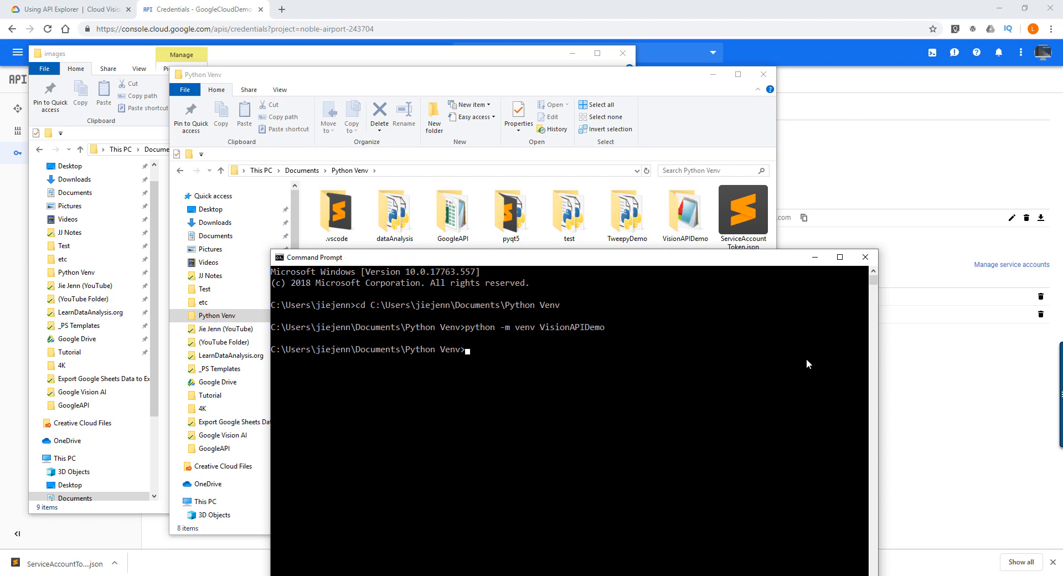
- Move ServiceAccountToken.json into the VisionAPIDemo folder and open that folder
{"action": "left_click", "coordinate": [745, 223]}
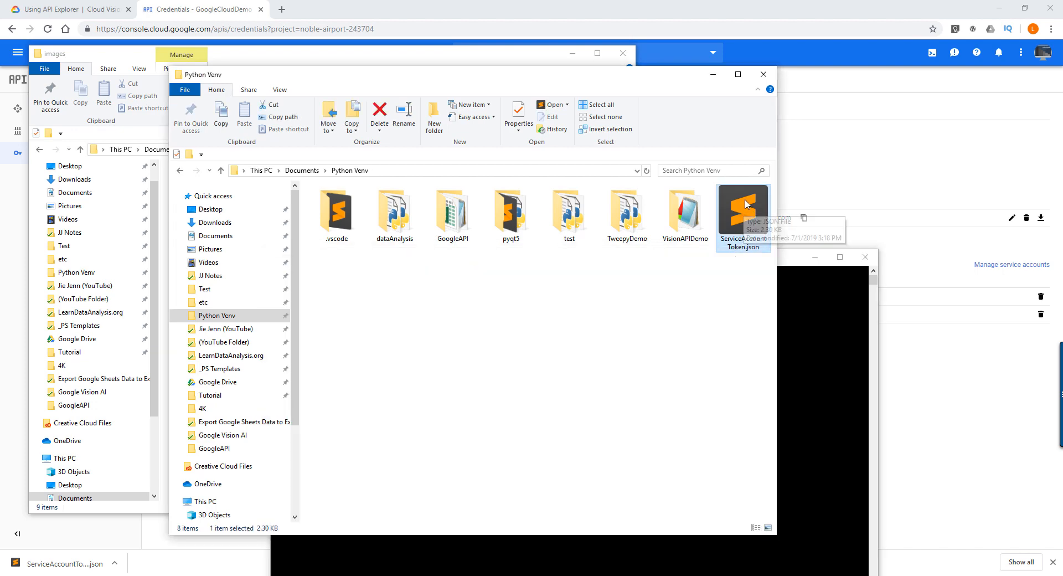
{"action": "left_click_drag", "start_coordinate": [748, 210], "coordinate": [690, 217]}
{"action": "double_click", "coordinate": [686, 215]}
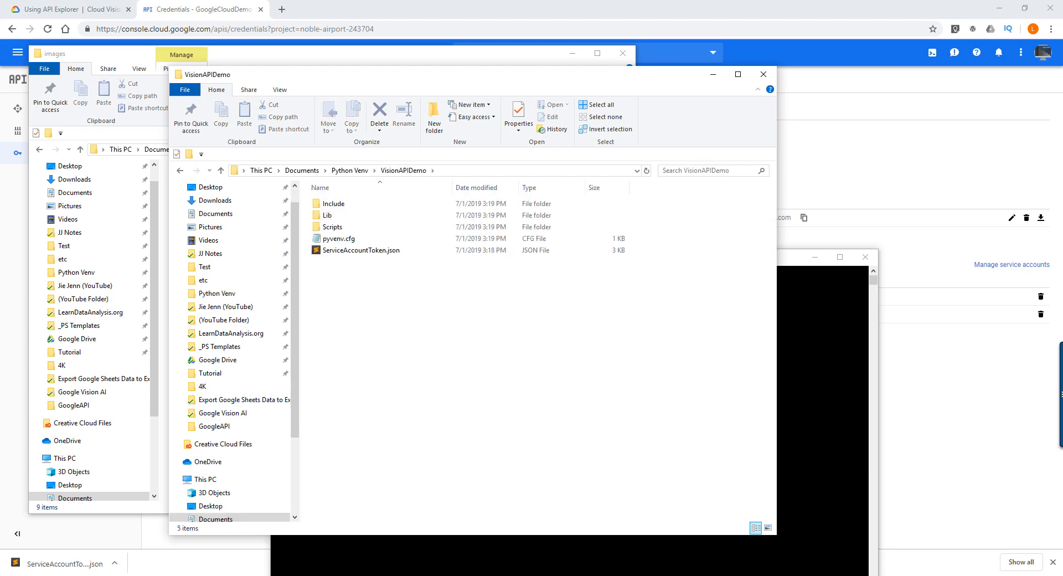
- Return to Command Prompt and change the working directory to VisionAPIDemo
{"action": "key", "text": "alt+Tab"}
{"action": "left_click", "coordinate": [553, 396]}
{"action": "key", "text": "Escape"}
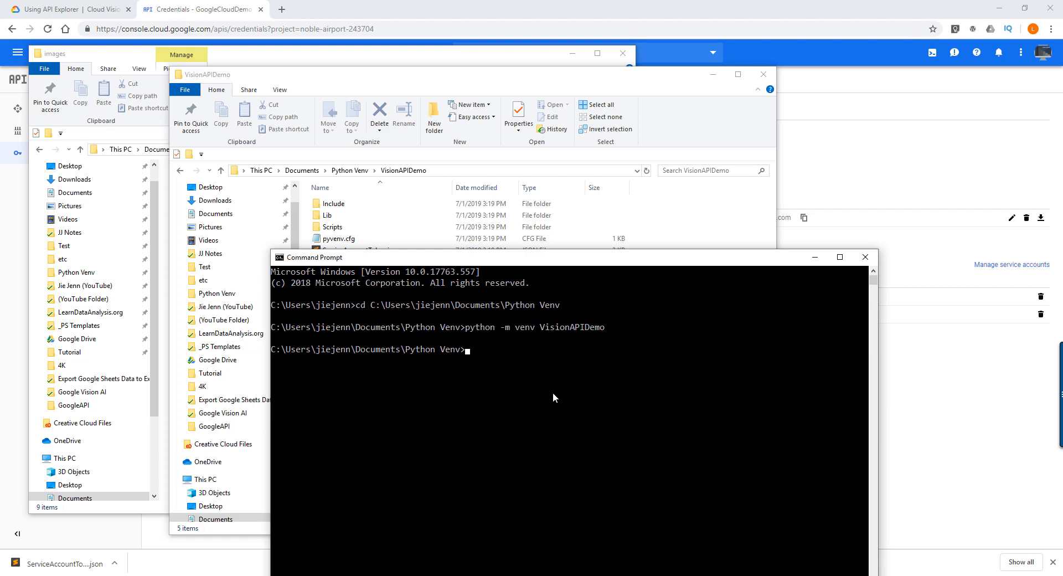
{"action": "type", "text": "cd VisionAP"}
{"action": "key", "text": "Tab"}
{"action": "key", "text": "Return"}
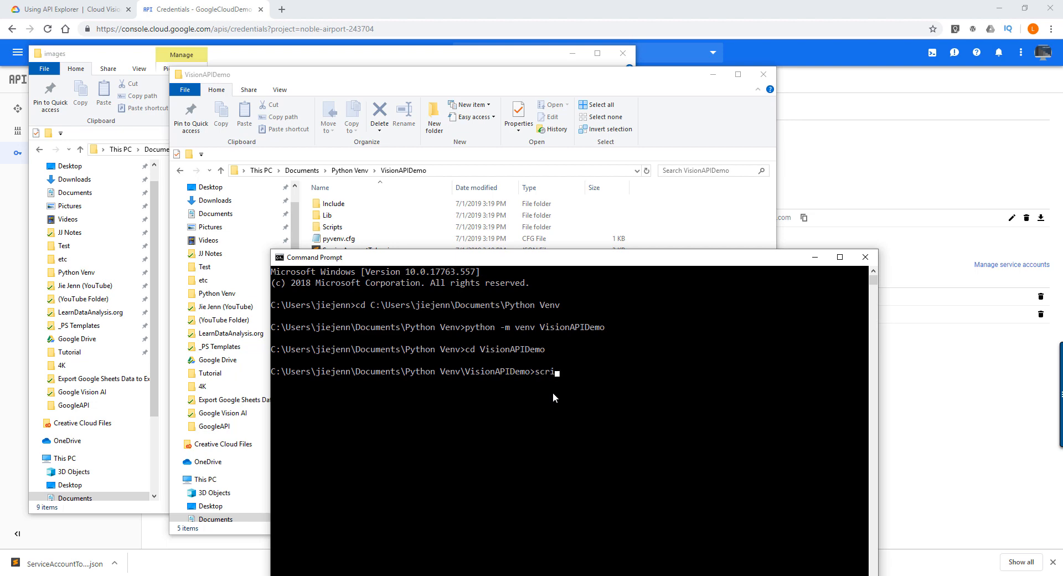
- Activate the VisionAPIDemo virtual environment by running scripts\activate
{"action": "type", "text": "scripts\\activate"}
{"action": "key", "text": "Return"}
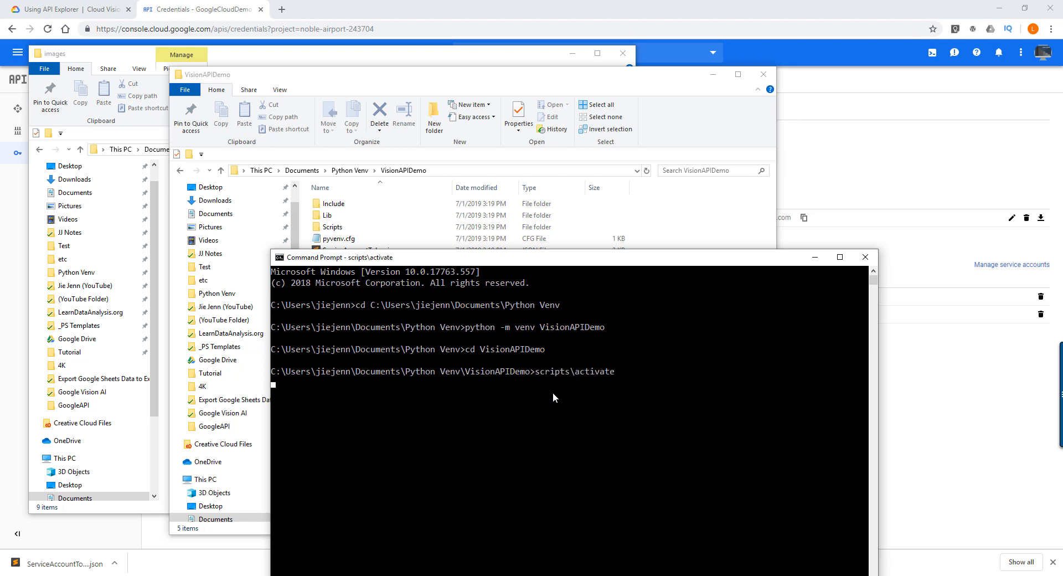
- List the virtual environment's installed packages with pip list, and clear the console with cls
{"action": "type", "text": "pip list"}
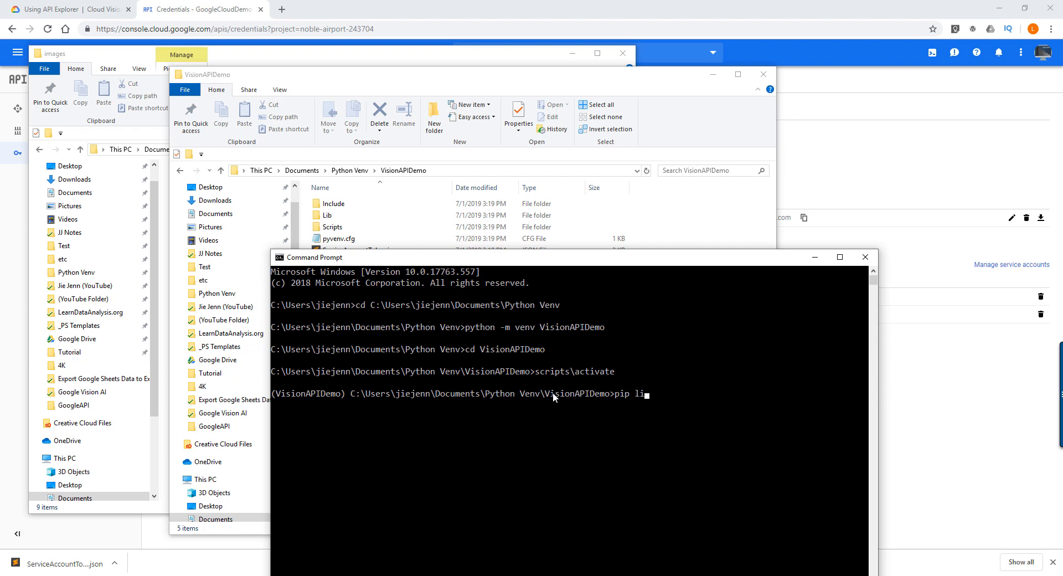
{"action": "key", "text": "Return"}
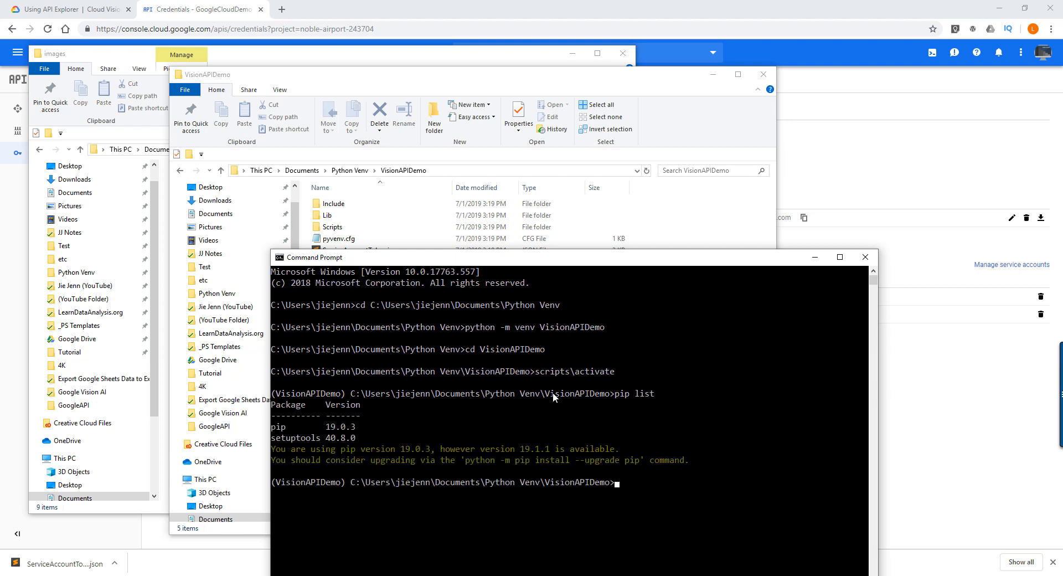
{"action": "type", "text": "cl"}
{"action": "type", "text": "s"}
{"action": "key", "text": "Return"}
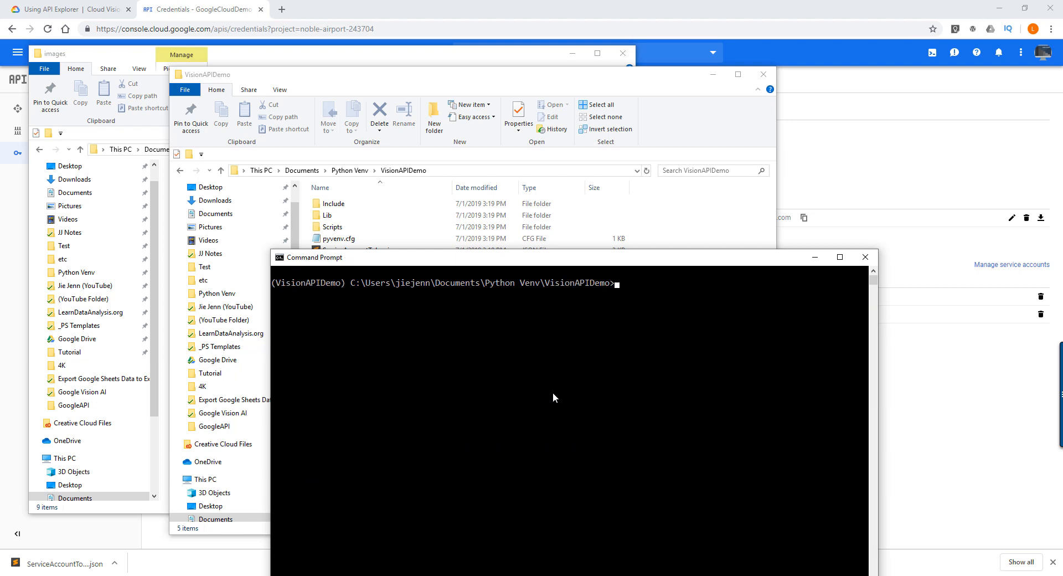
- Run pip list again in the cleared console to check the installed packages
{"action": "type", "text": "pip list"}
{"action": "key", "text": "Return"}
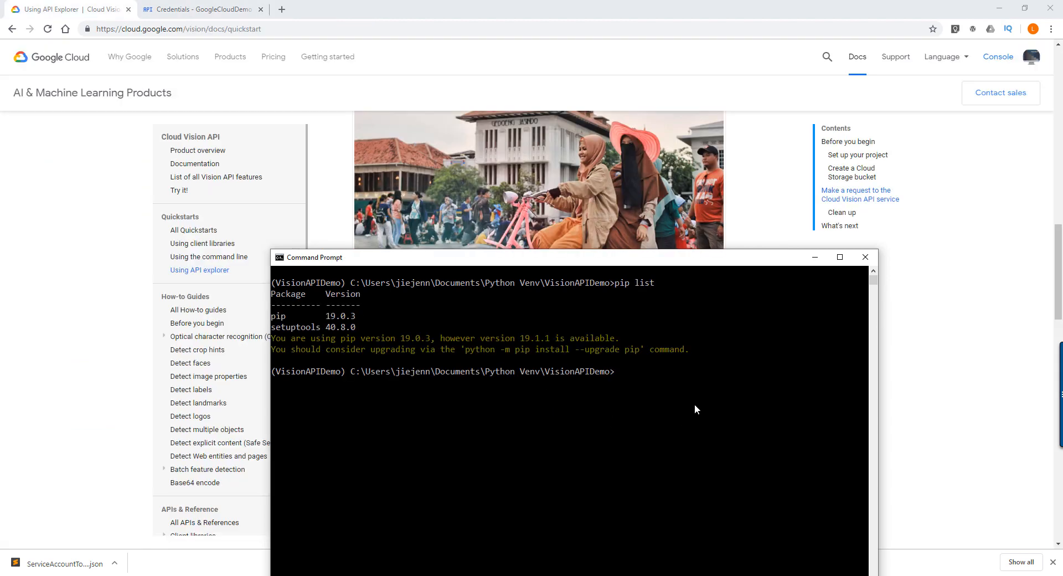
- Install the google-cloud-vision package in the VisionAPIDemo environment with pip install google-cloud-vision
{"action": "left_click", "coordinate": [705, 392]}
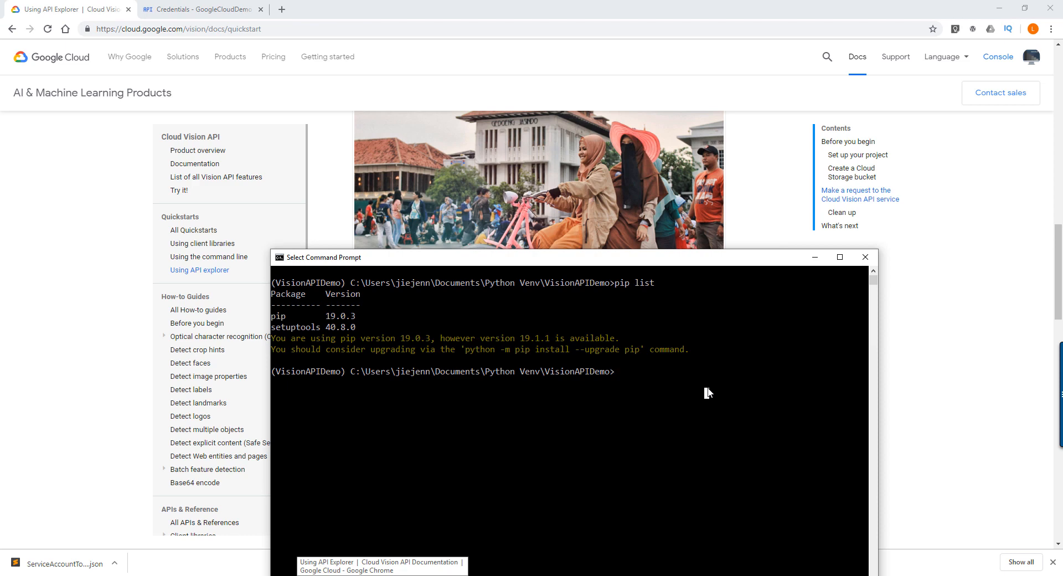
{"action": "key", "text": "Escape"}
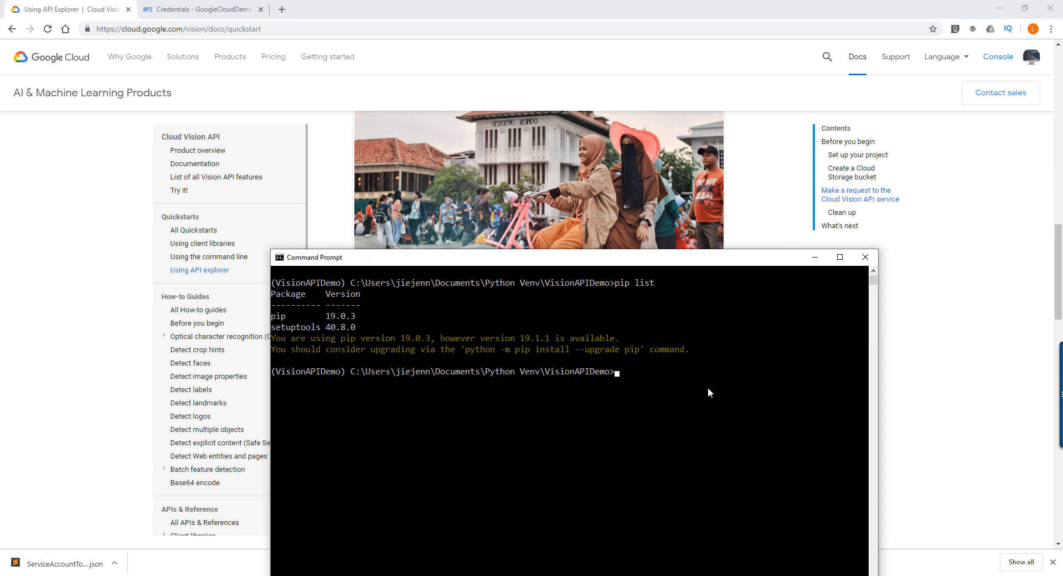
{"action": "type", "text": "pip install"}
{"action": "type", "text": "google-cloud-vision"}
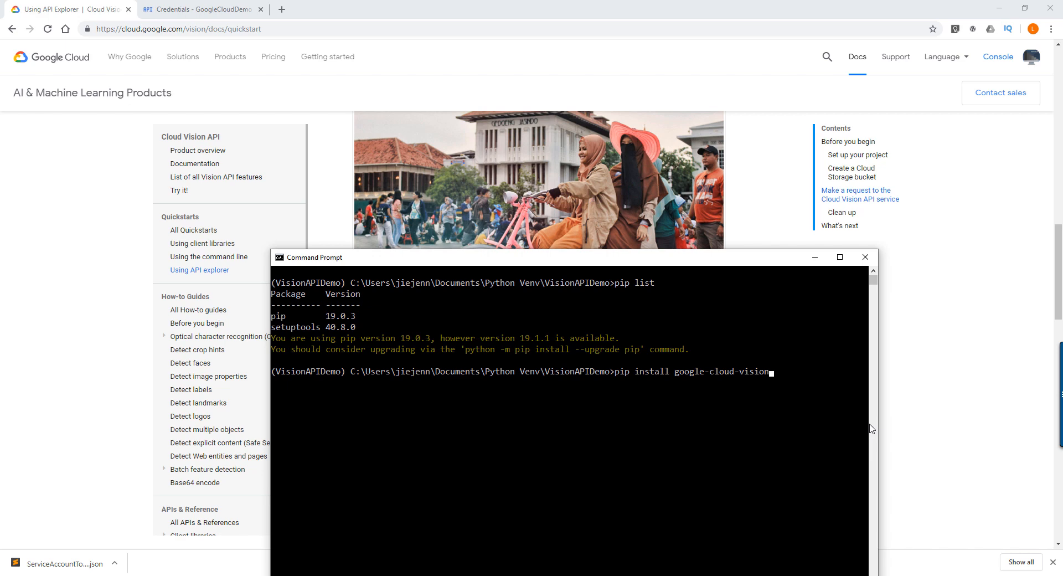
{"action": "key", "text": "Return"}
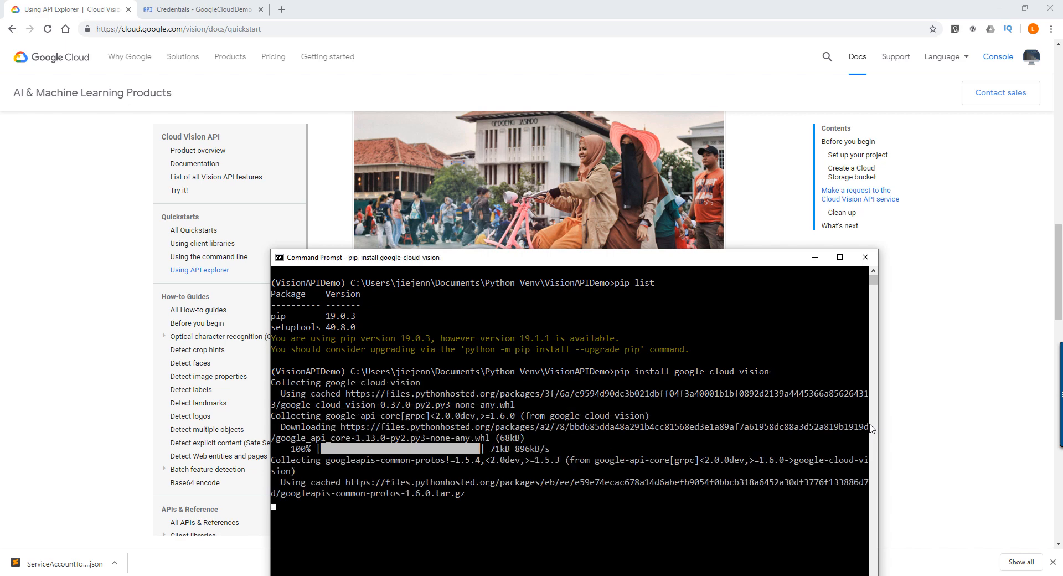
{"action": "left_click_drag", "start_coordinate": [628, 263], "coordinate": [607, 157]}
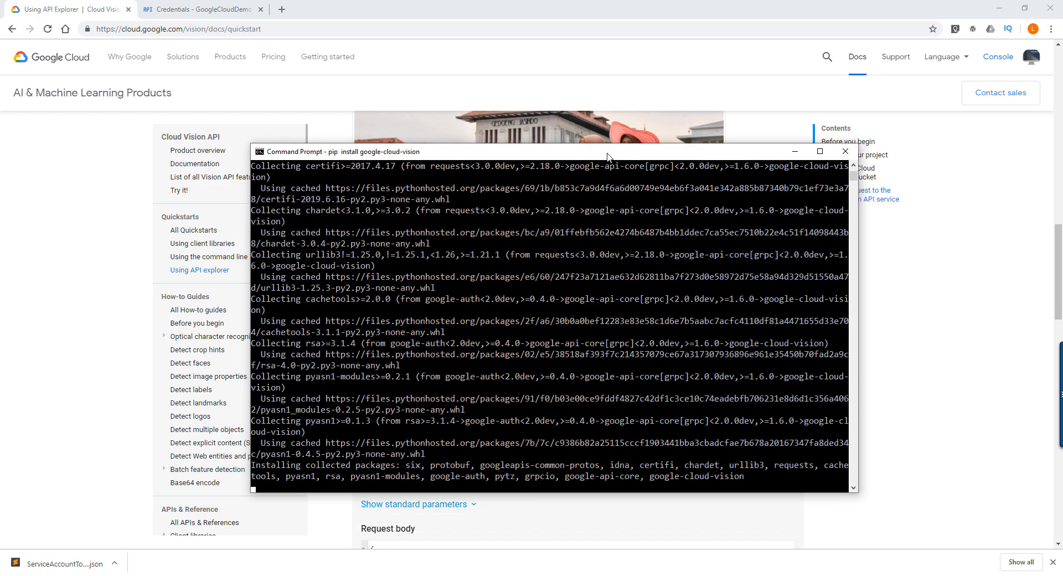
{"action": "left_click", "coordinate": [697, 487]}
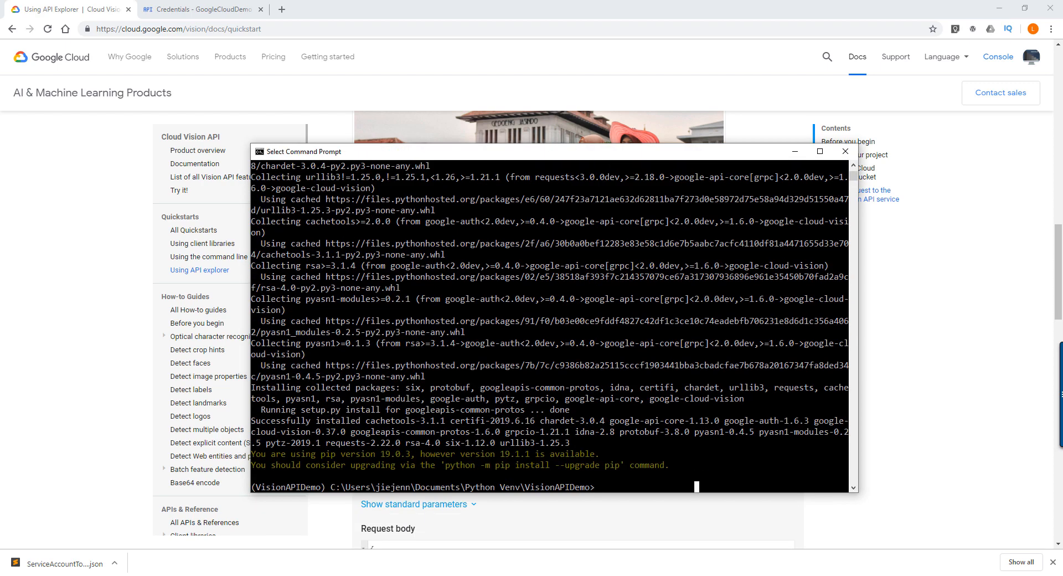
- Clear the console with cls, check the installed packages with pip list, and close Command Prompt
{"action": "key", "text": "alt+Tab"}
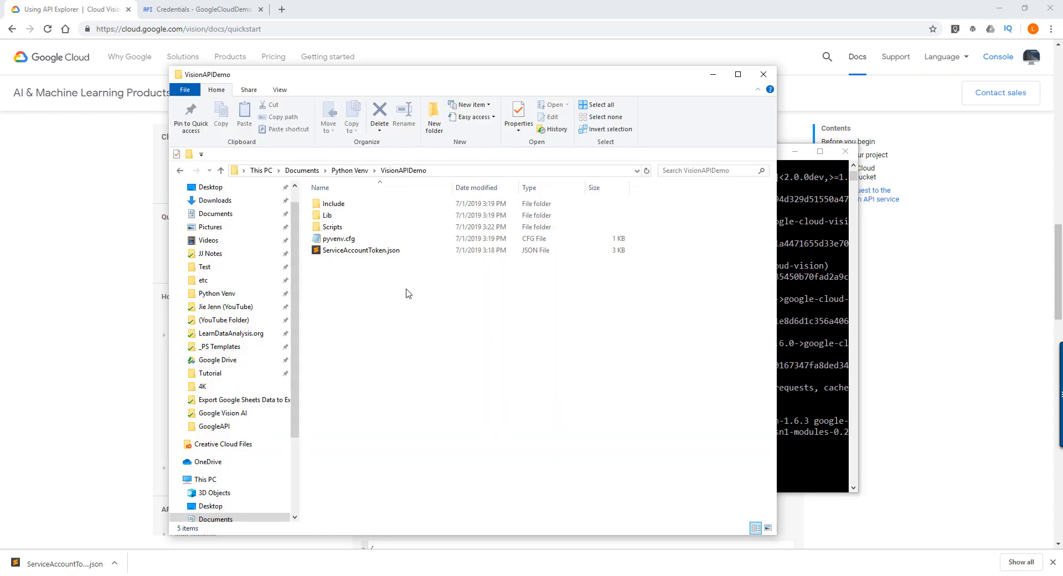
{"action": "left_click_drag", "start_coordinate": [438, 68], "coordinate": [352, 49]}
{"action": "left_click", "coordinate": [766, 480]}
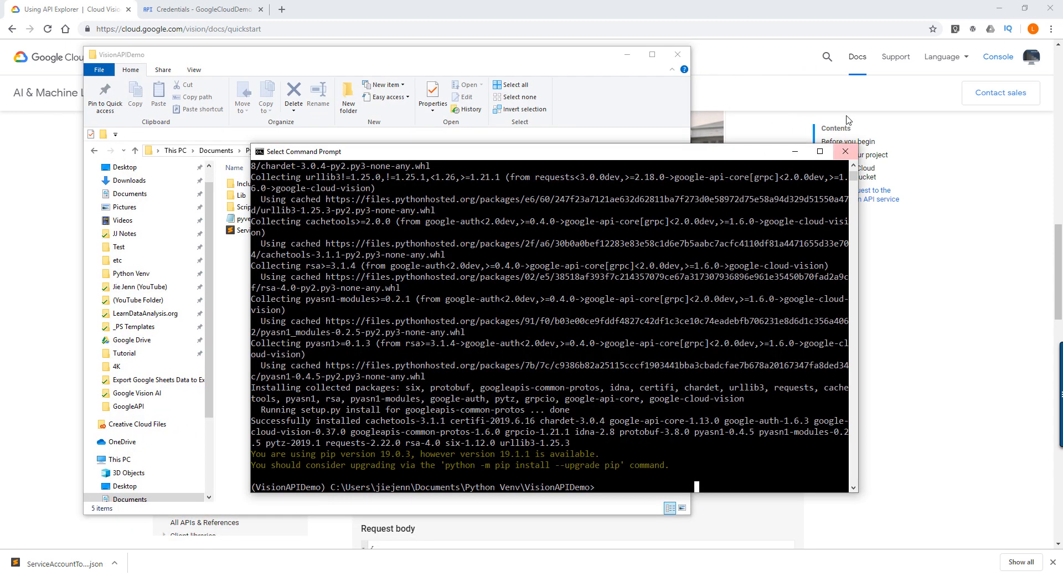
{"action": "type", "text": "s"}
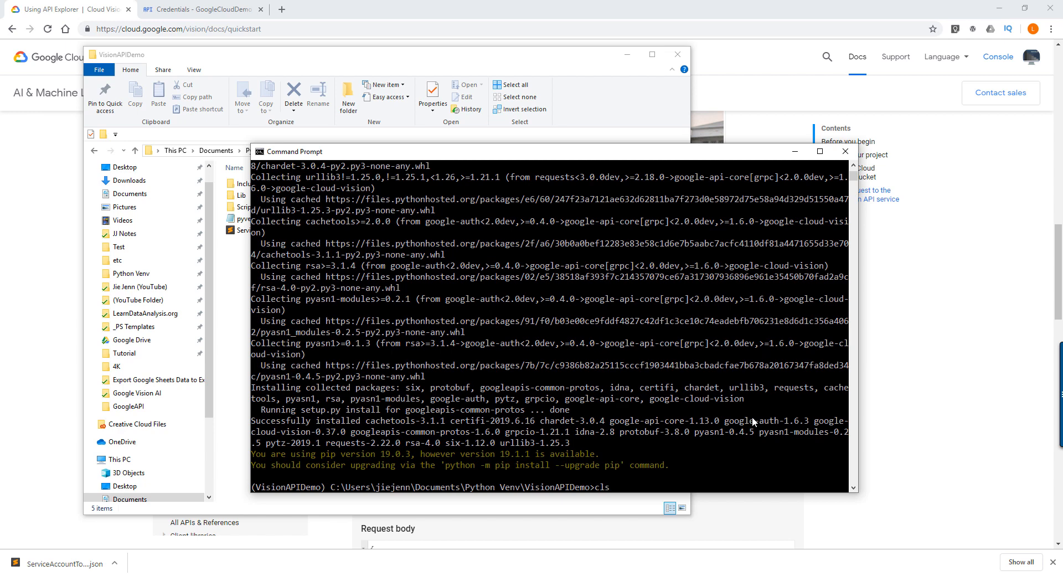
{"action": "key", "text": "Return"}
{"action": "type", "text": "pip"}
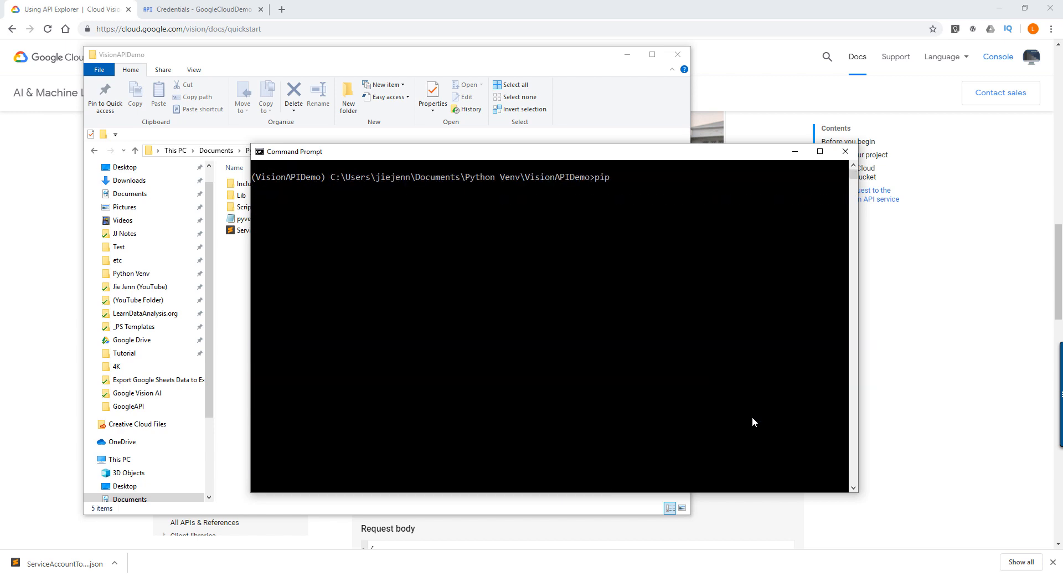
{"action": "type", "text": " list"}
{"action": "key", "text": "Return"}
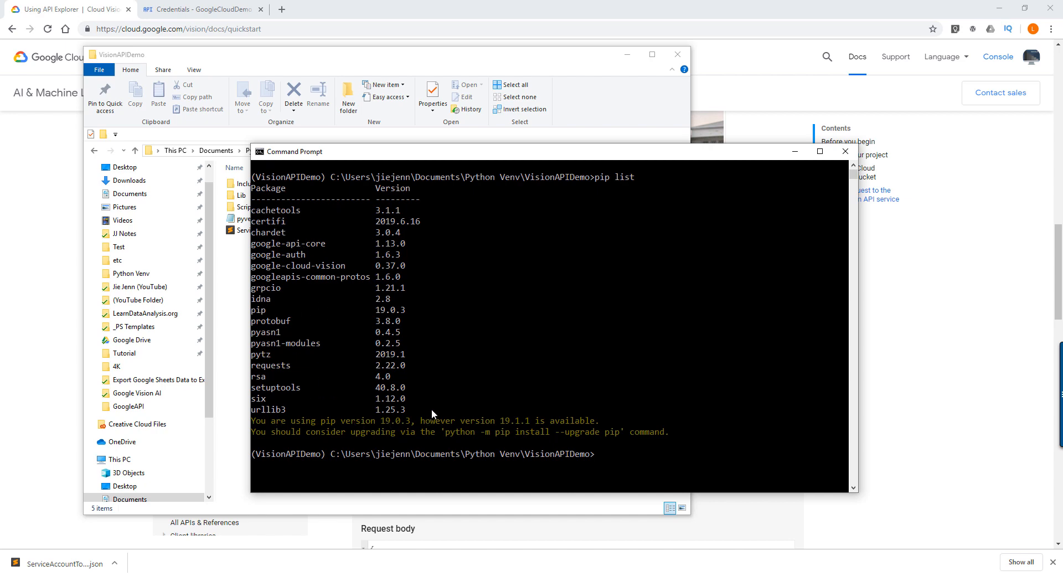
{"action": "left_click", "coordinate": [844, 155]}
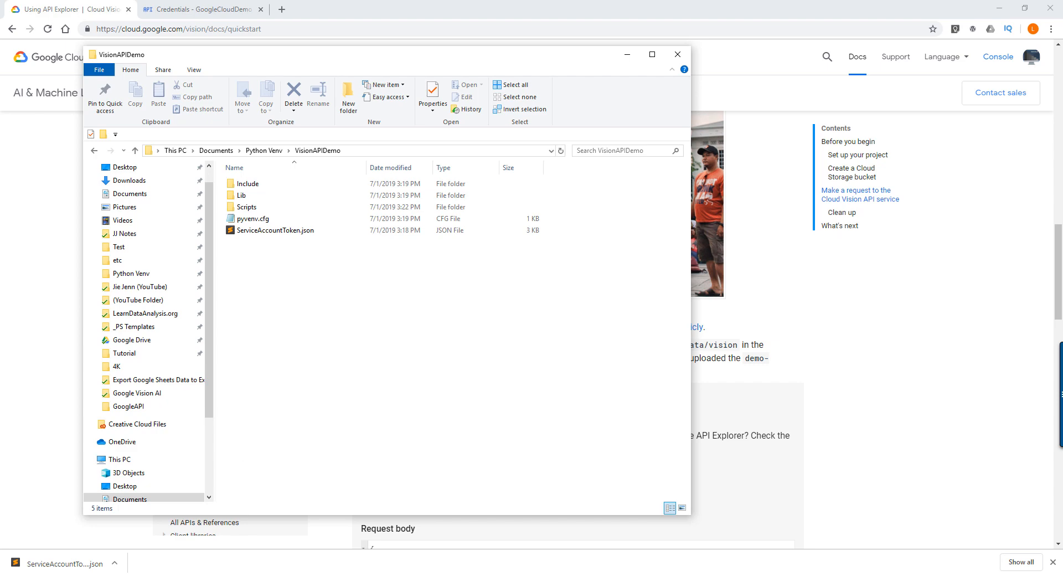
{"action": "key", "text": "super"}
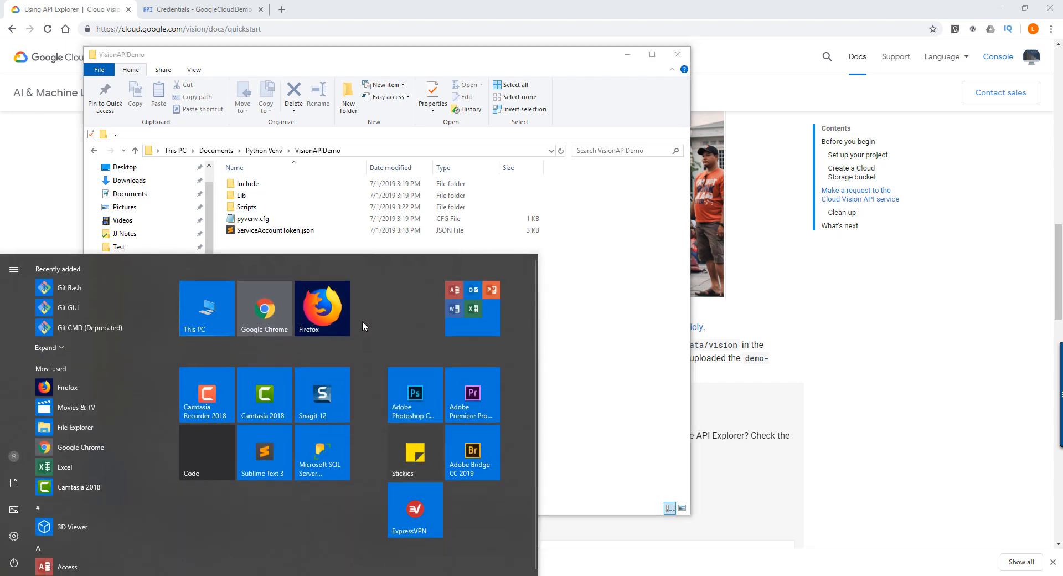
{"action": "type", "text": "vs"}
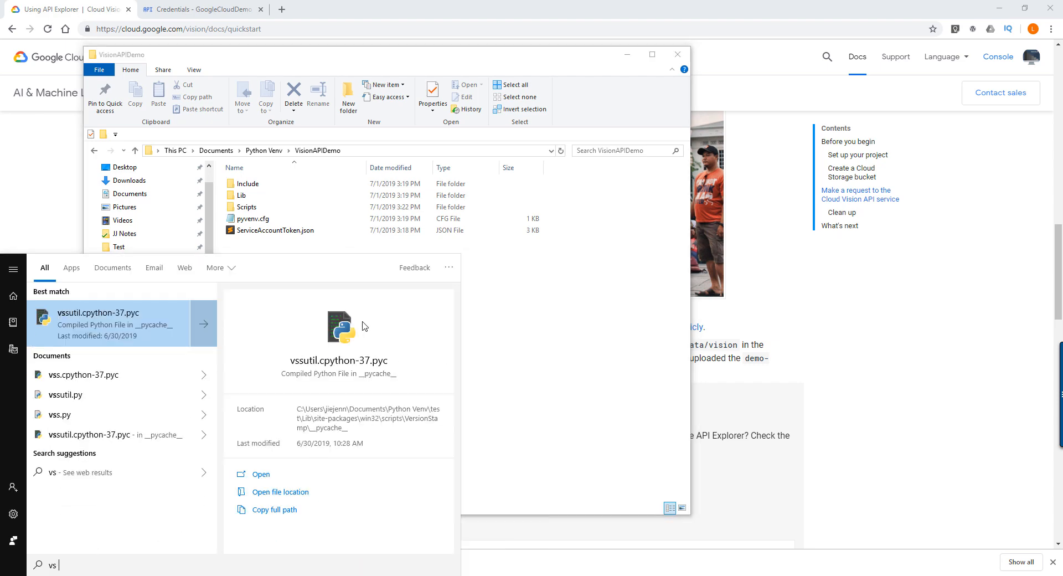
{"action": "key", "text": "BackSpace"}
{"action": "key", "text": "BackSpace"}
{"action": "key", "text": "BackSpace"}
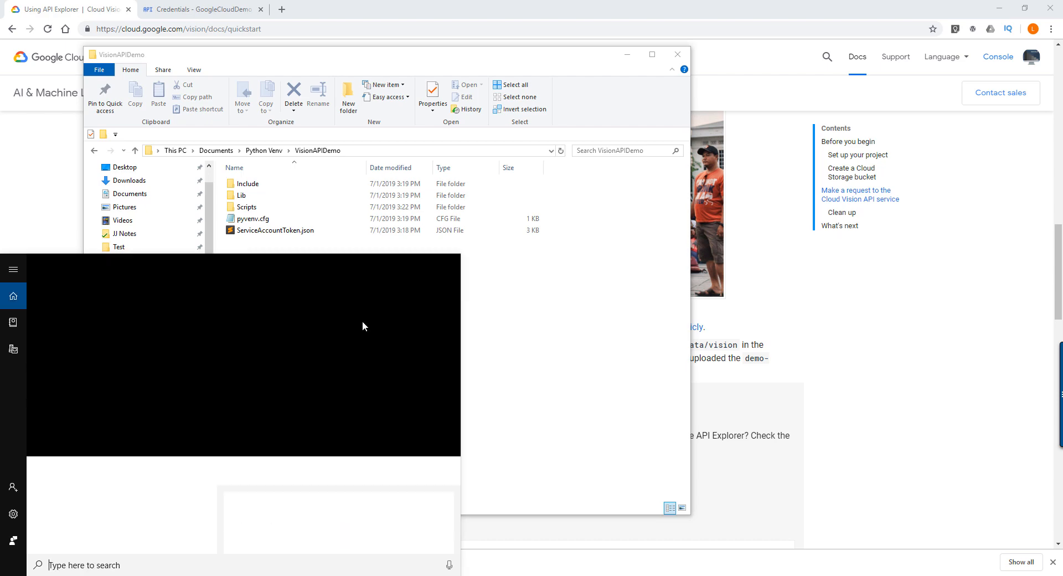
- Change to the VisionAPIDemo folder in a new Command Prompt and open it in Visual Studio Code with the code command
{"action": "left_click", "coordinate": [308, 575]}
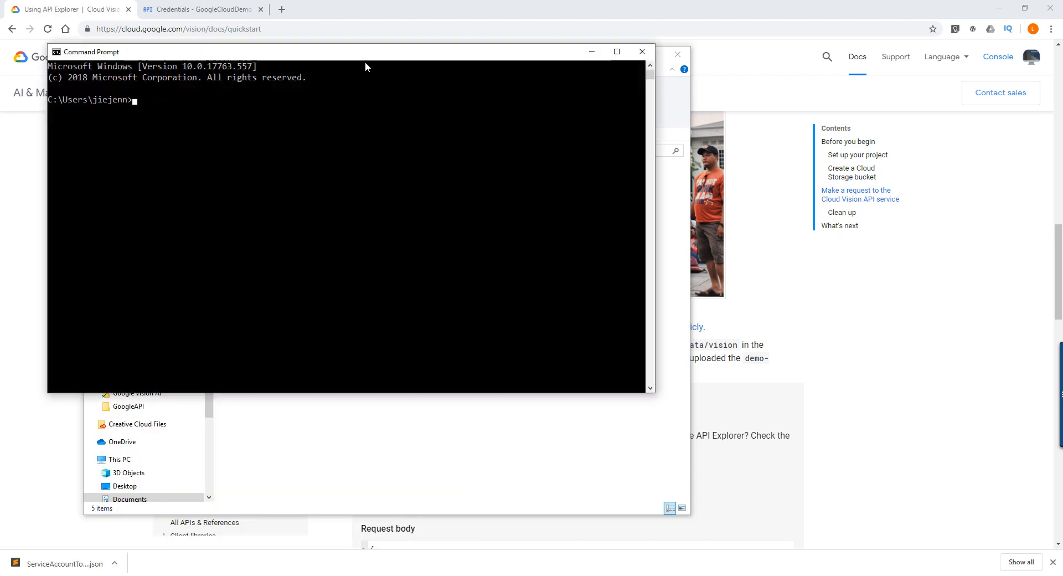
{"action": "left_click_drag", "start_coordinate": [366, 64], "coordinate": [460, 280]}
{"action": "left_click_drag", "start_coordinate": [450, 54], "coordinate": [576, 237]}
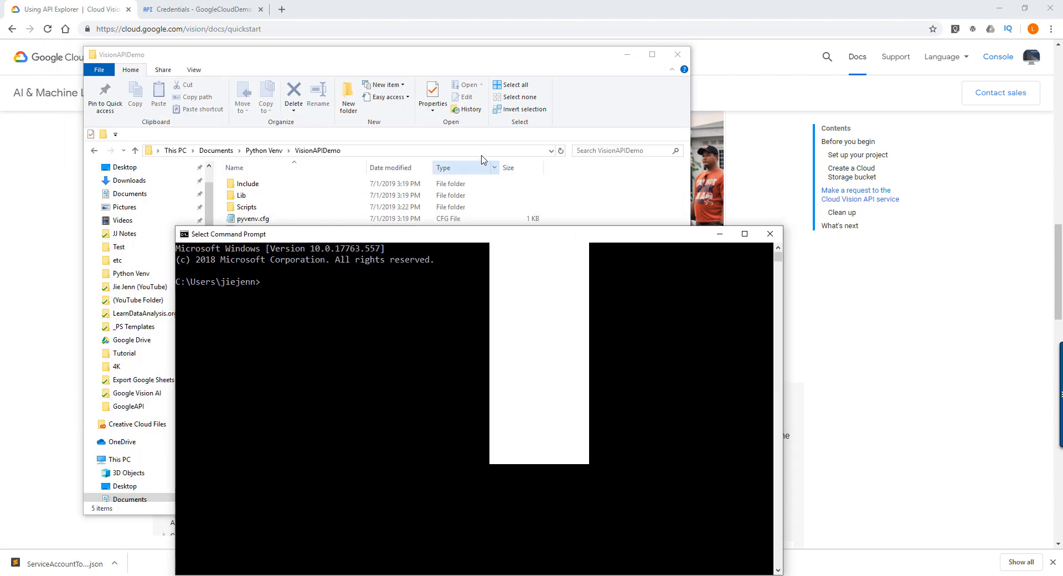
{"action": "left_click", "coordinate": [482, 151]}
{"action": "left_click", "coordinate": [725, 405]}
{"action": "type", "text": "cd"}
{"action": "type", "text": "C:\\Users\\jiejenn\\Documents\\Python Venv\\VisionAPIDemo"}
{"action": "key", "text": "Return"}
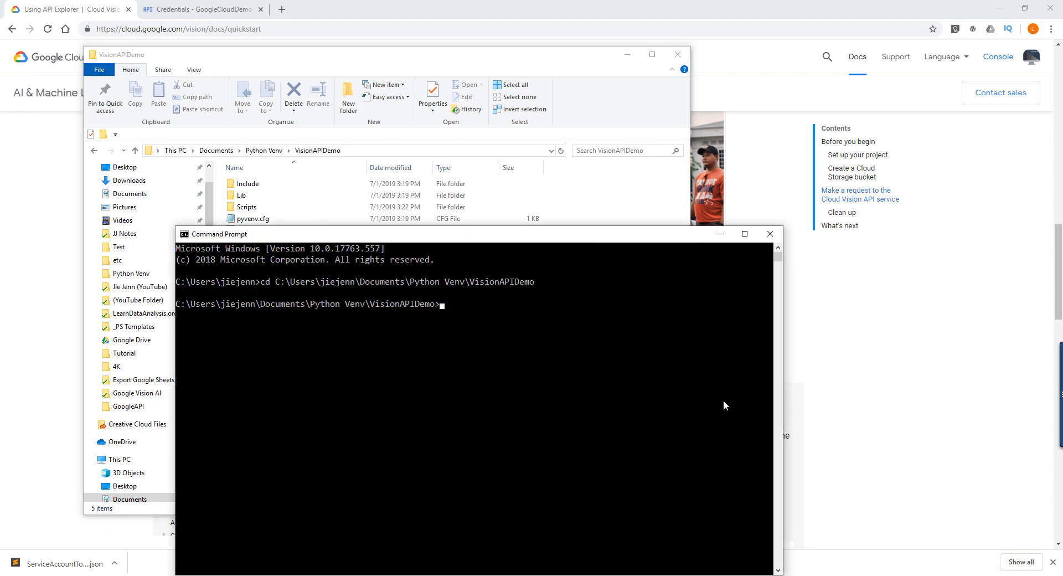
{"action": "type", "text": "code ."}
{"action": "key", "text": "Return"}
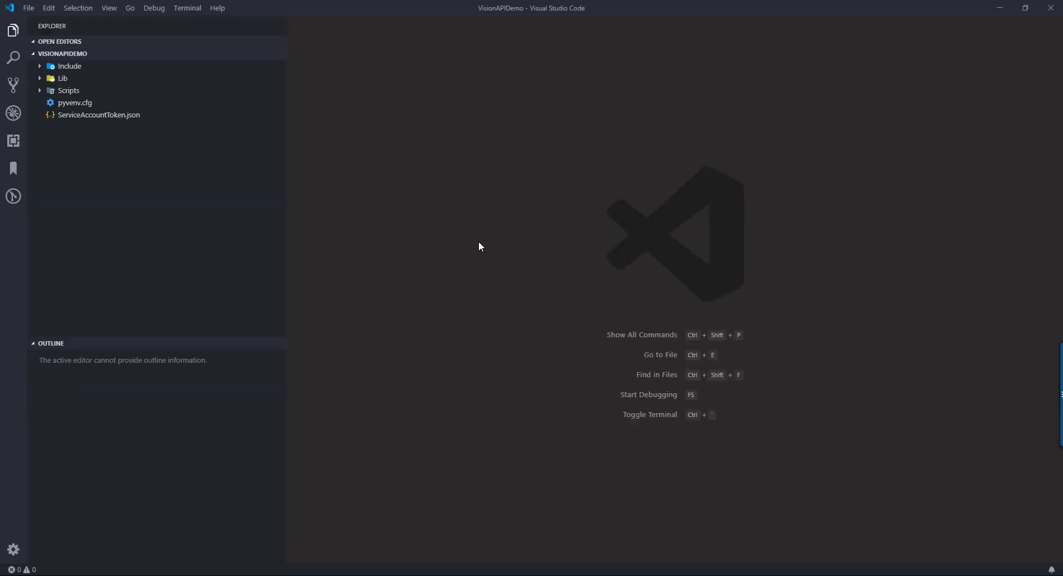
- Create a new file and save it in the VisionAPIDemo folder as VisionAPI_Demo.py
{"action": "key", "text": "ctrl+n"}
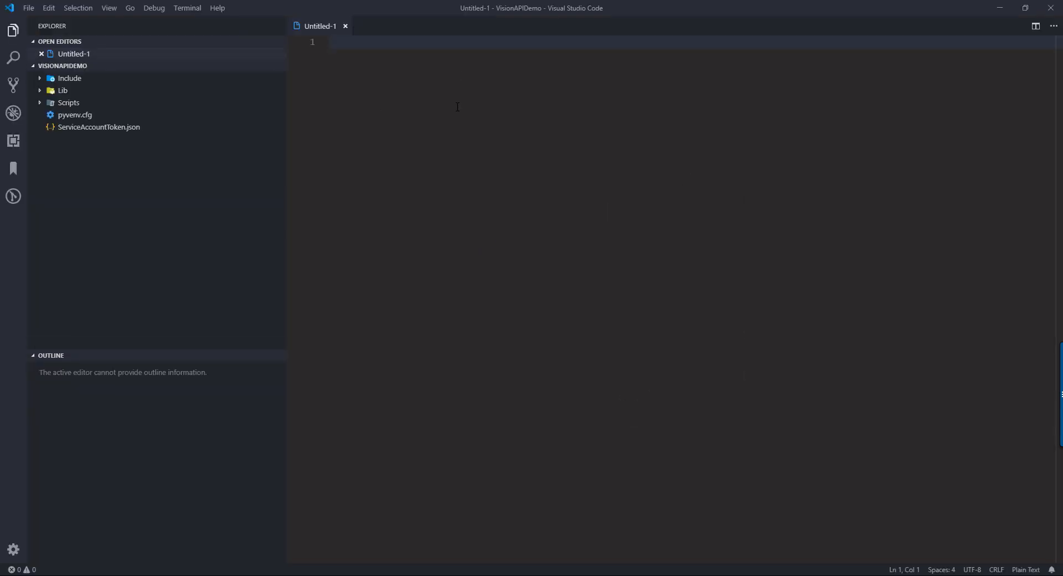
{"action": "key", "text": "ctrl+s"}
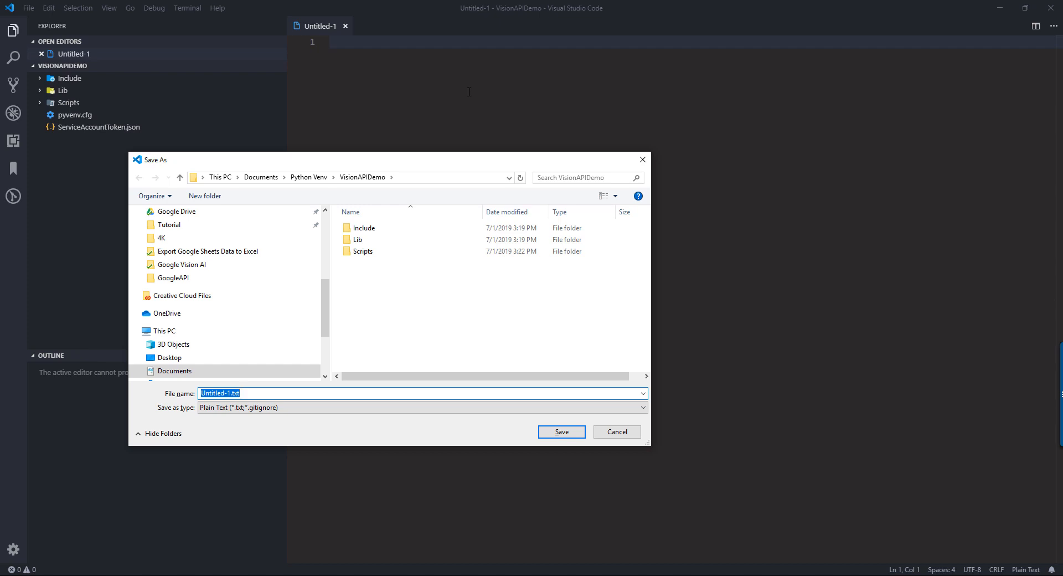
{"action": "key", "text": "BackSpace"}
{"action": "type", "text": "dem"}
{"action": "key", "text": "BackSpace"}
{"action": "key", "text": "BackSpace"}
{"action": "key", "text": "BackSpace"}
{"action": "type", "text": "VisionAPI_Demo.py"}
{"action": "key", "text": "Return"}
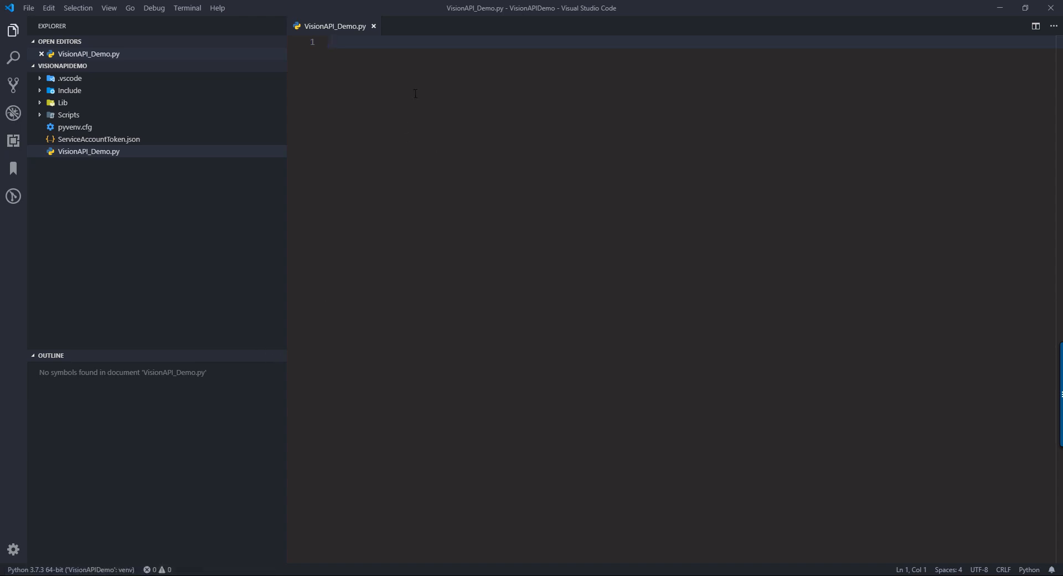
- Write import os, io as the first line of VisionAPI_Demo.py
{"action": "type", "text": "import o"}
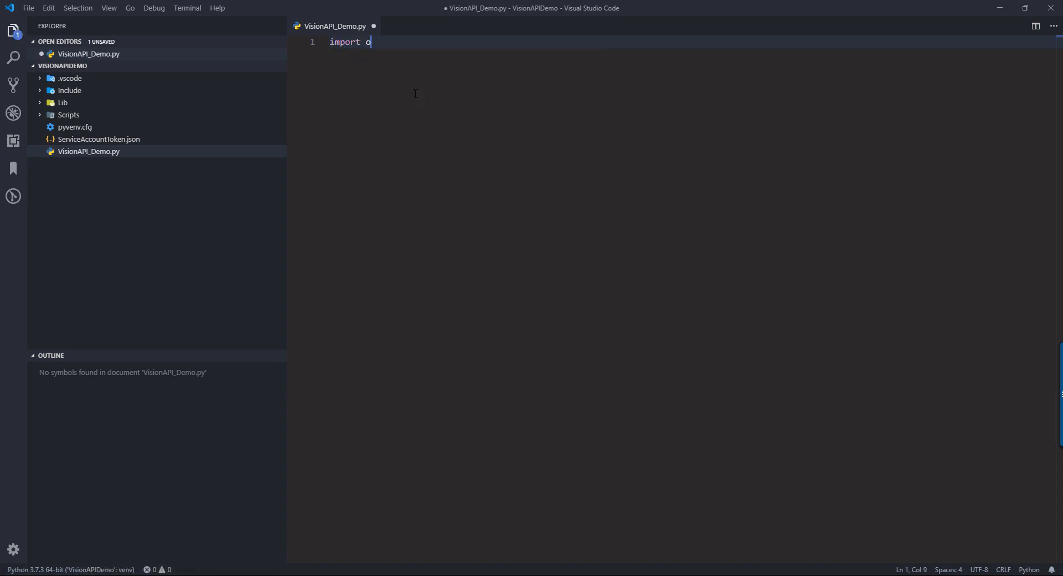
{"action": "type", "text": "s, "}
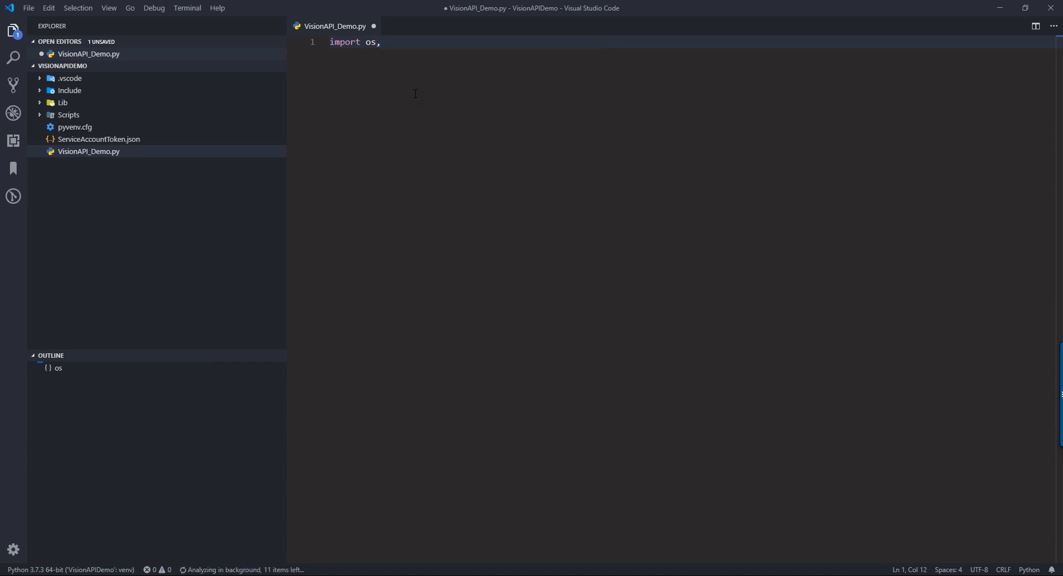
{"action": "type", "text": "io"}
{"action": "key", "text": "Return"}
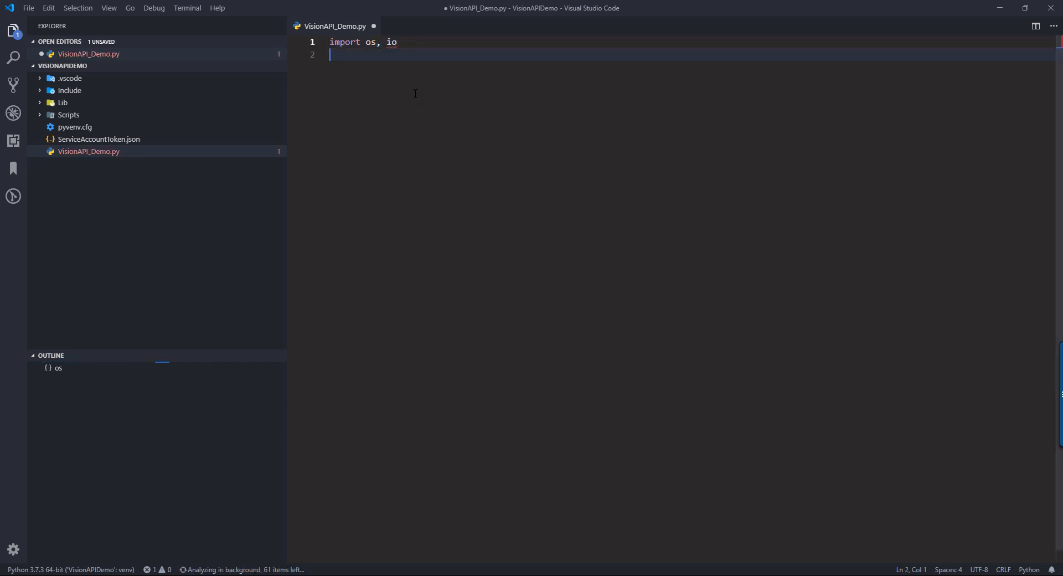
- Add the line from google.cloud import vision below the first import
{"action": "type", "text": "from G"}
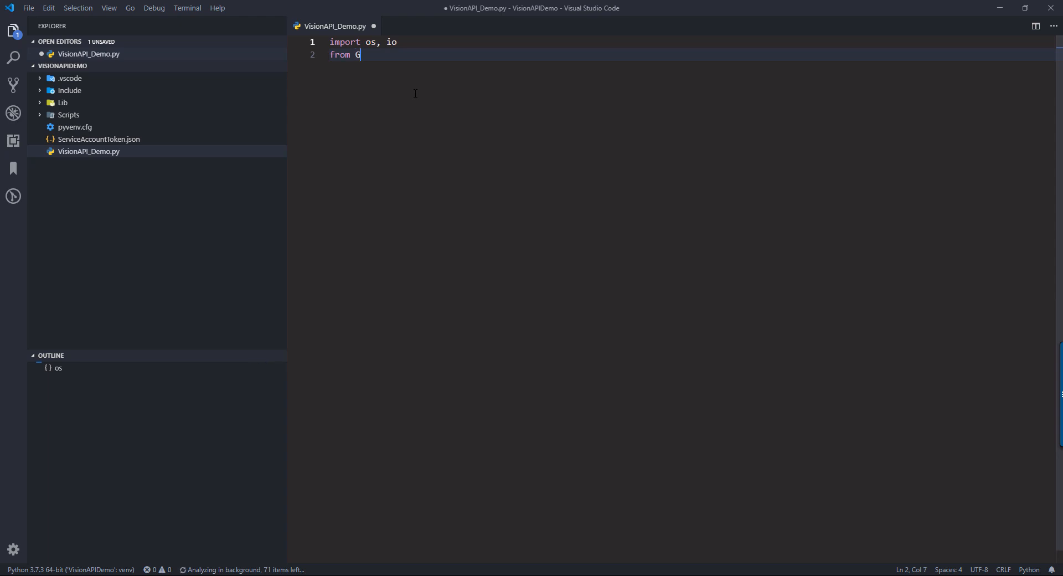
{"action": "key", "text": "BackSpace"}
{"action": "type", "text": "google.c"}
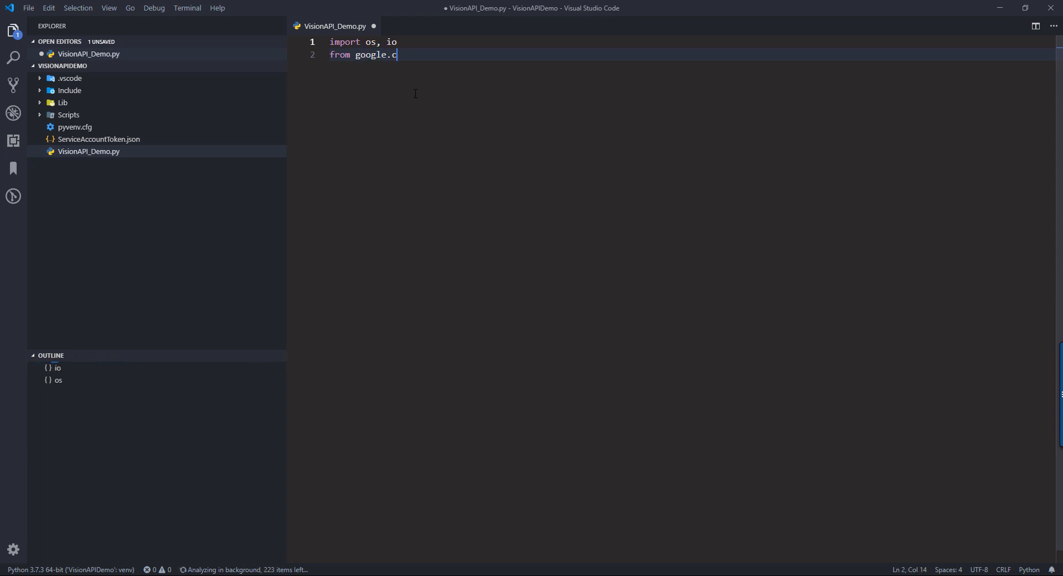
{"action": "type", "text": "loud import vision"}
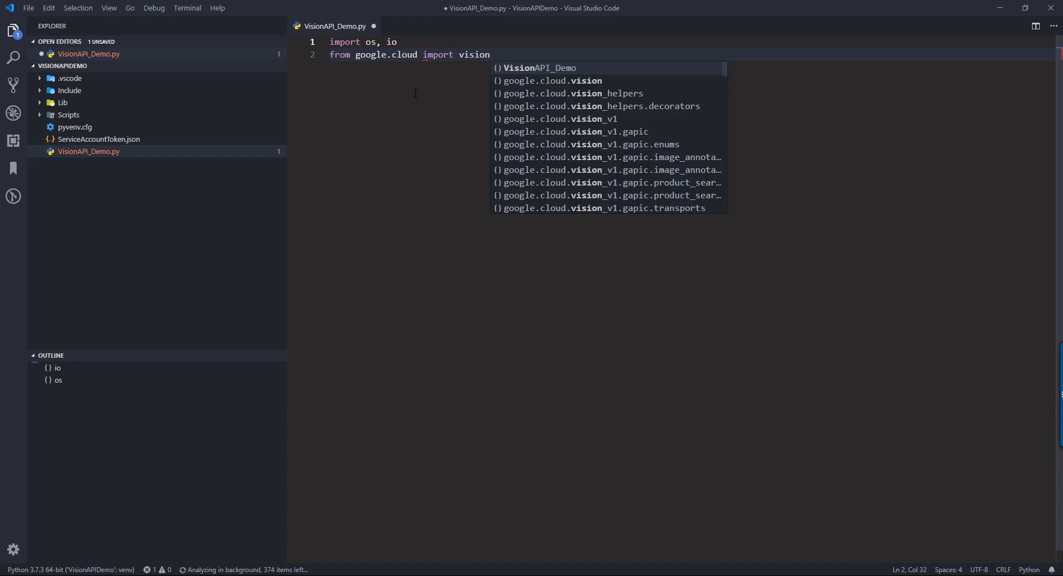
{"action": "key", "text": "Escape"}
{"action": "key", "text": "Return"}
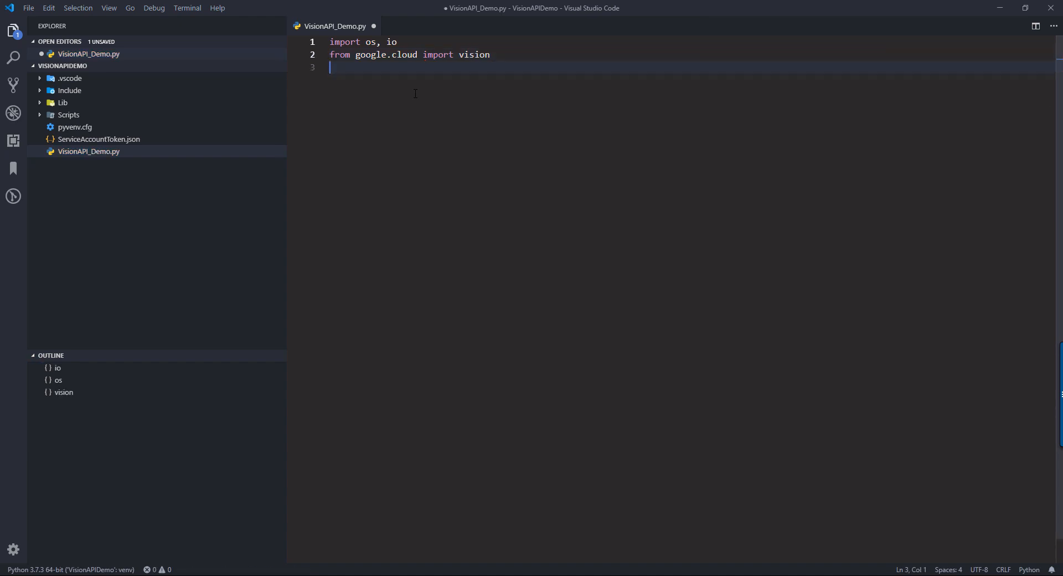
- Add the line from google.cloud.vision import types, followed by a blank line
{"action": "type", "text": "from google."}
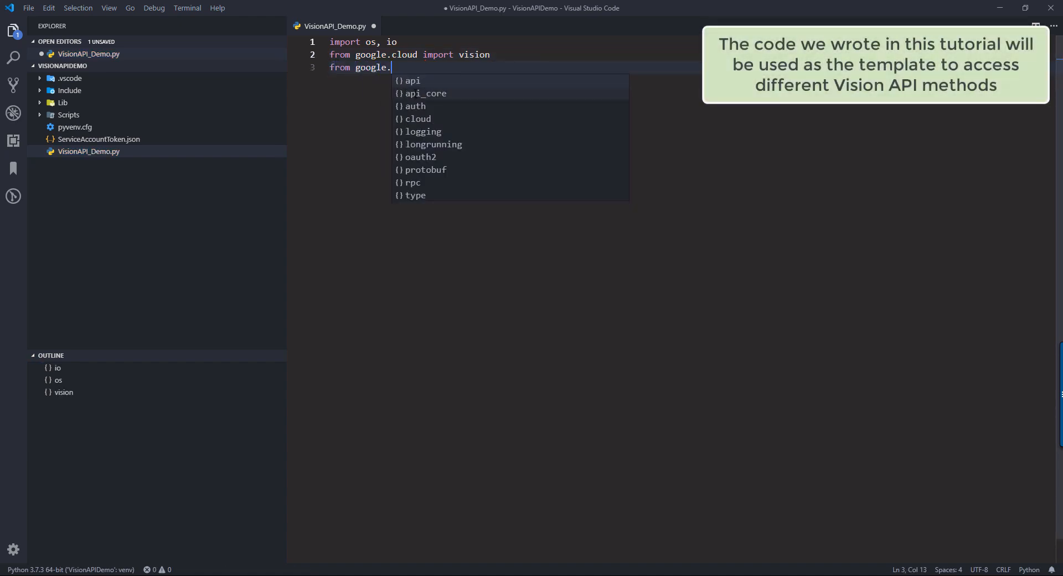
{"action": "type", "text": "cloud"}
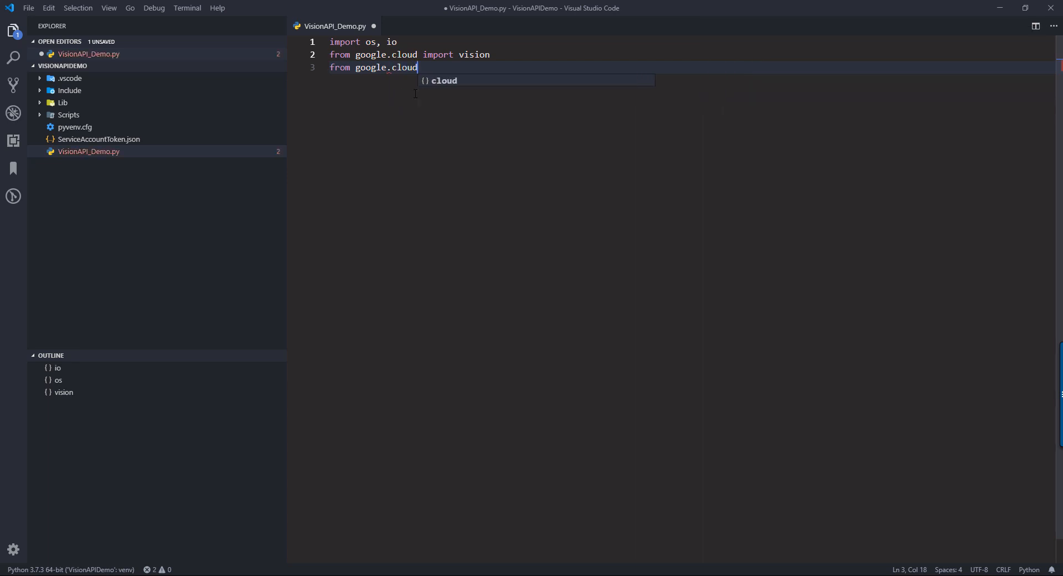
{"action": "type", "text": ".vision import types"}
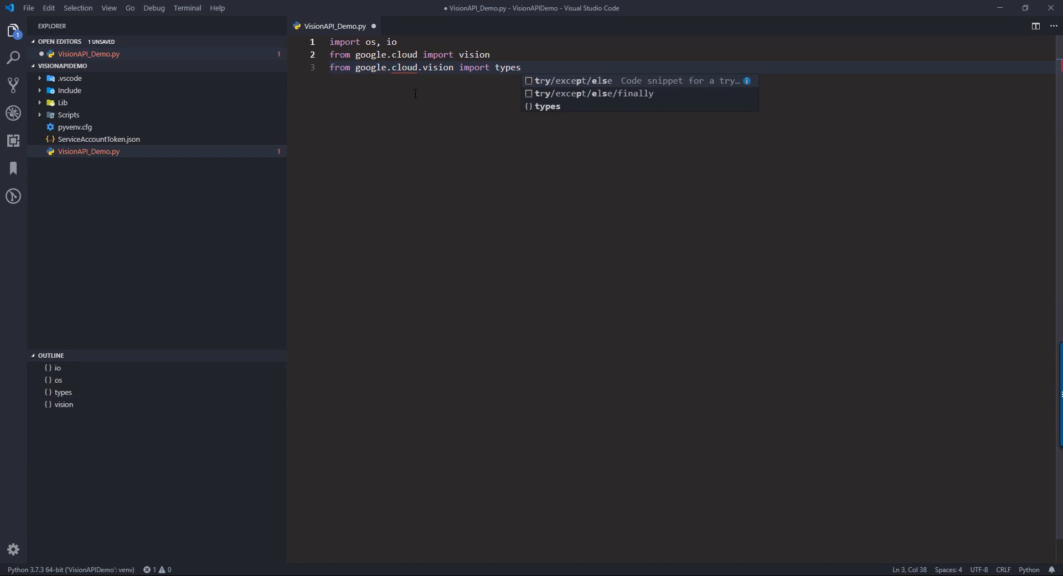
{"action": "double_click", "coordinate": [513, 68]}
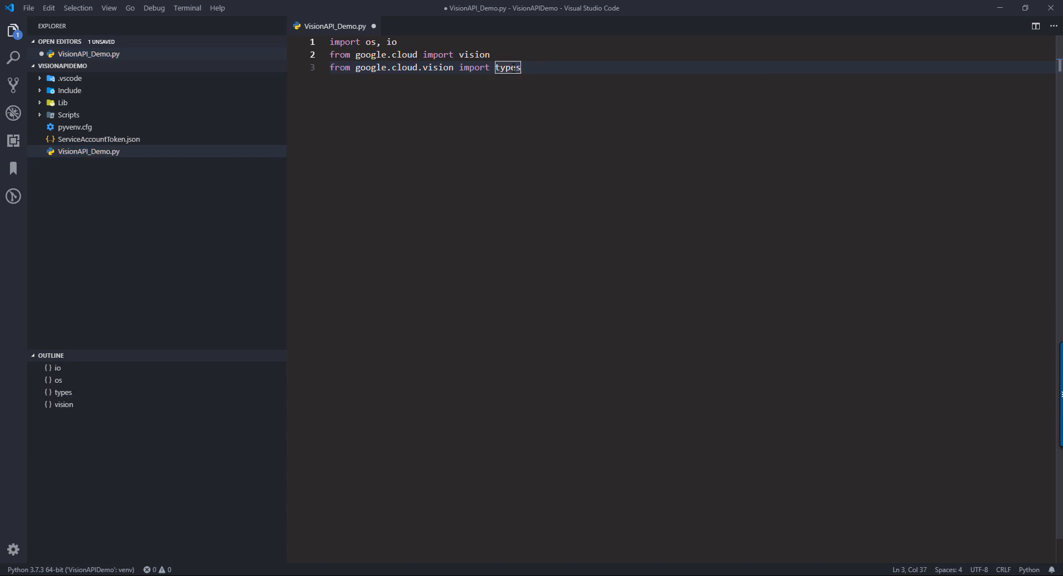
{"action": "left_click", "coordinate": [518, 95]}
{"action": "key", "text": "Return"}
{"action": "key", "text": "Return"}
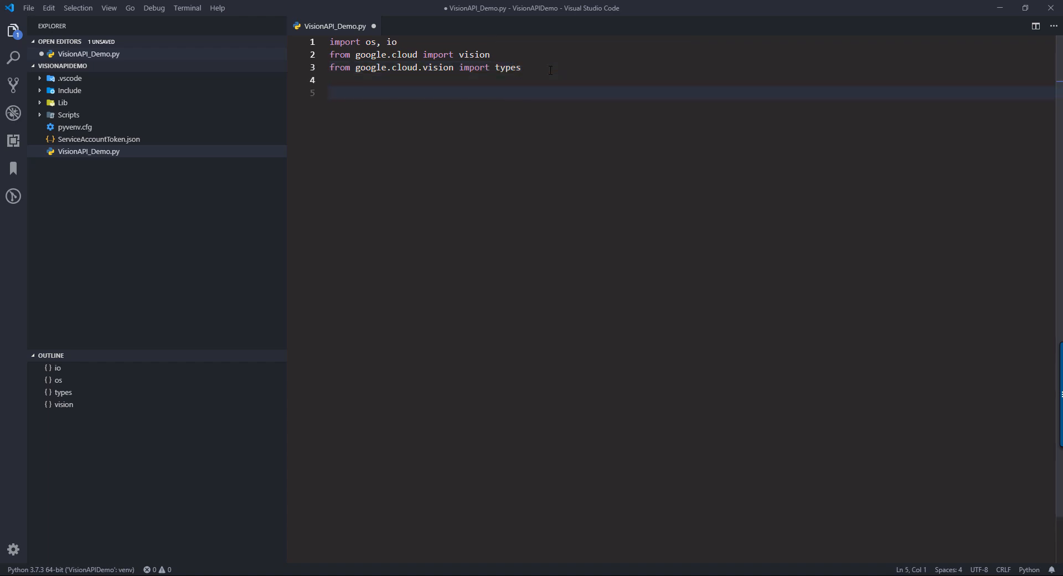
{"action": "key", "text": "BackSpace"}
{"action": "key", "text": "BackSpace"}
{"action": "key", "text": "Return"}
{"action": "key", "text": "Return"}
- Switch to the browser and open the Before you begin guide in the Cloud Vision API documentation
{"action": "key", "text": "alt+Tab"}
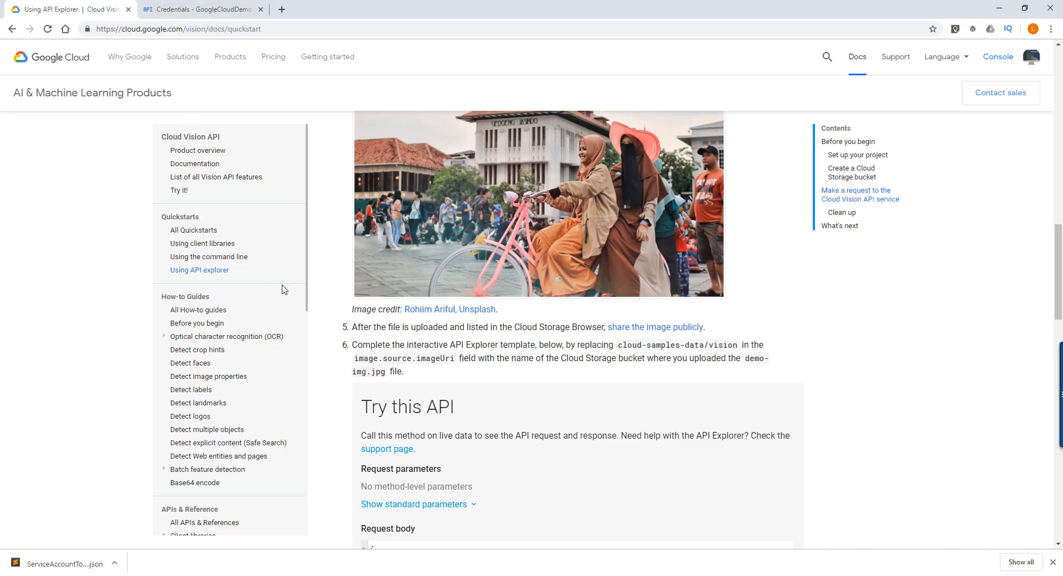
{"action": "scroll", "coordinate": [241, 213], "scroll_direction": "down", "scroll_amount": 7}
{"action": "scroll", "coordinate": [310, 229], "scroll_direction": "up", "scroll_amount": 2}
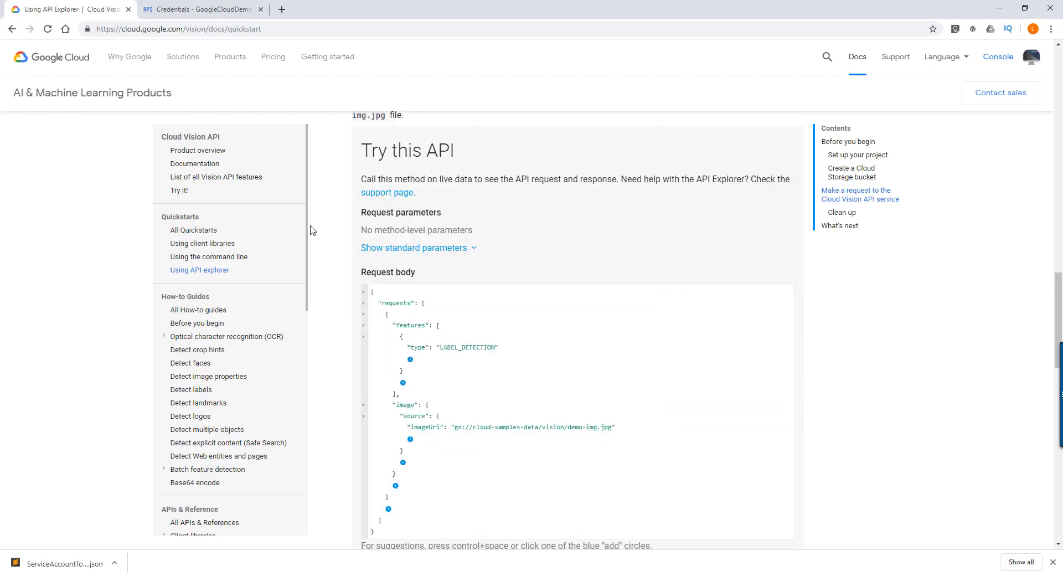
{"action": "scroll", "coordinate": [316, 211], "scroll_direction": "up", "scroll_amount": 15}
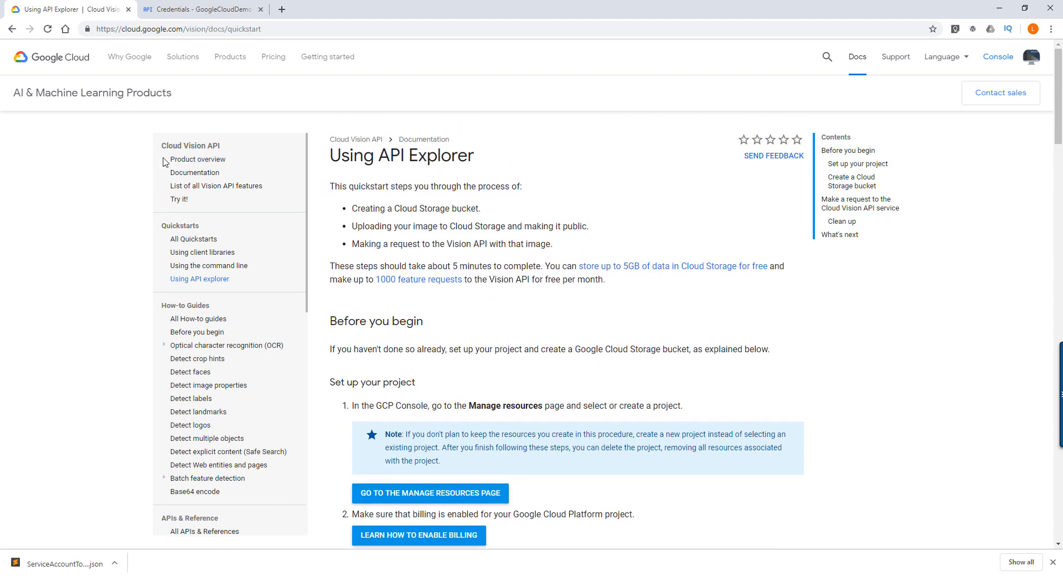
{"action": "scroll", "coordinate": [343, 233], "scroll_direction": "down", "scroll_amount": 12}
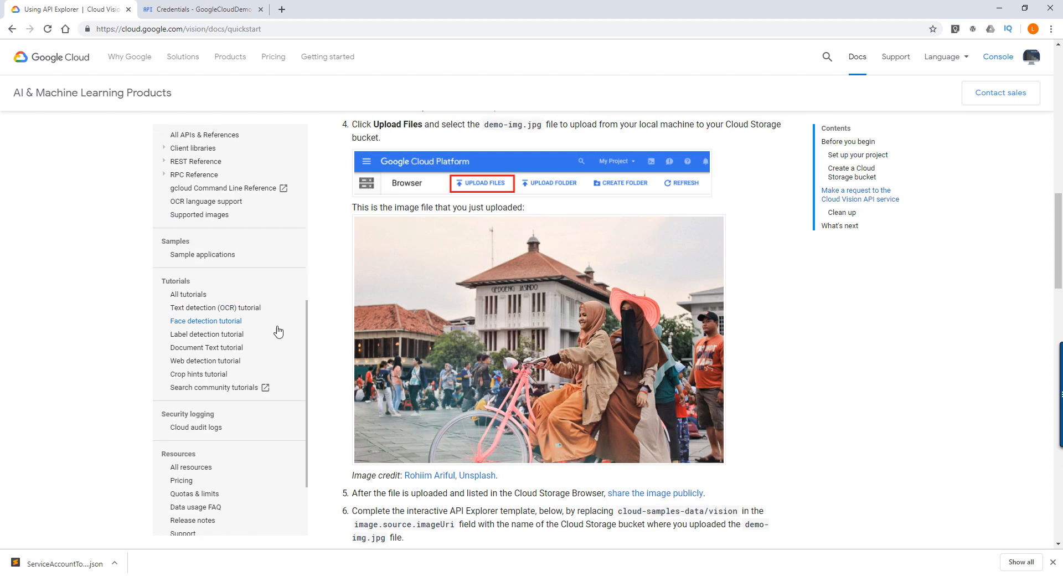
{"action": "scroll", "coordinate": [245, 380], "scroll_direction": "down", "scroll_amount": 3}
{"action": "scroll", "coordinate": [228, 254], "scroll_direction": "up", "scroll_amount": 4}
{"action": "scroll", "coordinate": [227, 252], "scroll_direction": "up", "scroll_amount": 6}
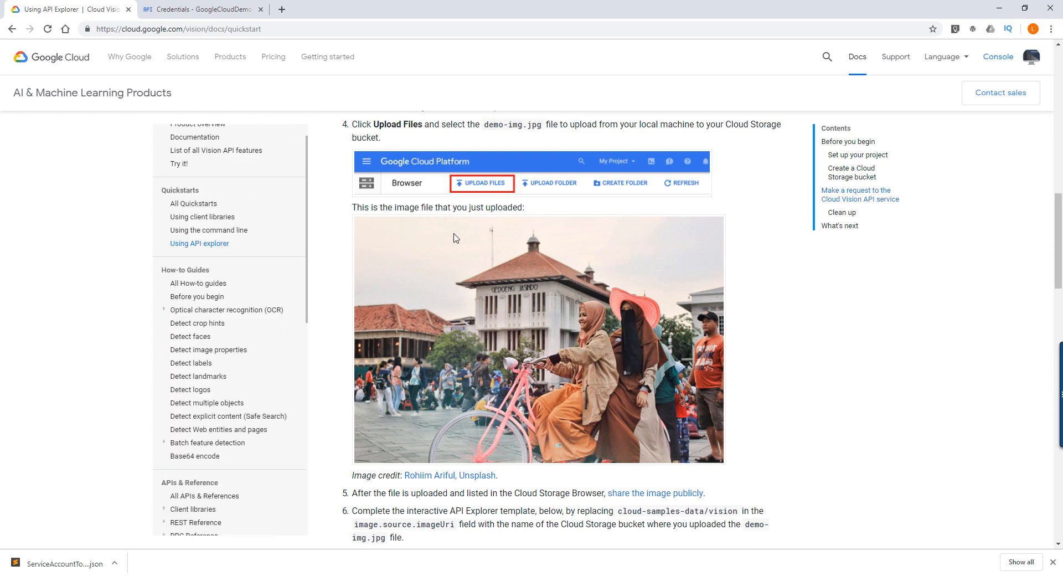
{"action": "scroll", "coordinate": [455, 237], "scroll_direction": "up", "scroll_amount": 11}
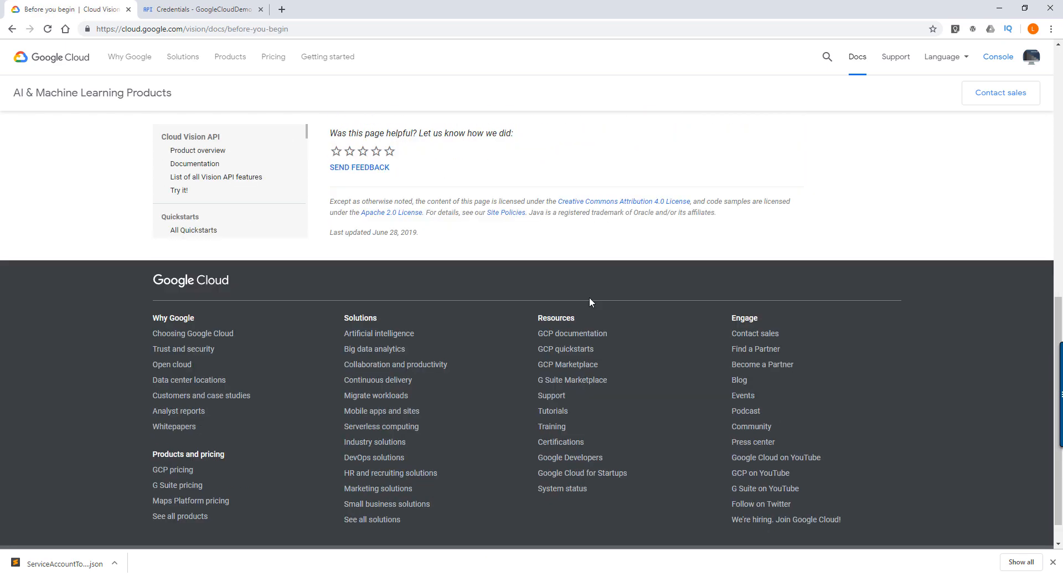
{"action": "scroll", "coordinate": [591, 294], "scroll_direction": "up", "scroll_amount": 1}
{"action": "scroll", "coordinate": [592, 294], "scroll_direction": "up", "scroll_amount": 4}
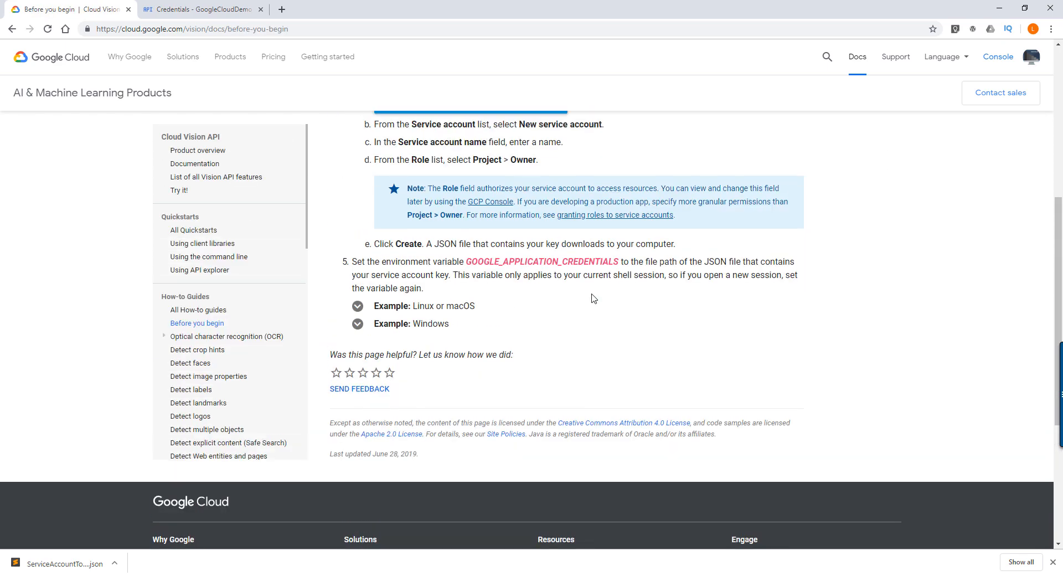
- Read the authentication instructions and highlight the GOOGLE_APPLICATION_CREDENTIALS environment variable name
{"action": "scroll", "coordinate": [377, 272], "scroll_direction": "up", "scroll_amount": 1}
{"action": "scroll", "coordinate": [377, 272], "scroll_direction": "up", "scroll_amount": 1}
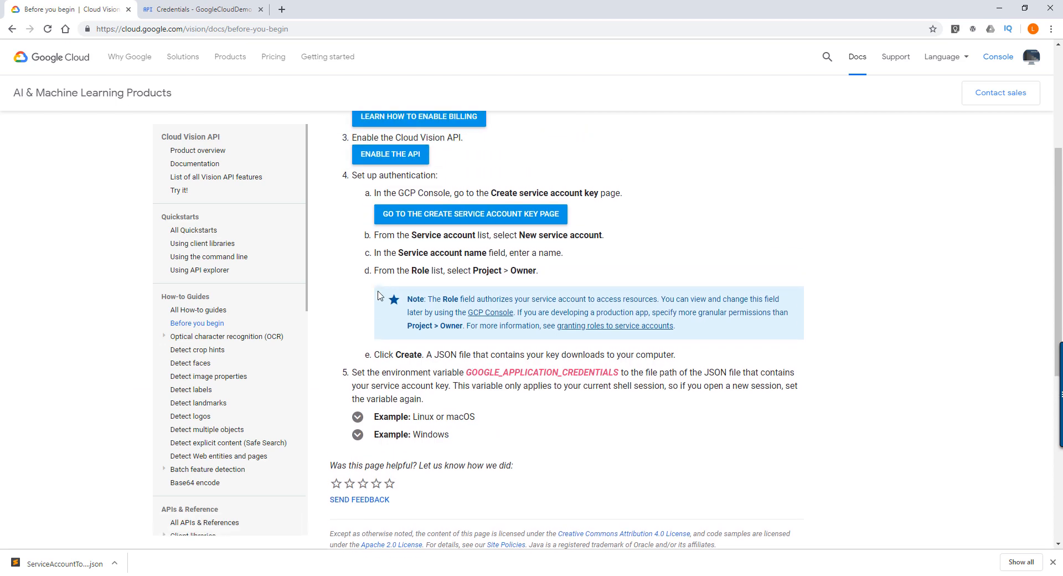
{"action": "left_click_drag", "start_coordinate": [353, 376], "coordinate": [508, 376]}
{"action": "left_click", "coordinate": [429, 378]}
{"action": "left_click_drag", "start_coordinate": [509, 373], "coordinate": [470, 370]}
{"action": "left_click_drag", "start_coordinate": [621, 373], "coordinate": [466, 375]}
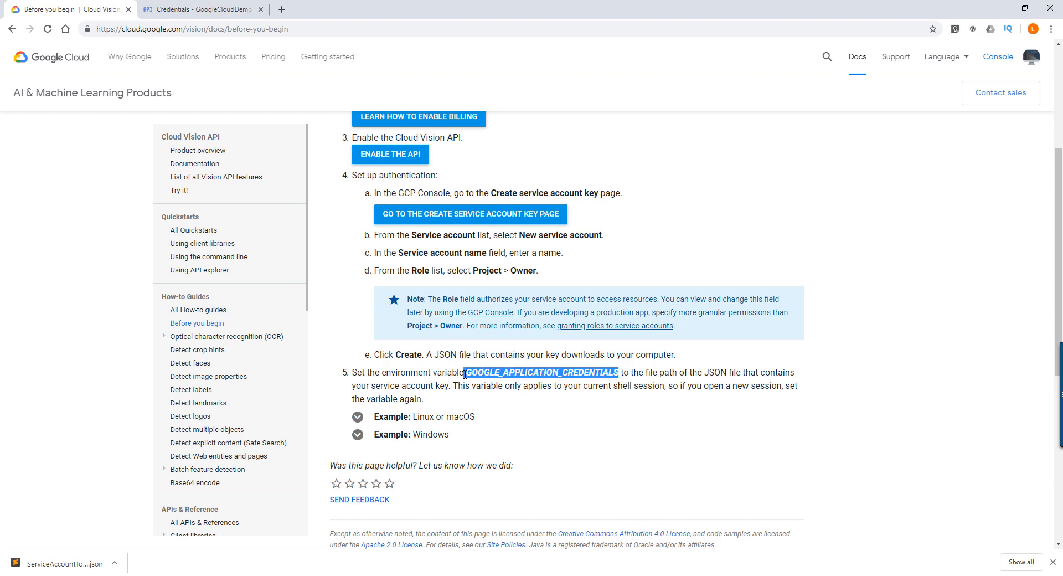
- Expand the Linux or macOS and Windows examples and examine how each sets the credentials environment variable
{"action": "left_click", "coordinate": [358, 416]}
{"action": "scroll", "coordinate": [415, 415], "scroll_direction": "down", "scroll_amount": 1}
{"action": "scroll", "coordinate": [417, 415], "scroll_direction": "down", "scroll_amount": 1}
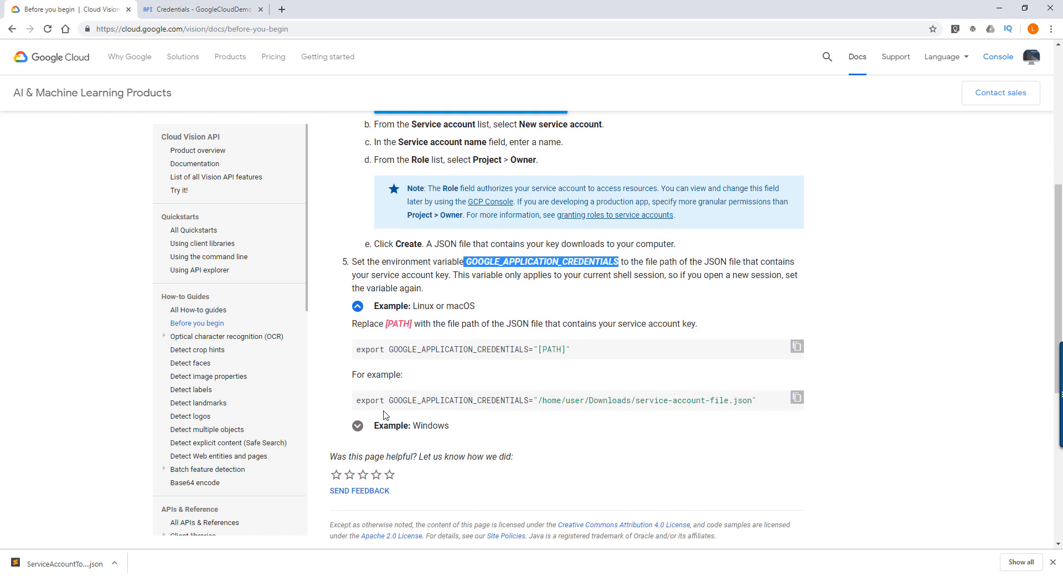
{"action": "left_click", "coordinate": [358, 427]}
{"action": "scroll", "coordinate": [419, 428], "scroll_direction": "down", "scroll_amount": 3}
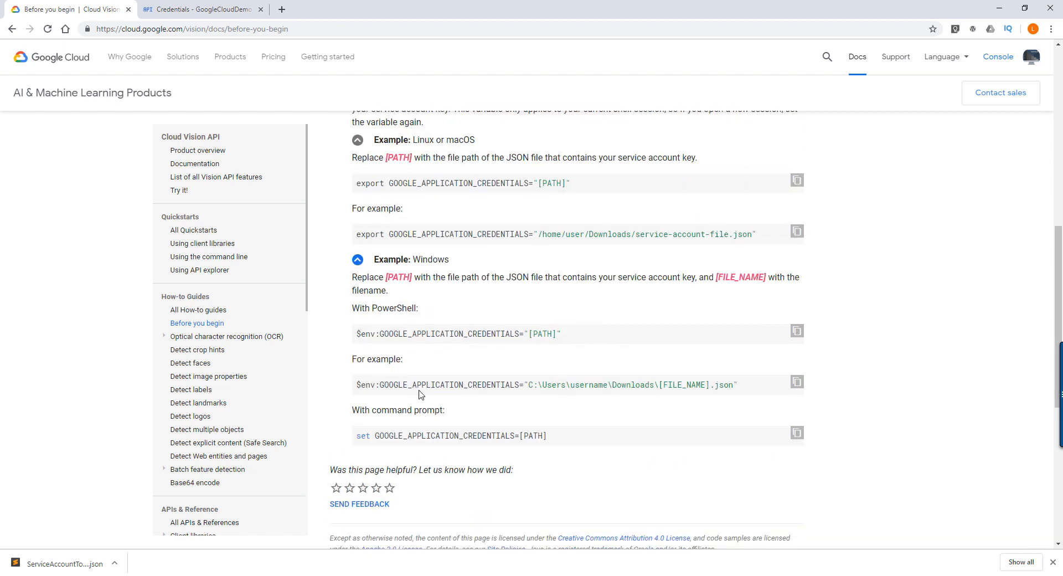
{"action": "left_click_drag", "start_coordinate": [561, 334], "coordinate": [379, 334]}
{"action": "left_click", "coordinate": [409, 383]}
{"action": "scroll", "coordinate": [565, 380], "scroll_direction": "up", "scroll_amount": 1}
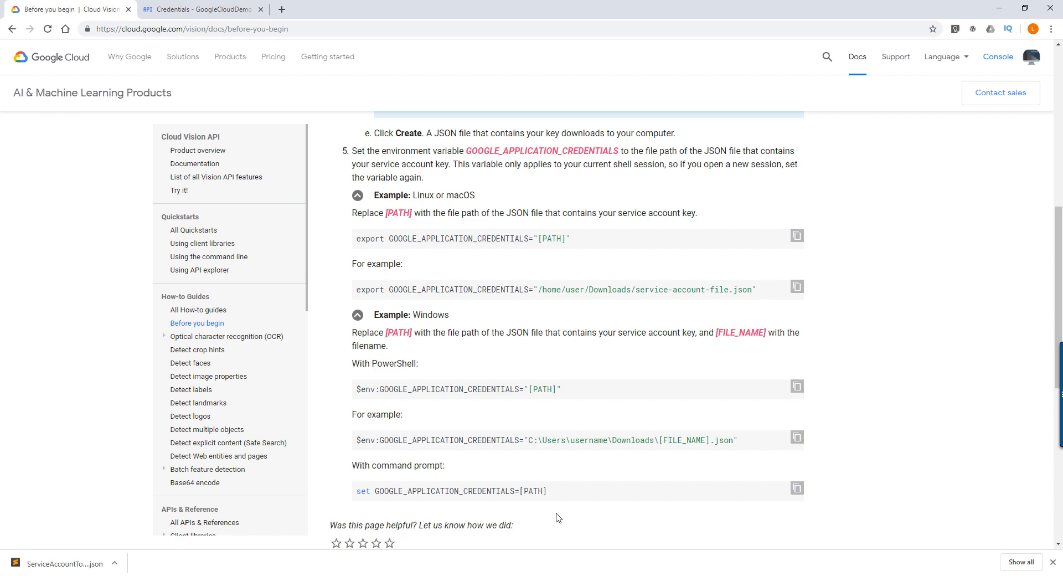
- Switch back to Visual Studio Code and start line 5 with os.environ['GOOGLE_APPLICATION_CREDENTIALS'] =
{"action": "key", "text": "alt+Tab"}
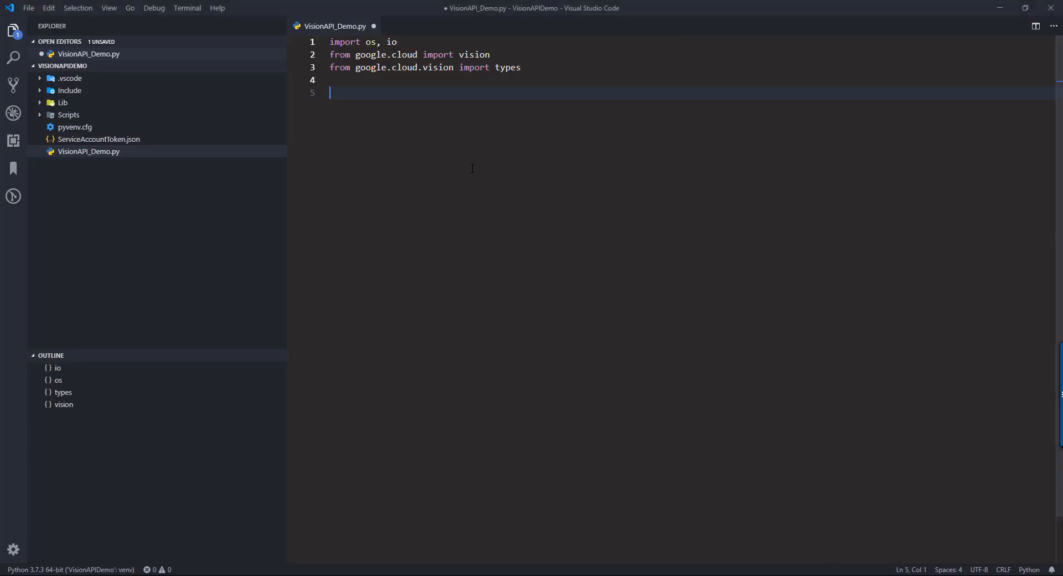
{"action": "type", "text": "os.env"}
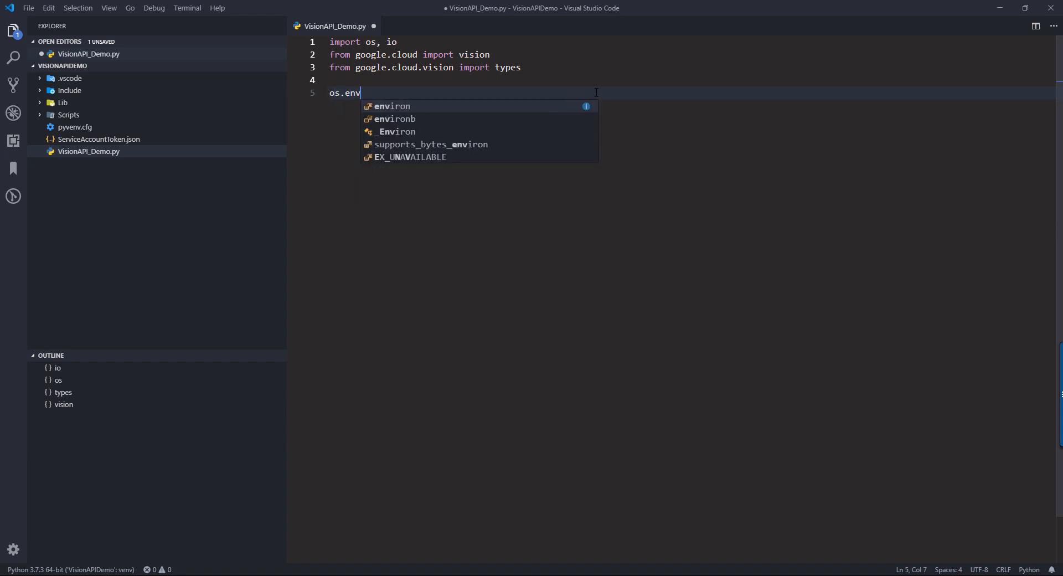
{"action": "key", "text": "Tab"}
{"action": "type", "text": "["}
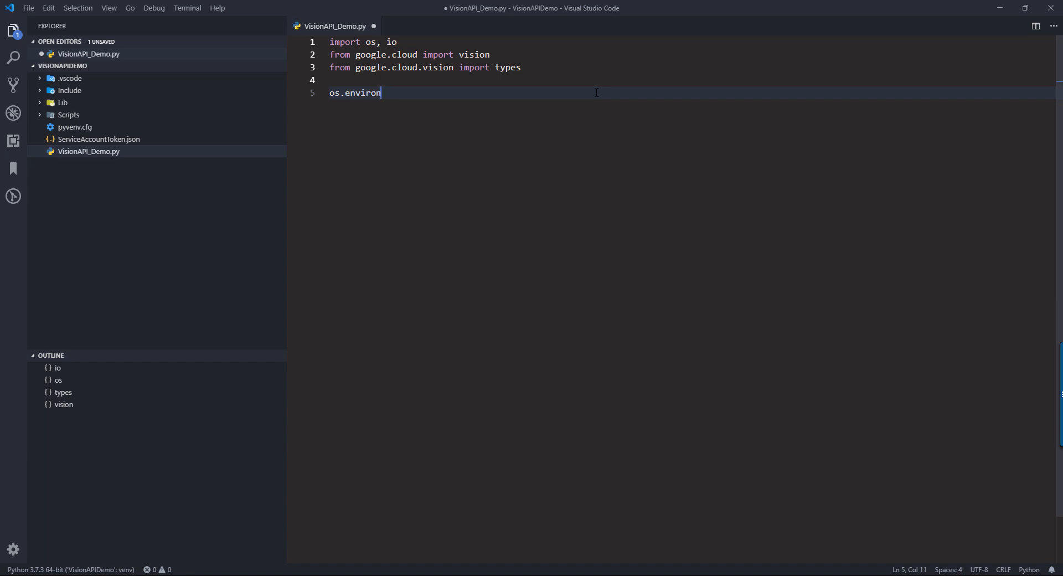
{"action": "type", "text": "'"}
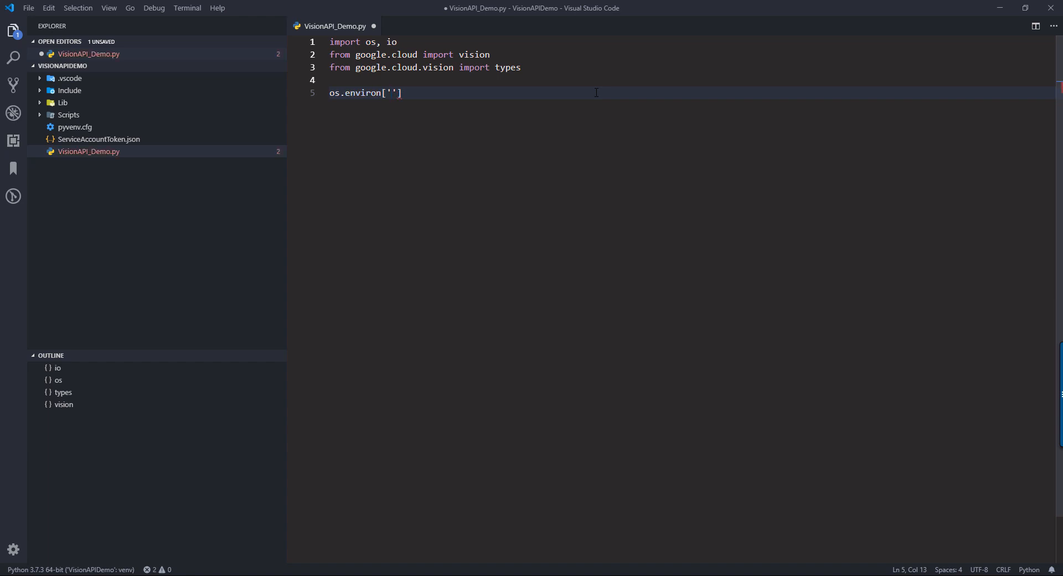
{"action": "type", "text": "G"}
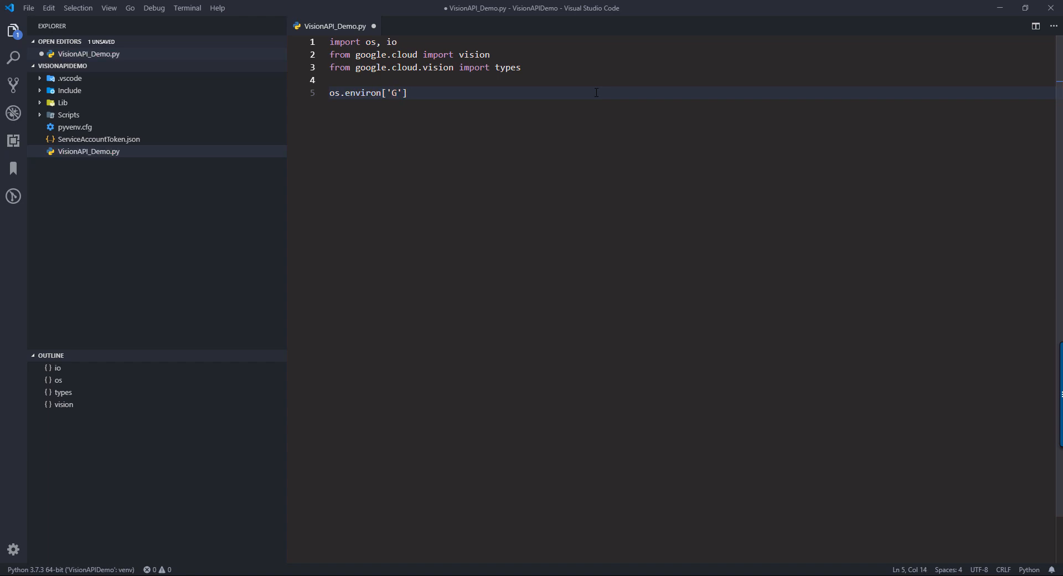
{"action": "type", "text": "OOGLE_APPLICATION_CREDENTIALS"}
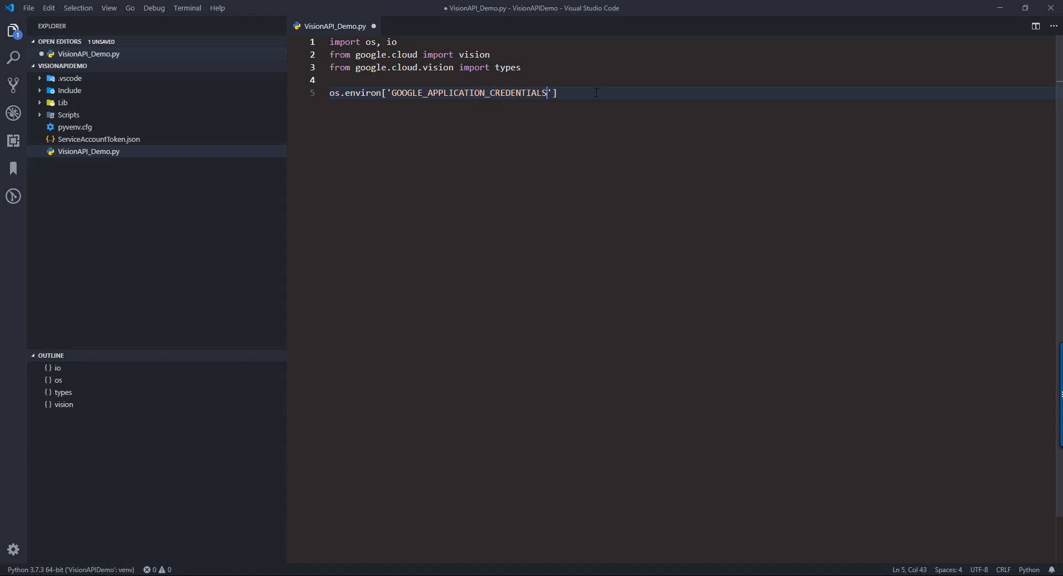
{"action": "type", "text": "' ="}
{"action": "key", "text": "BackSpace"}
{"action": "key", "text": "BackSpace"}
{"action": "key", "text": "BackSpace"}
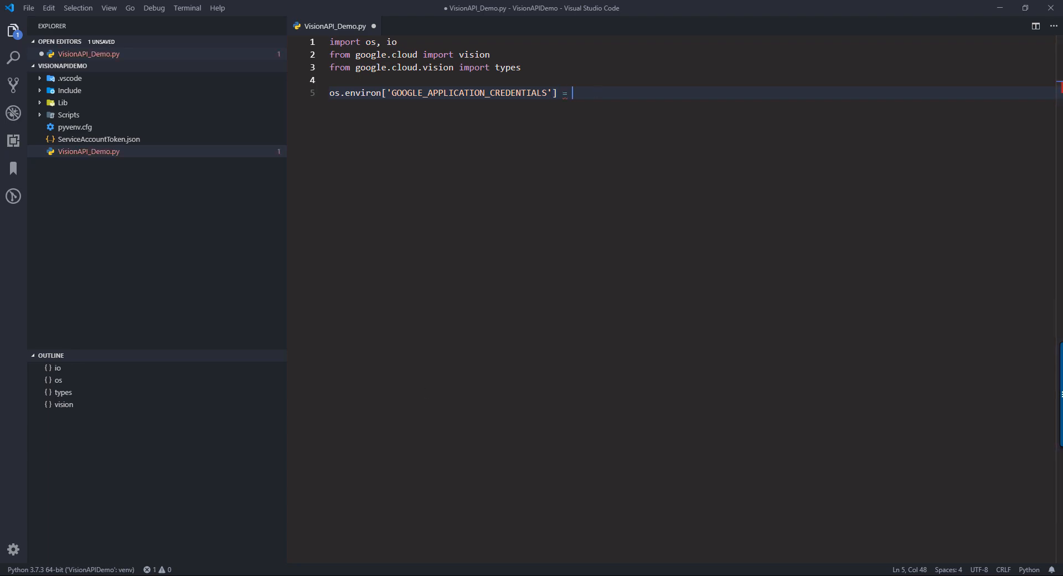
- Copy the service account key's file name from the VisionAPIDemo folder and assign it to the environment variable as r'ServiceAccountToken.json'
{"action": "key", "text": "alt+Tab"}
{"action": "left_click", "coordinate": [261, 246]}
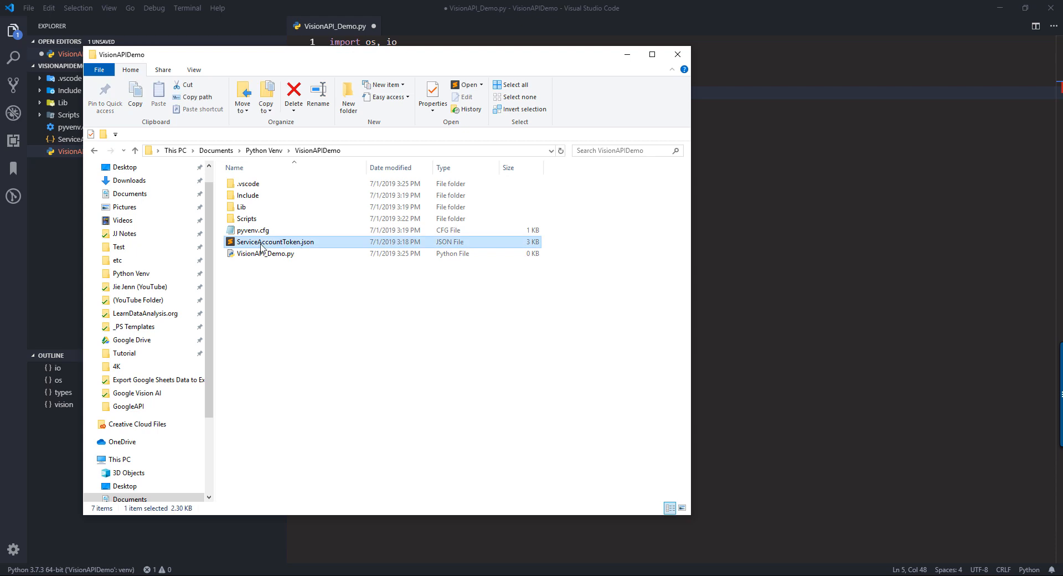
{"action": "key", "text": "F2"}
{"action": "left_click_drag", "start_coordinate": [317, 243], "coordinate": [239, 242]}
{"action": "key", "text": "ctrl+c"}
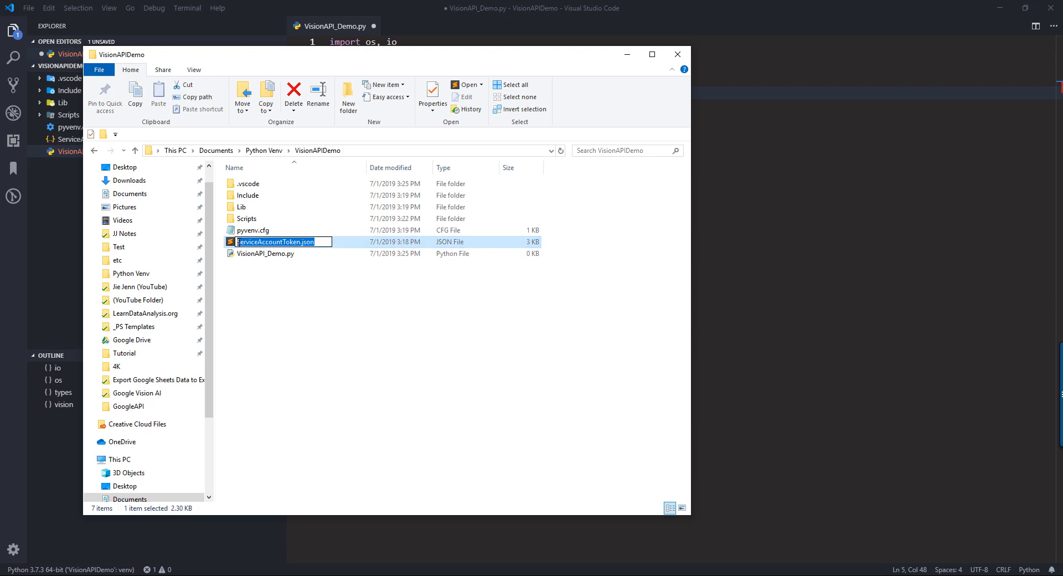
{"action": "key", "text": "Escape"}
{"action": "key", "text": "alt+Tab"}
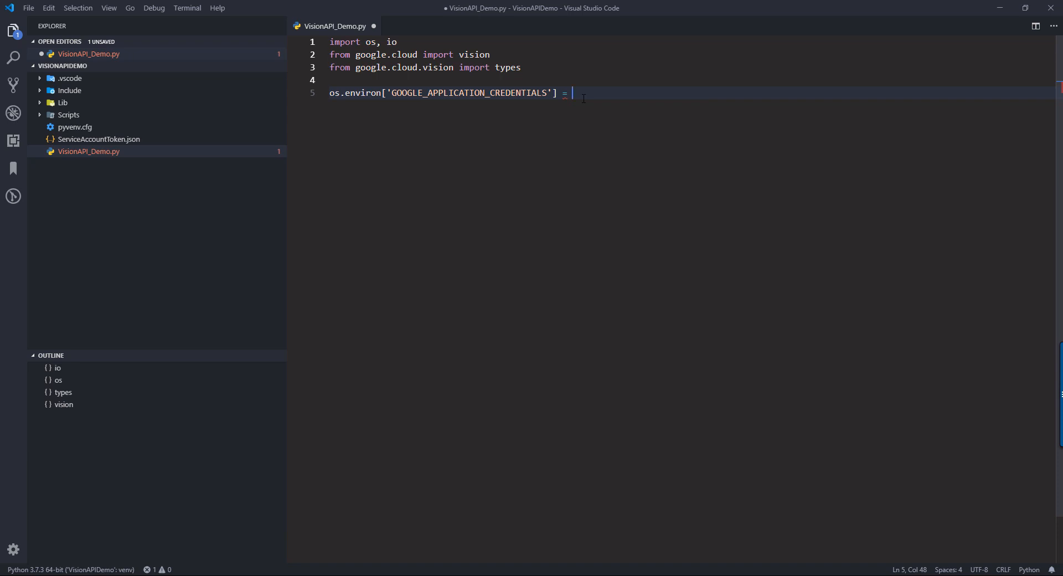
{"action": "type", "text": "r'"}
{"action": "key", "text": "ctrl+v"}
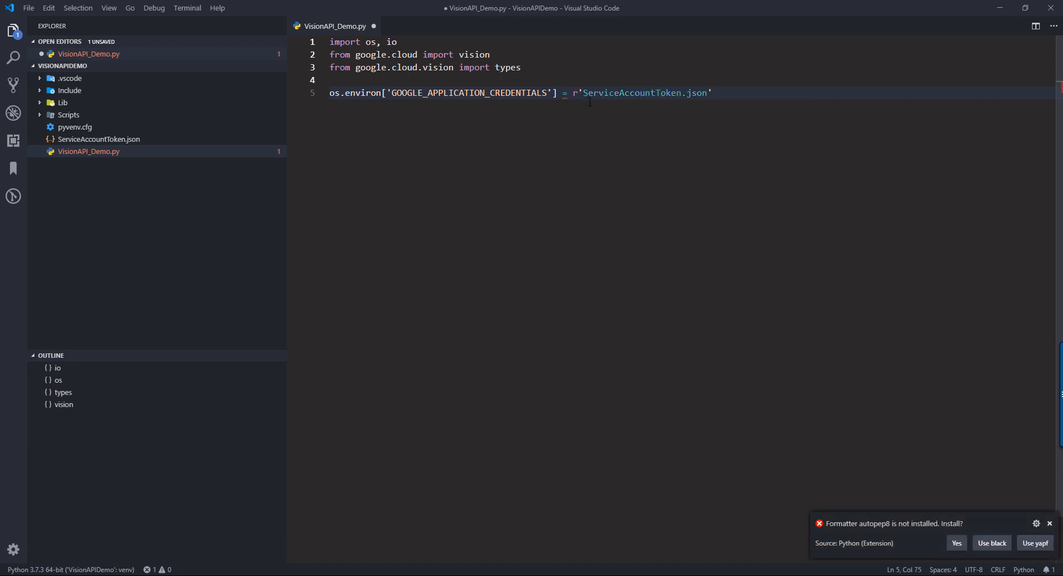
- Install the autopep8 formatter and close the terminal it ran in
{"action": "left_click", "coordinate": [957, 544]}
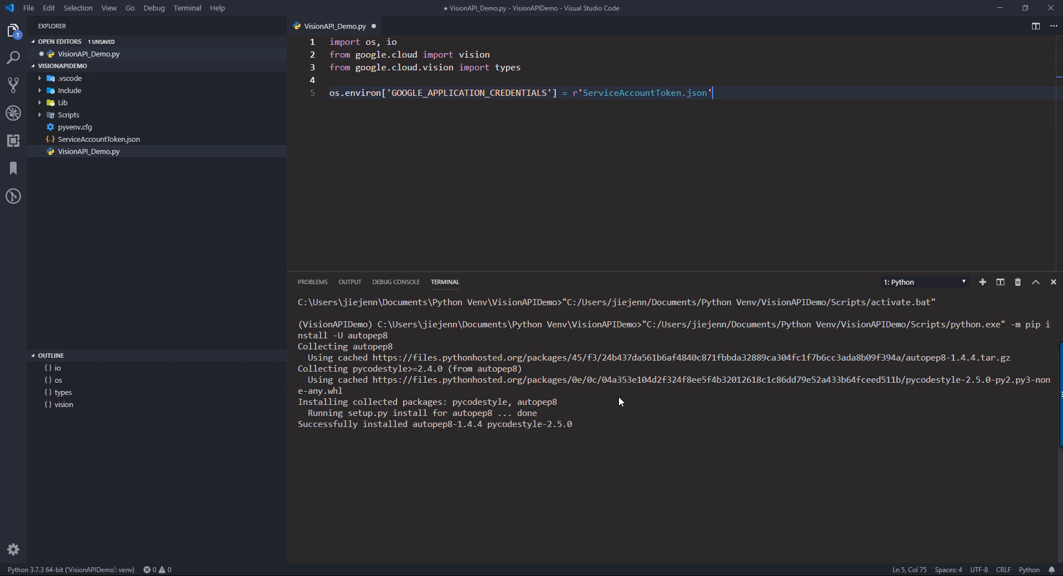
{"action": "left_click", "coordinate": [1019, 283]}
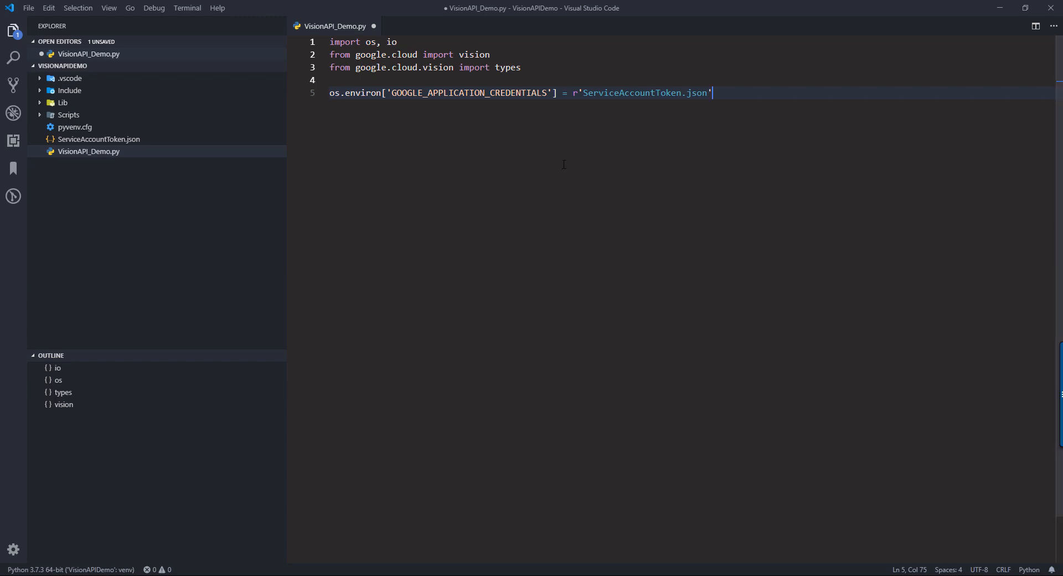
- Set editor.fontSize to 19 in the user settings JSON file, save and close it, and hide the explorer sidebar
{"action": "key", "text": "ctrl+shift+p"}
{"action": "type", "text": "sett"}
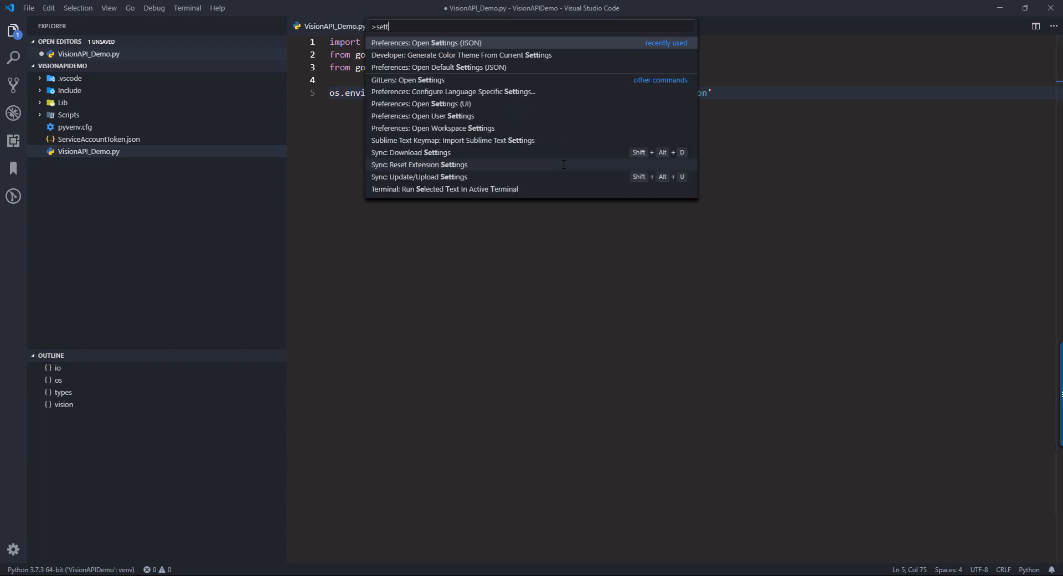
{"action": "key", "text": "Return"}
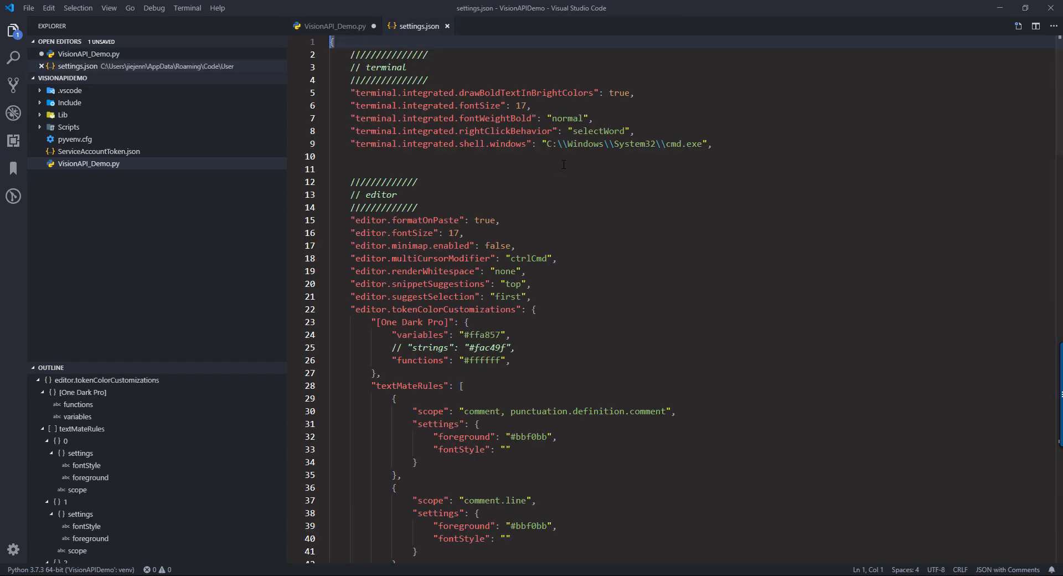
{"action": "left_click", "coordinate": [461, 233]}
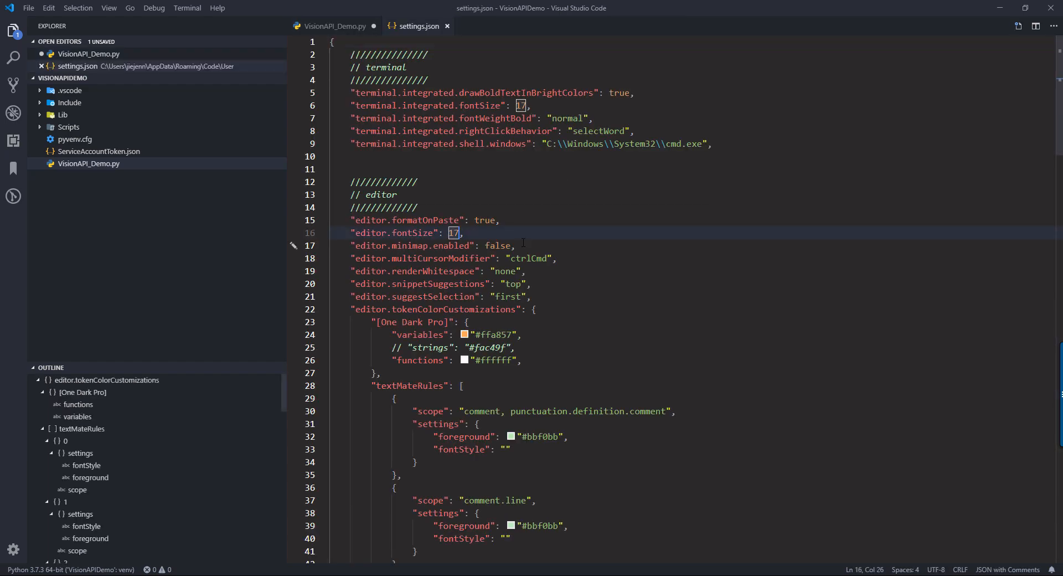
{"action": "key", "text": "BackSpace"}
{"action": "type", "text": "9"}
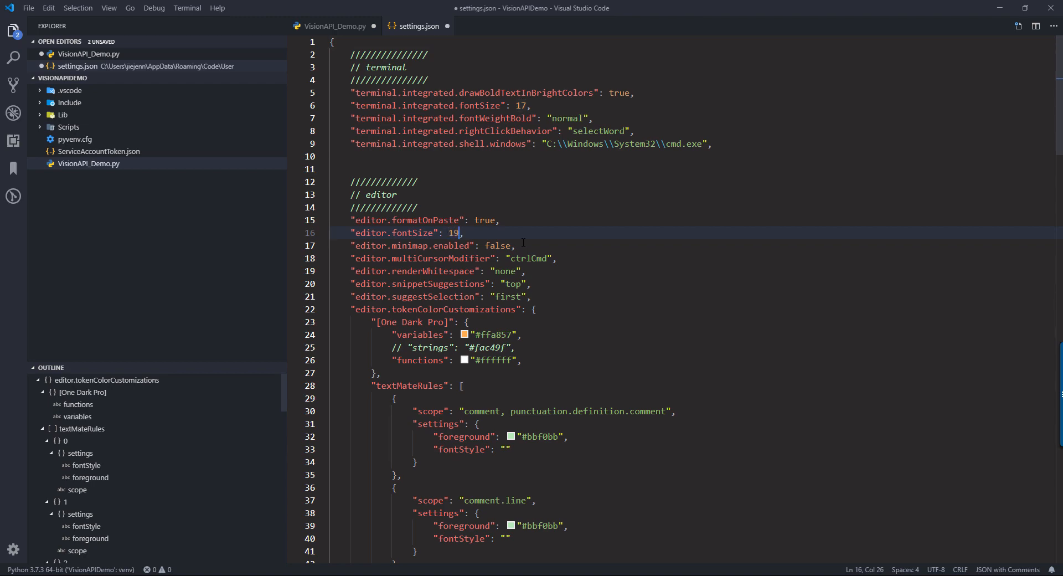
{"action": "key", "text": "ctrl+s"}
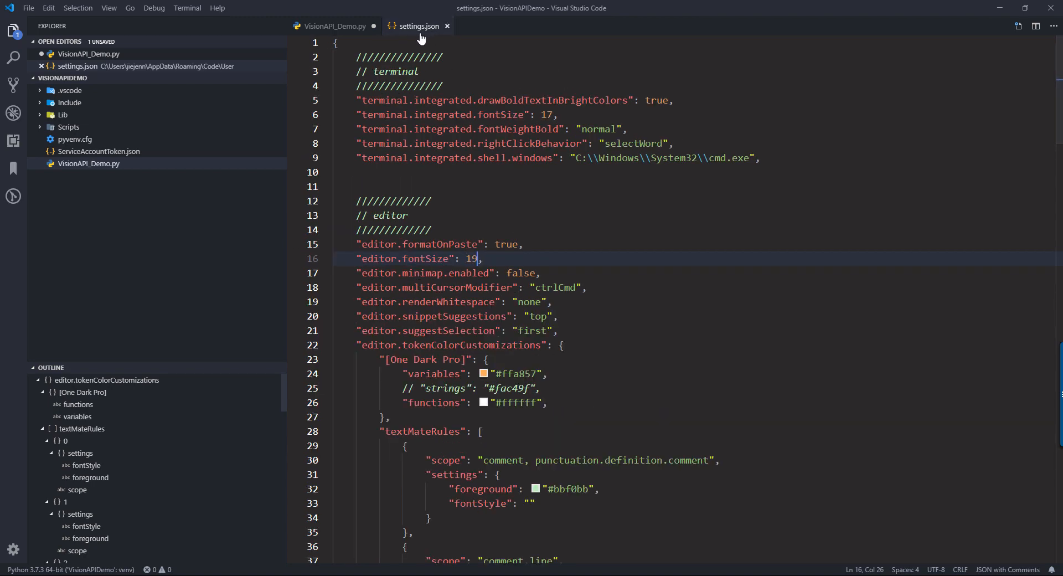
{"action": "left_click", "coordinate": [447, 26]}
{"action": "key", "text": "ctrl+b"}
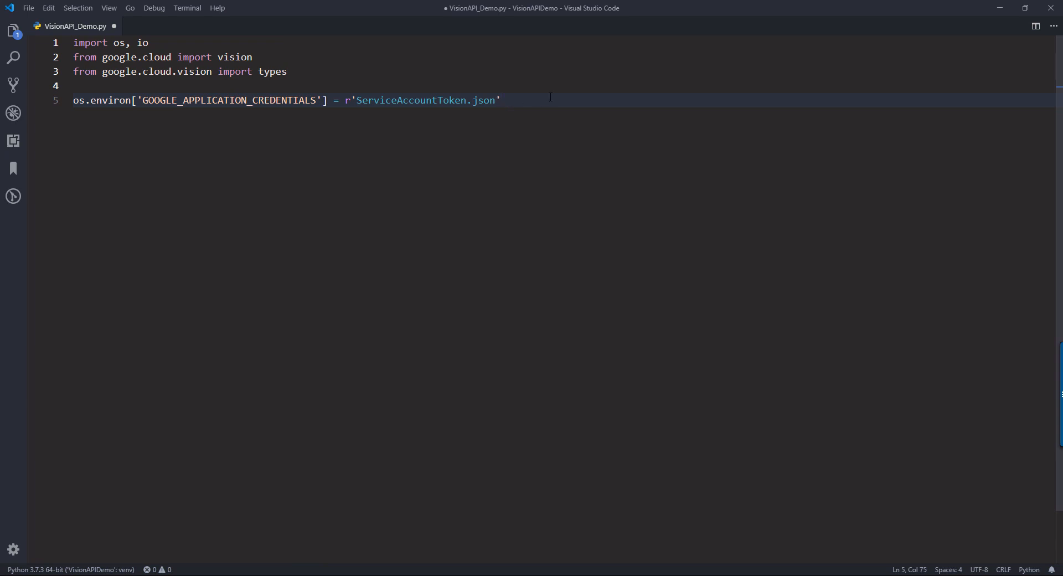
- Add the line client = vision.ImageAnnotatorClient() on line 7, separated from the credentials assignment by a blank line
{"action": "key", "text": "Return"}
{"action": "key", "text": "Return"}
{"action": "key", "text": "Return"}
{"action": "key", "text": "Up"}
{"action": "key", "text": "Up"}
{"action": "key", "text": "Return"}
{"action": "type", "text": "client ="}
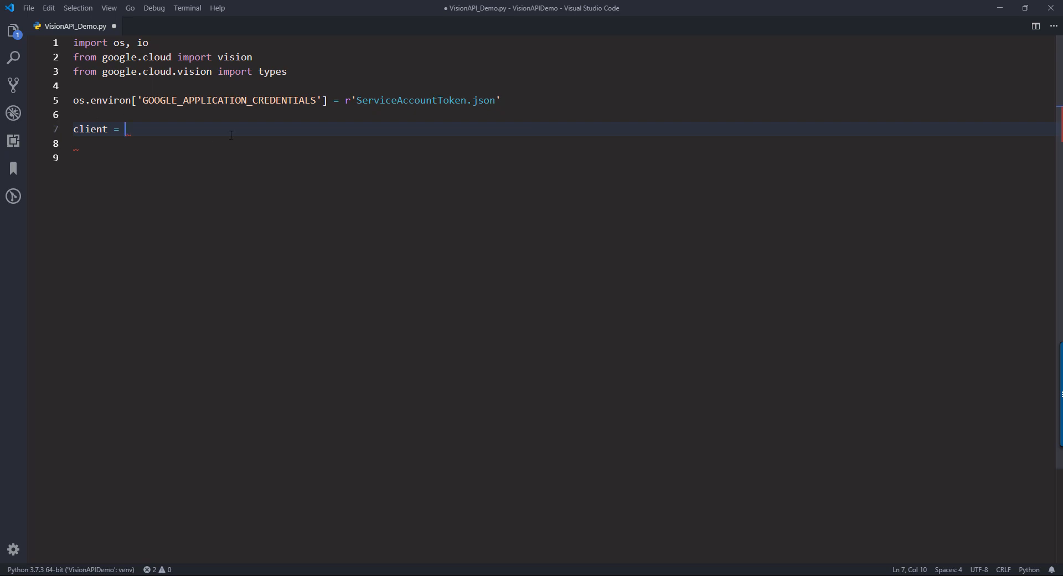
{"action": "type", "text": "vision."}
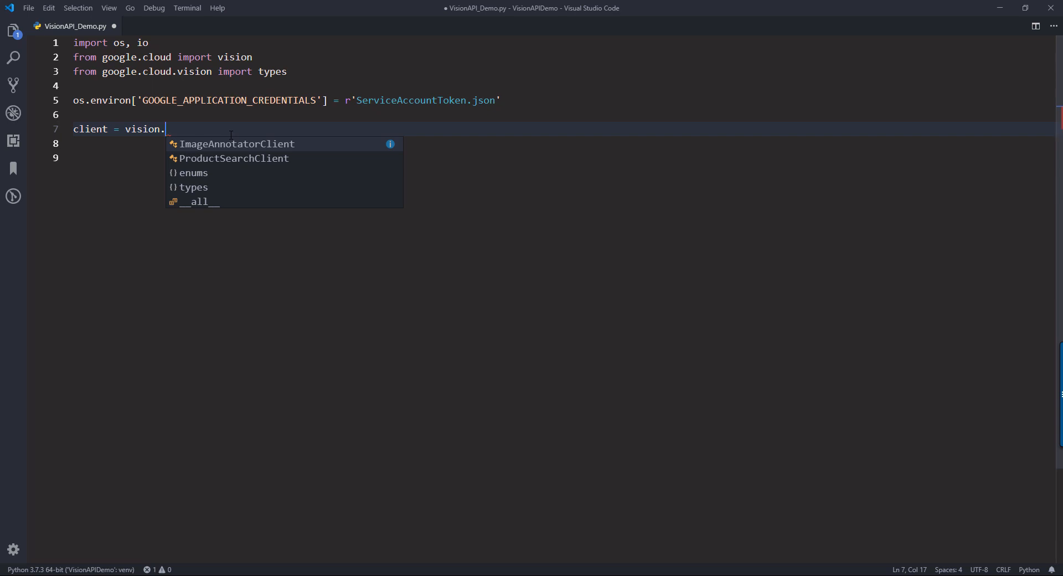
{"action": "type", "text": "Image"}
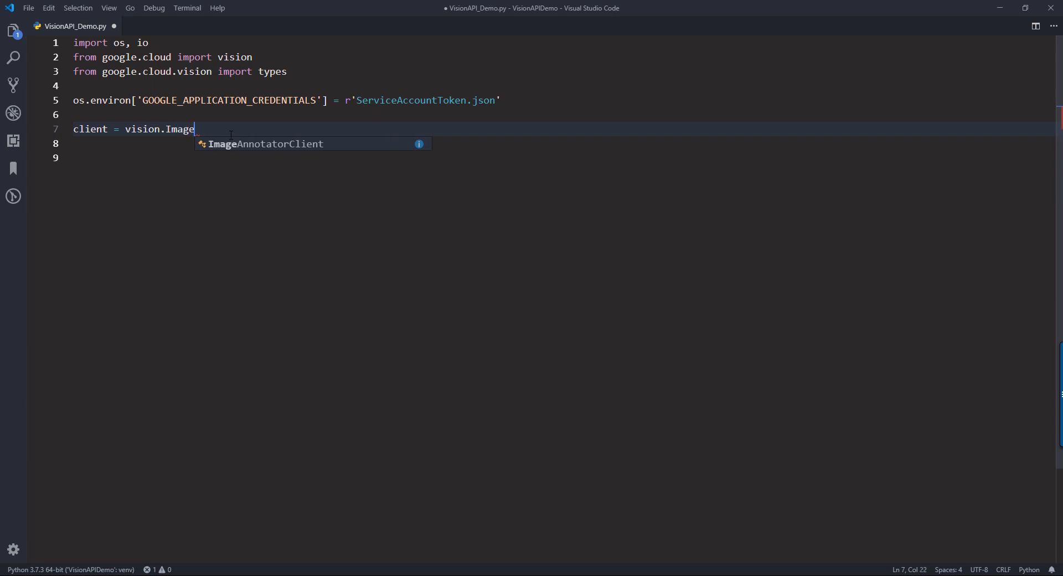
{"action": "key", "text": "Tab"}
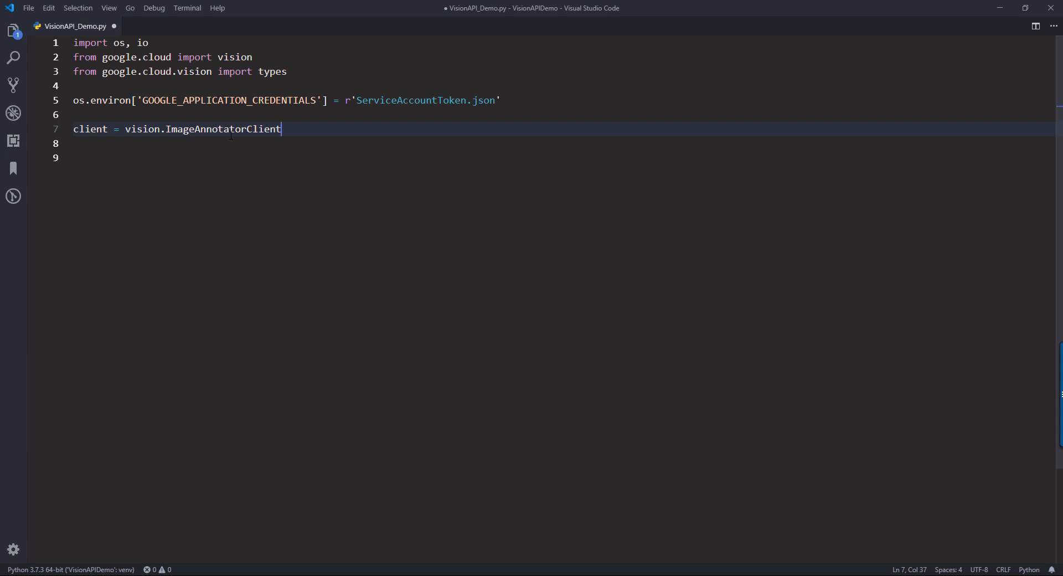
{"action": "type", "text": "()"}
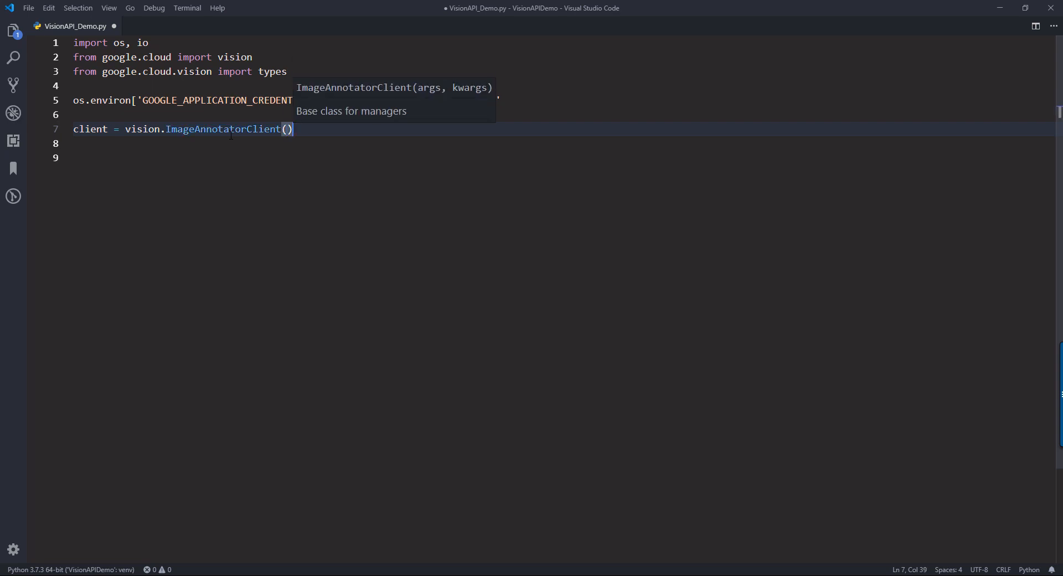
- Remove the two empty lines after the client assignment at the end of the script
{"action": "left_click", "coordinate": [233, 231]}
{"action": "key", "text": "BackSpace"}
{"action": "key", "text": "BackSpace"}
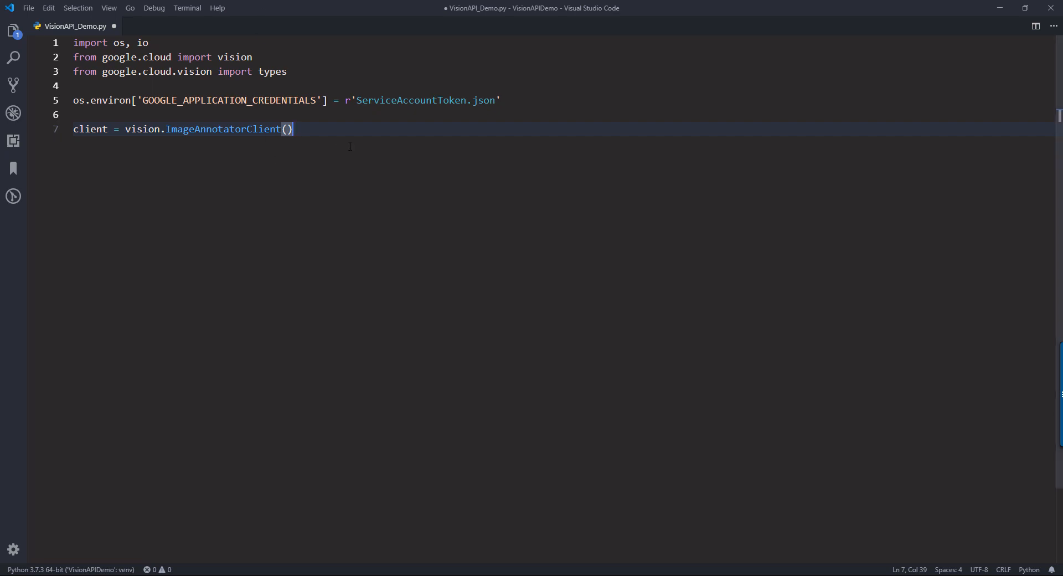
- Run all seven lines of VisionAPI_Demo.py in the interactive Python terminal
{"action": "key", "text": "shift+Up"}
{"action": "key", "text": "shift+Up"}
{"action": "key", "text": "shift+Up"}
{"action": "key", "text": "shift+Up"}
{"action": "key", "text": "shift+Up"}
{"action": "key", "text": "shift+Up"}
{"action": "key", "text": "shift+Up"}
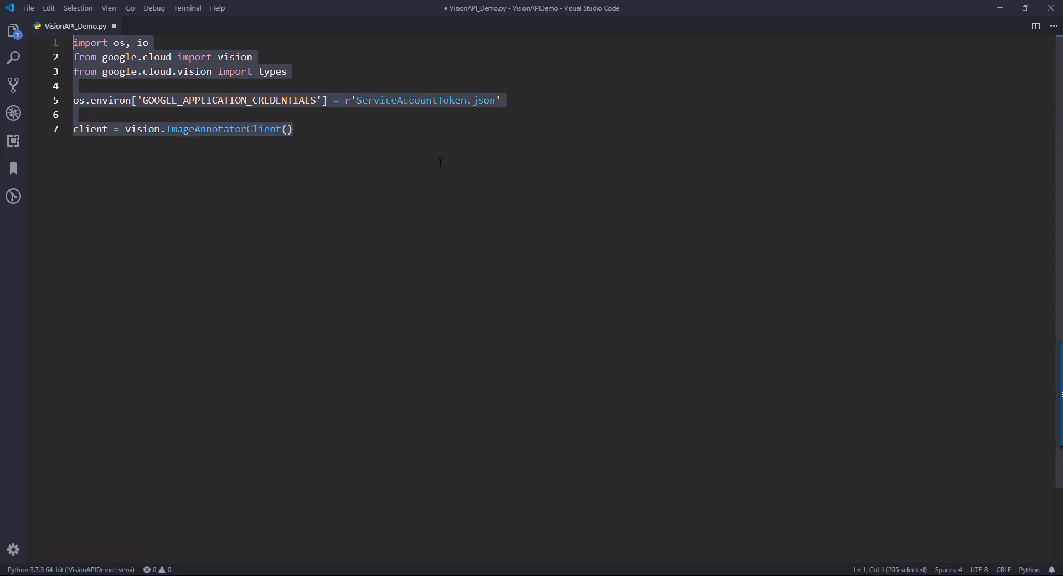
{"action": "key", "text": "shift+Return"}
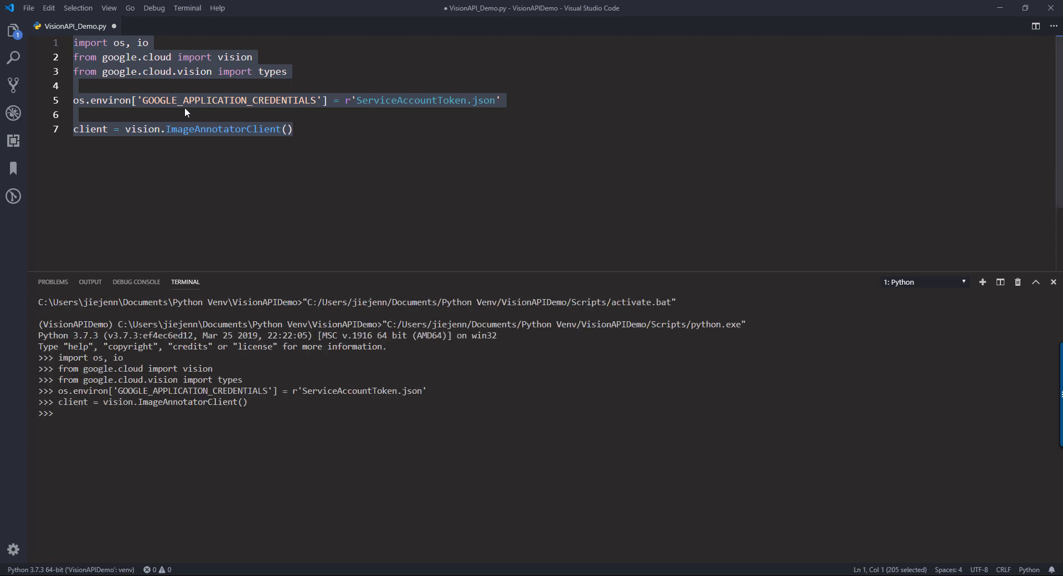
- Clear the Python terminal, evaluate client, and examine the object type and memory address in its output
{"action": "left_click", "coordinate": [130, 435]}
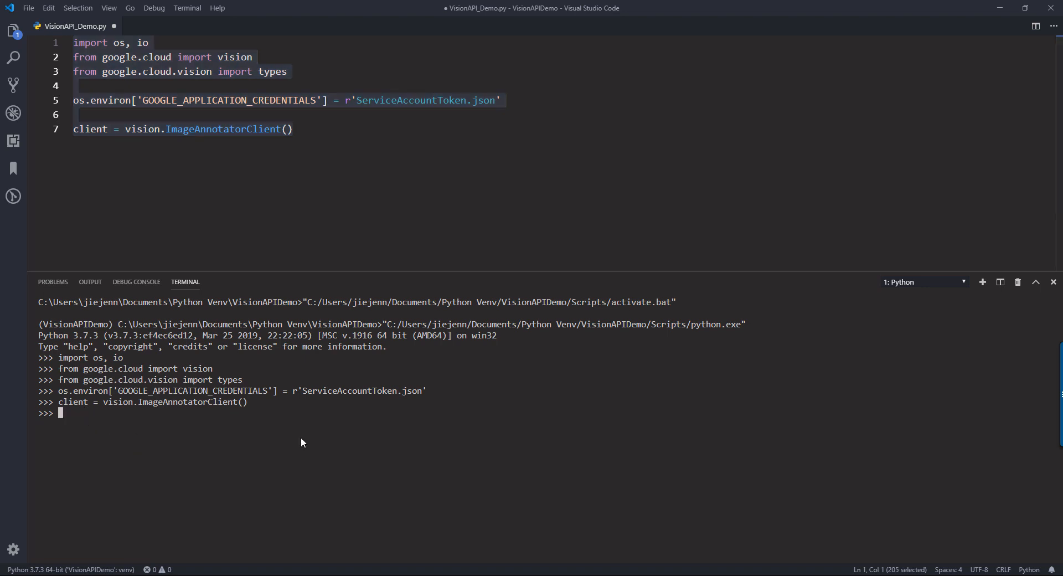
{"action": "key", "text": "ctrl+k"}
{"action": "type", "text": "client"}
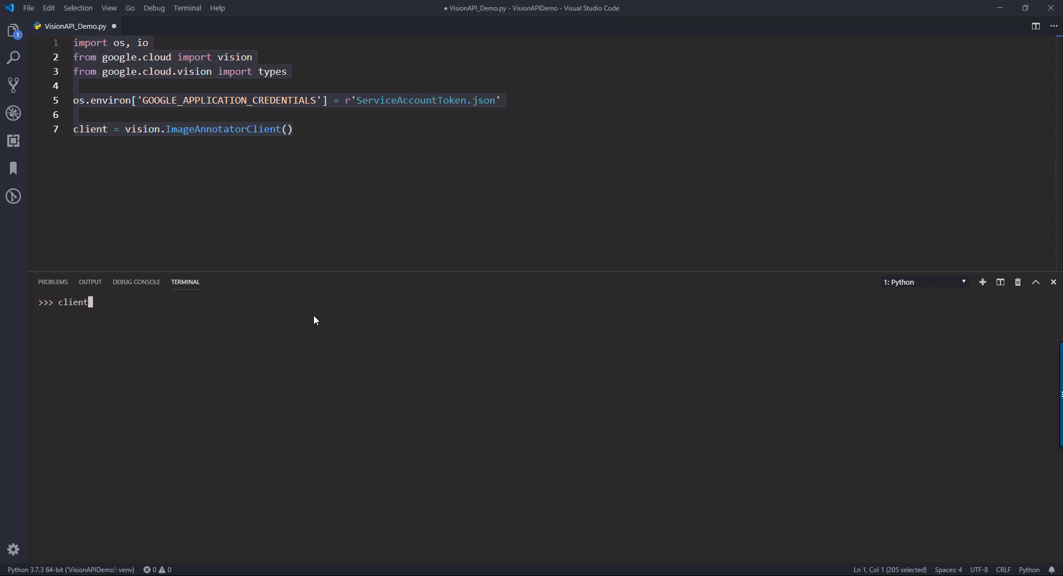
{"action": "key", "text": "Return"}
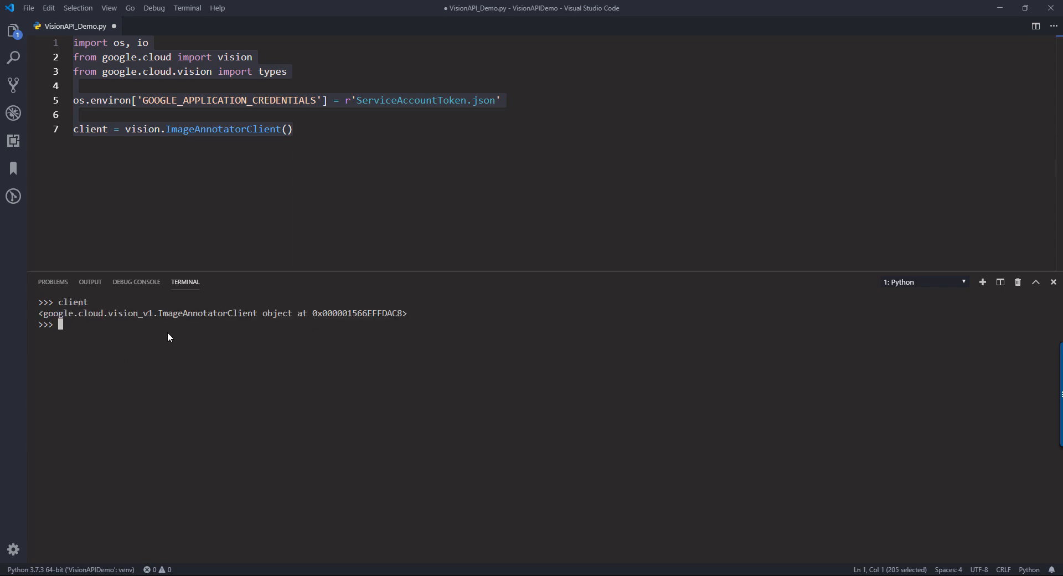
{"action": "left_click_drag", "start_coordinate": [41, 315], "coordinate": [380, 320]}
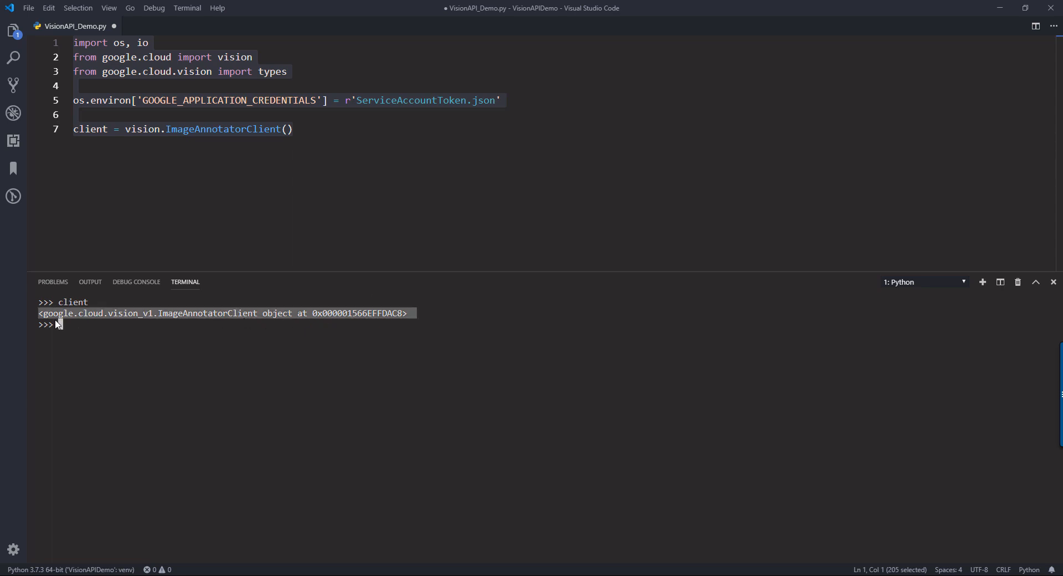
{"action": "left_click", "coordinate": [165, 319]}
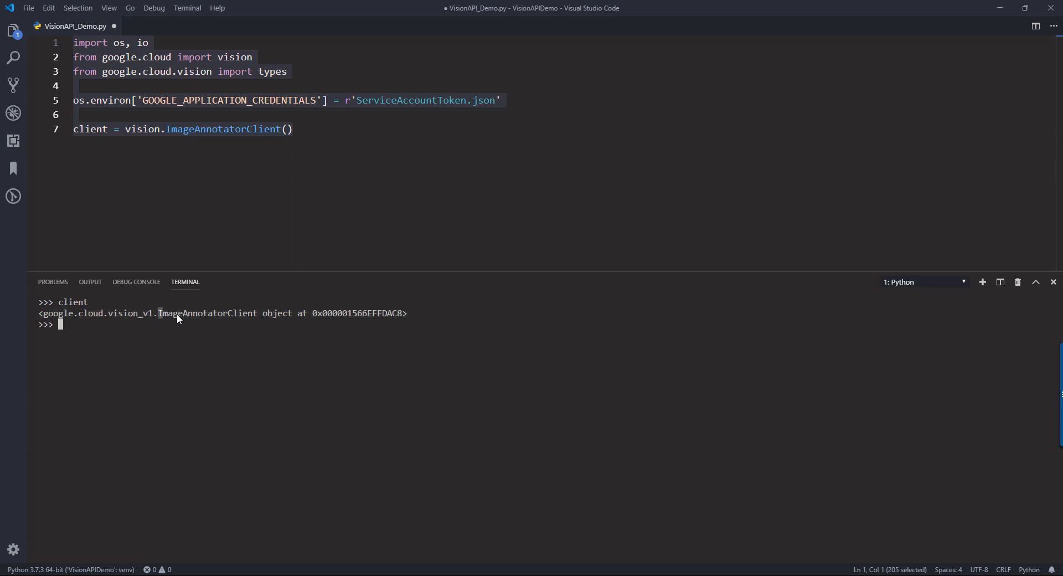
{"action": "left_click", "coordinate": [312, 314]}
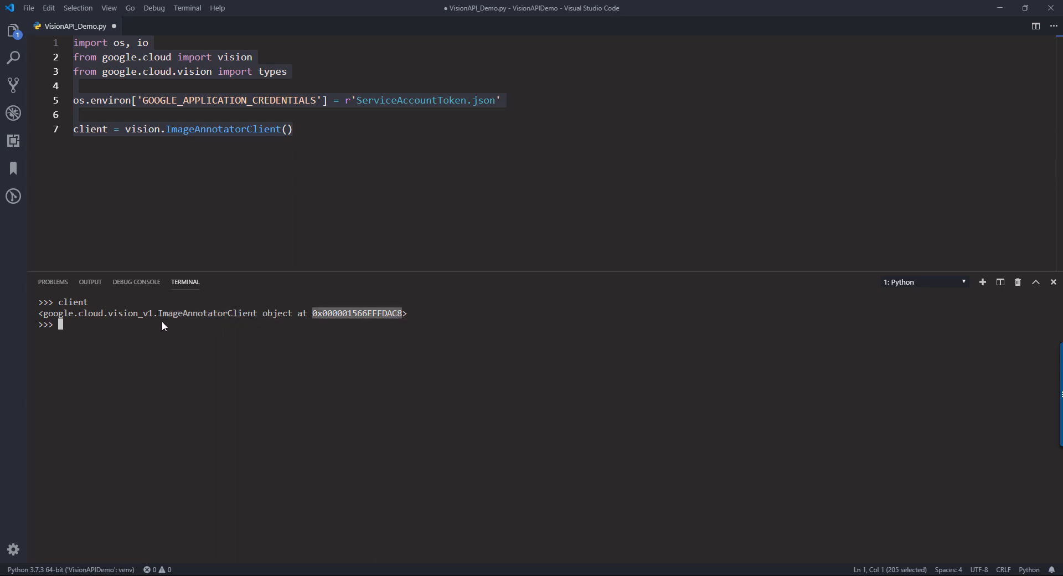
{"action": "left_click", "coordinate": [150, 329]}
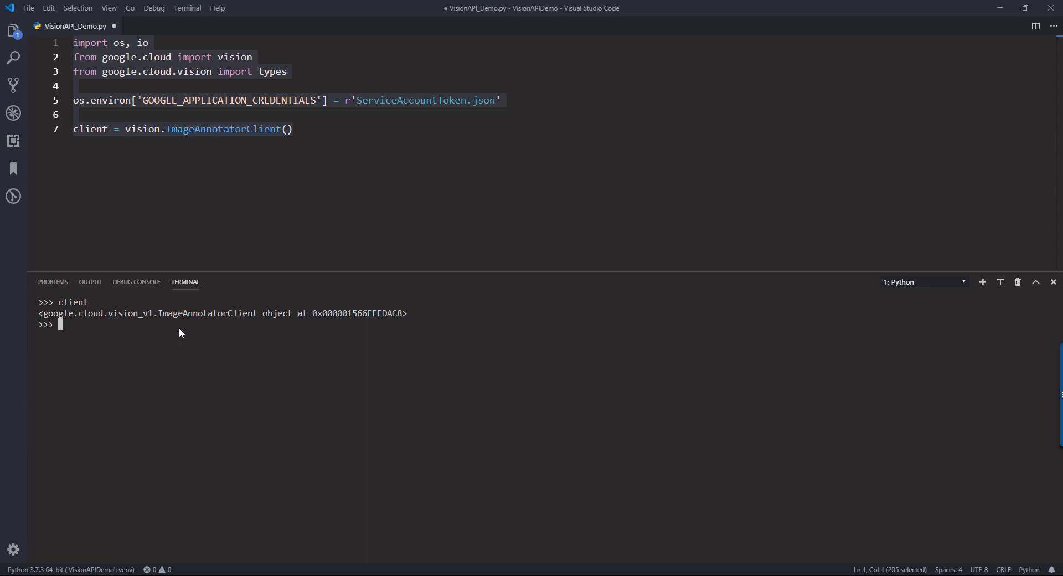
- List the client object's attributes and methods with dir(client) in the Python terminal
{"action": "type", "text": "dir(client)"}
{"action": "key", "text": "Return"}
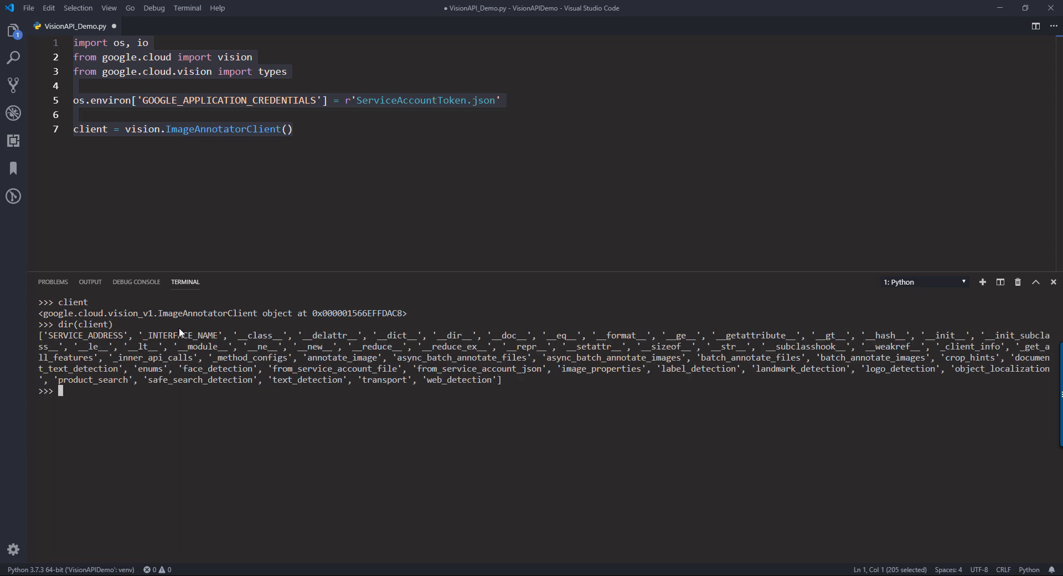